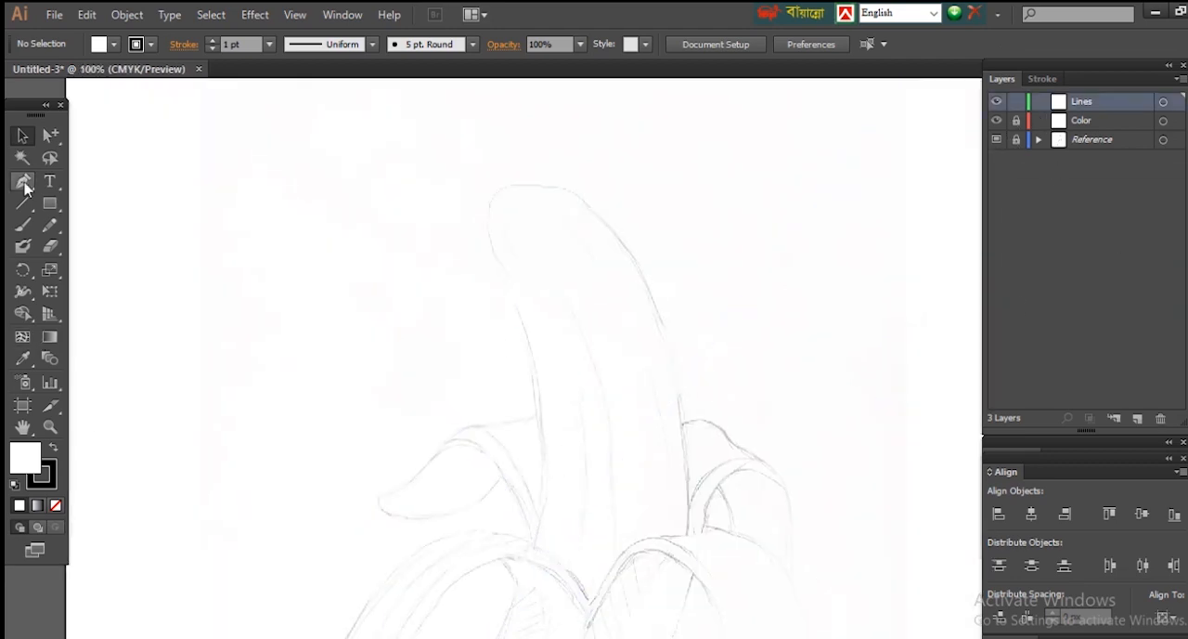
Step: Set up a black 10 pt stroke with round caps and round joins for the line work
click(1043, 79)
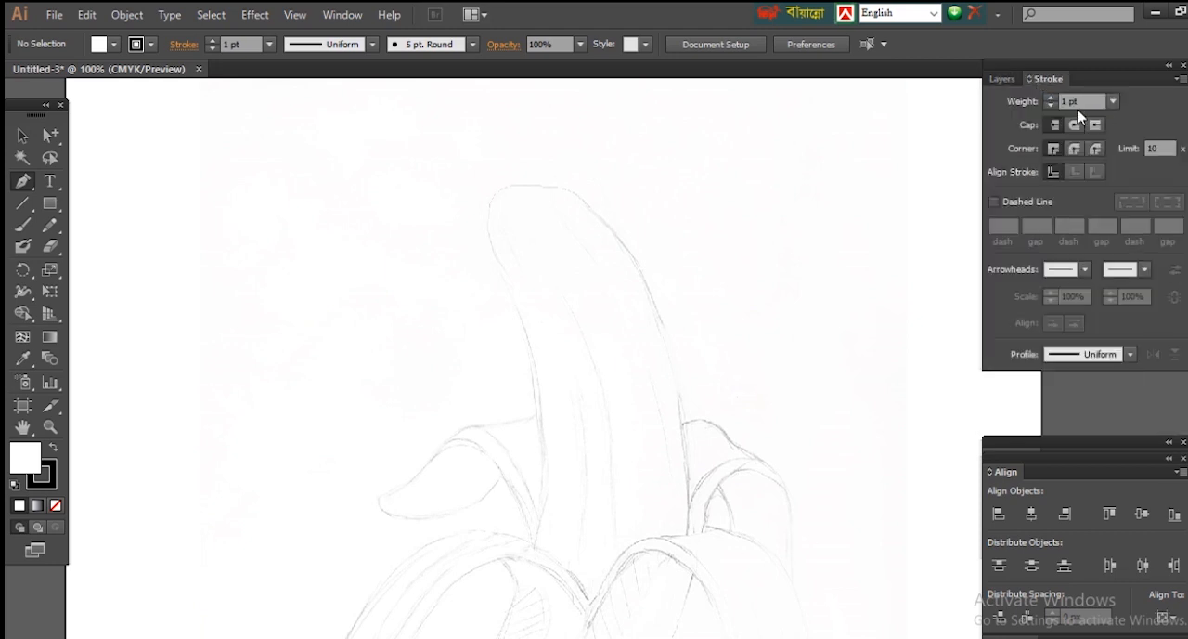
click(44, 483)
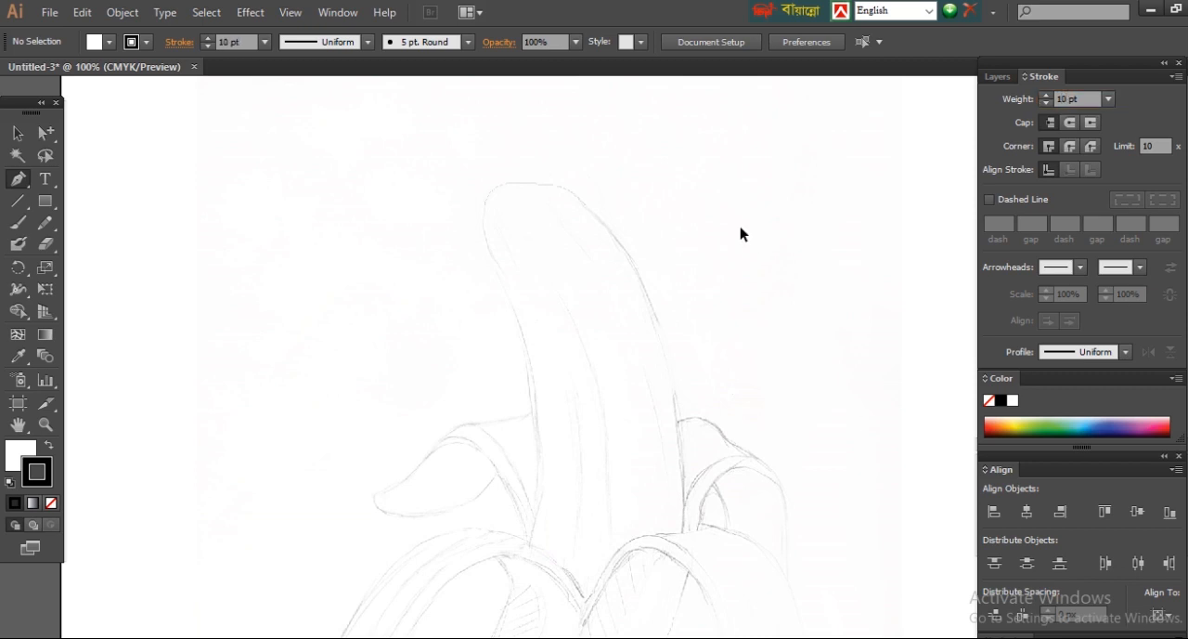
click(1070, 145)
click(495, 188)
key(ctrl+z)
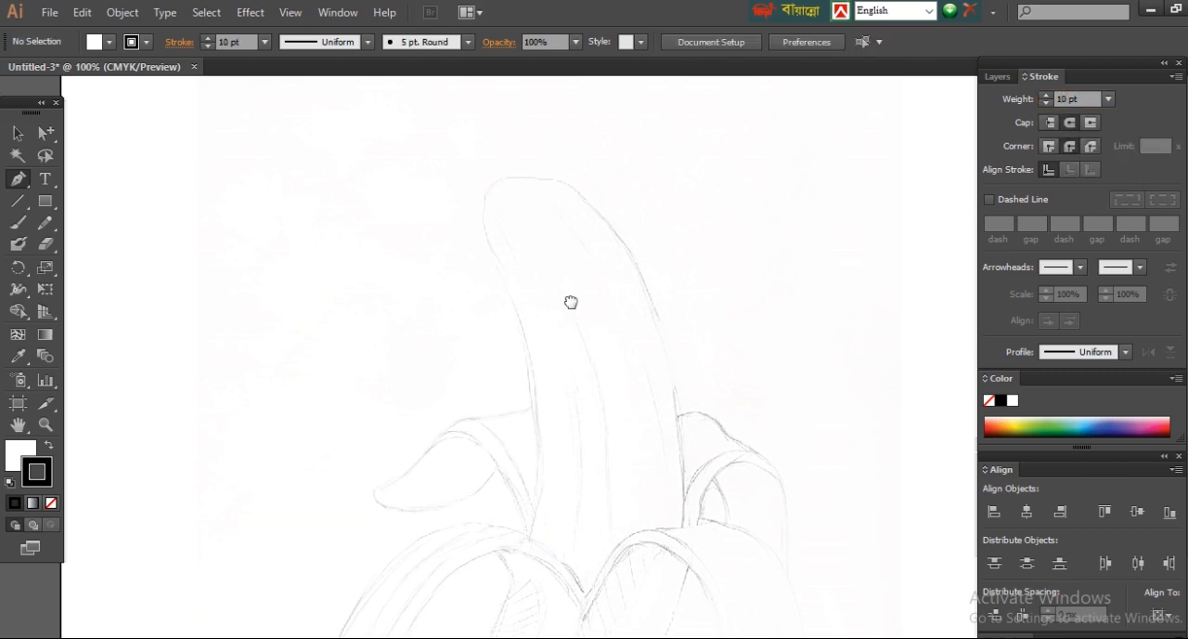
Step: Trace the peeled banana's outline with the Pen tool, from its left base up around the tip and down the right side
drag(570, 303, 620, 170)
click(579, 411)
drag(666, 291, 669, 387)
mouse_move(583, 310)
mouse_down()
mouse_move(555, 207)
mouse_move(558, 129)
mouse_up()
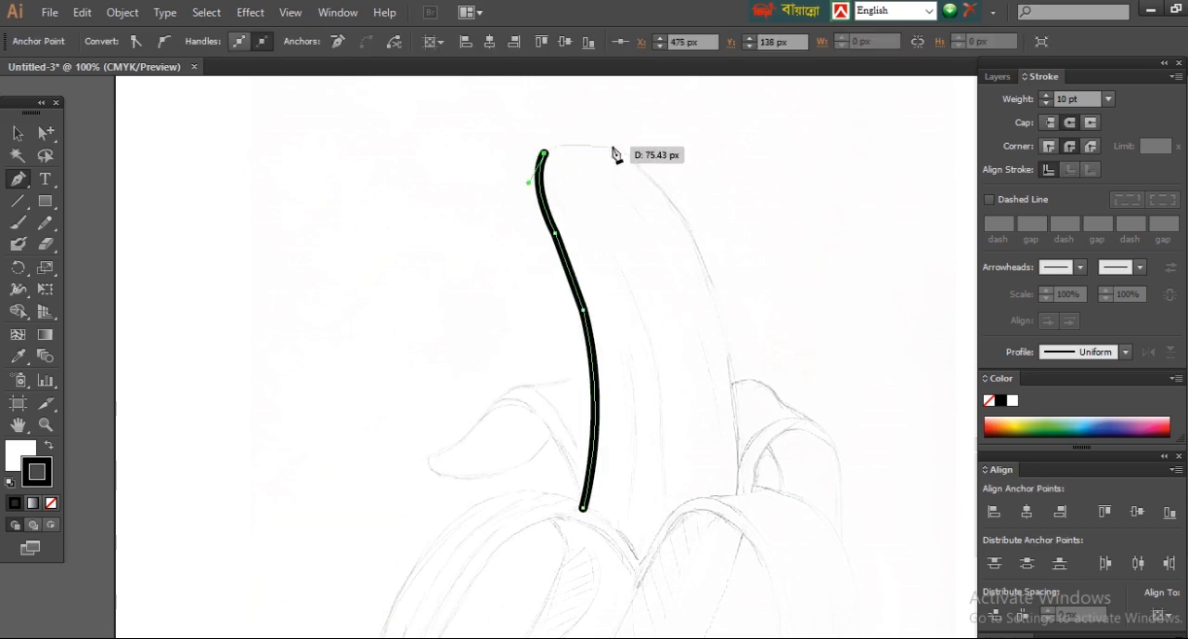
drag(716, 297, 684, 216)
drag(736, 492, 740, 622)
Step: Adjust the curve handle of the banana outline's lower right segment so it follows the sketch
drag(735, 362, 734, 299)
click(47, 133)
click(684, 215)
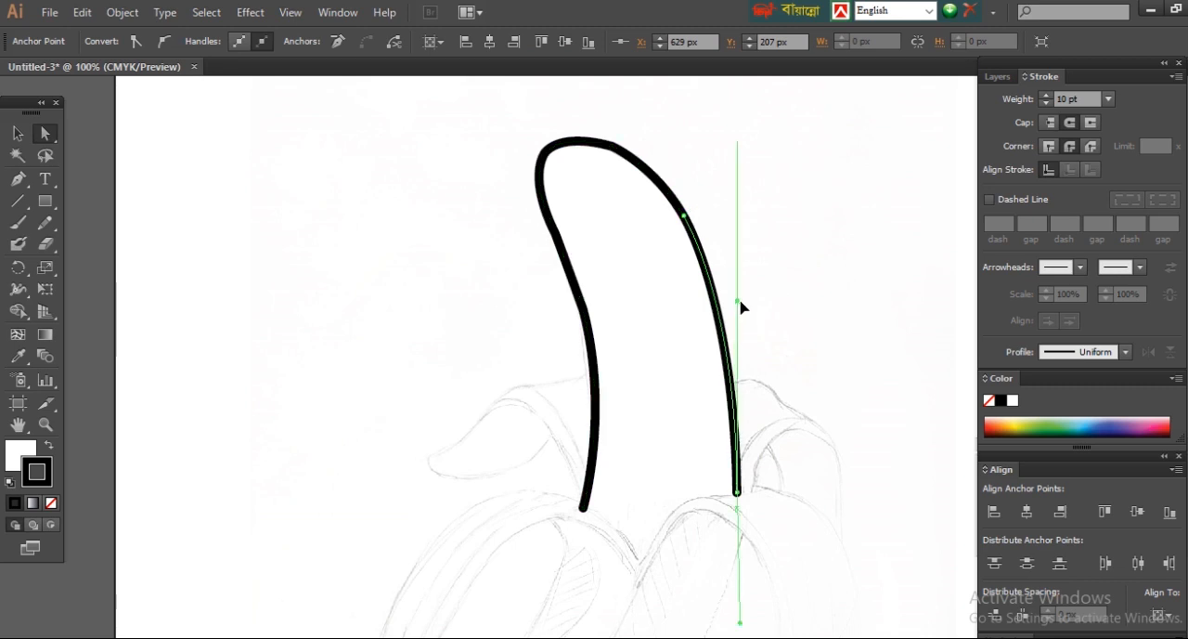
click(803, 390)
Step: Set the banana outline's stroke weight to 8 pt
scroll(803, 390, down, 5)
scroll(724, 248, right, 1)
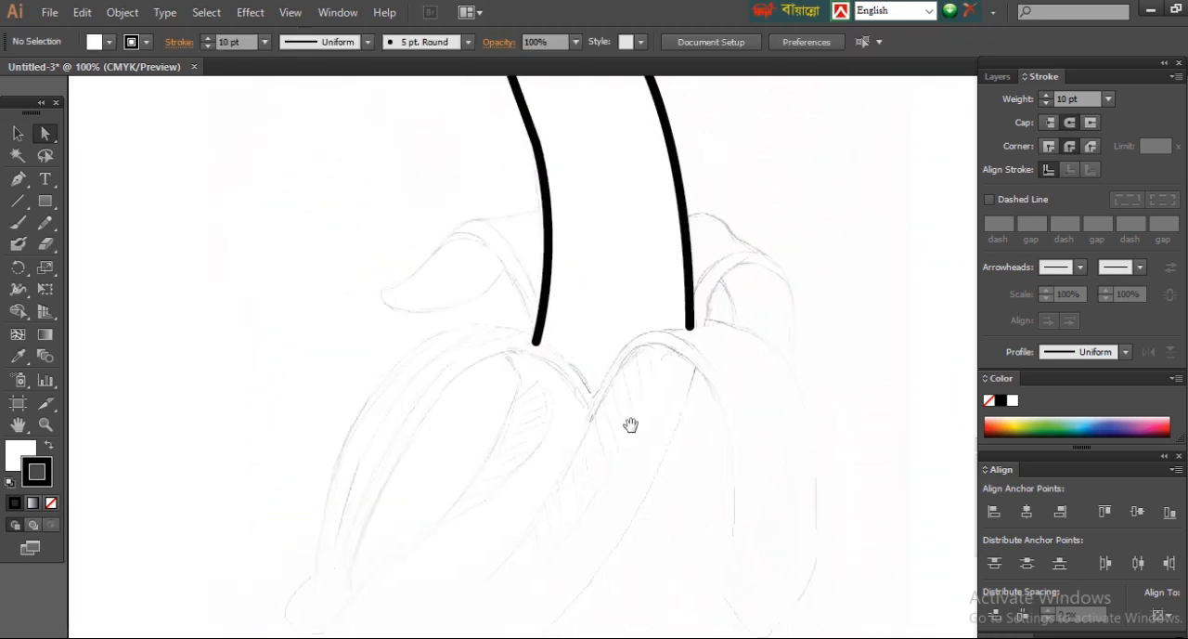
drag(631, 424, 675, 337)
drag(660, 234, 641, 331)
scroll(698, 164, down, 1)
key(p)
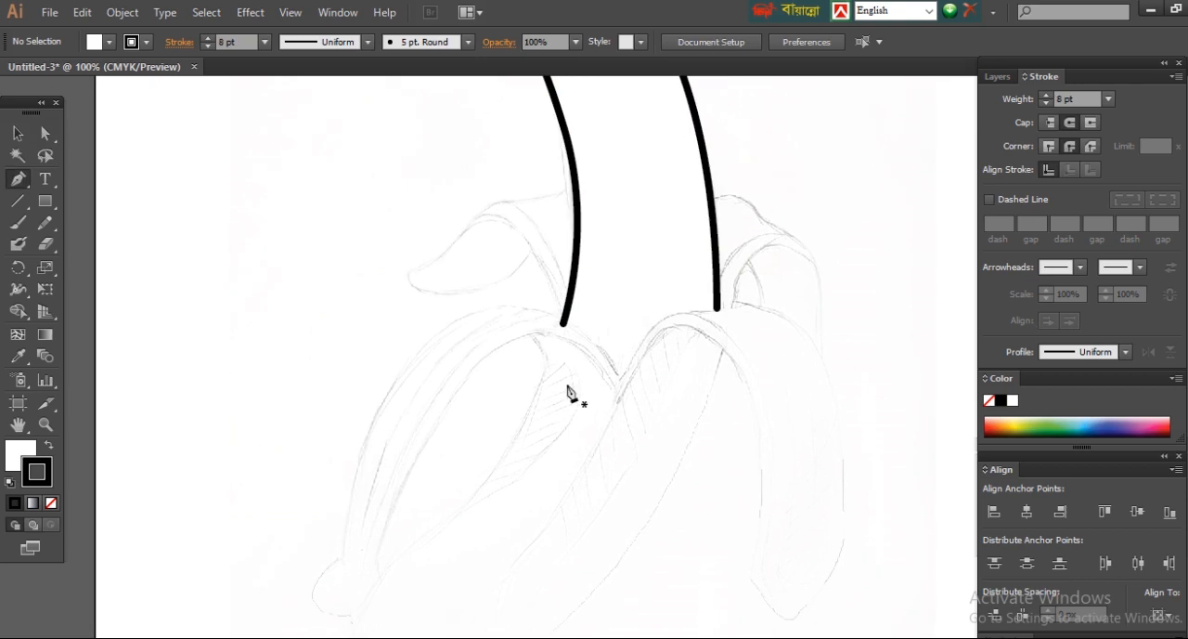
Step: Trace the left back peel flap from the banana's left base around its pointed end to its inner edge
click(564, 320)
drag(472, 221, 421, 257)
mouse_move(481, 225)
mouse_down()
mouse_move(418, 275)
mouse_move(692, 397)
mouse_up()
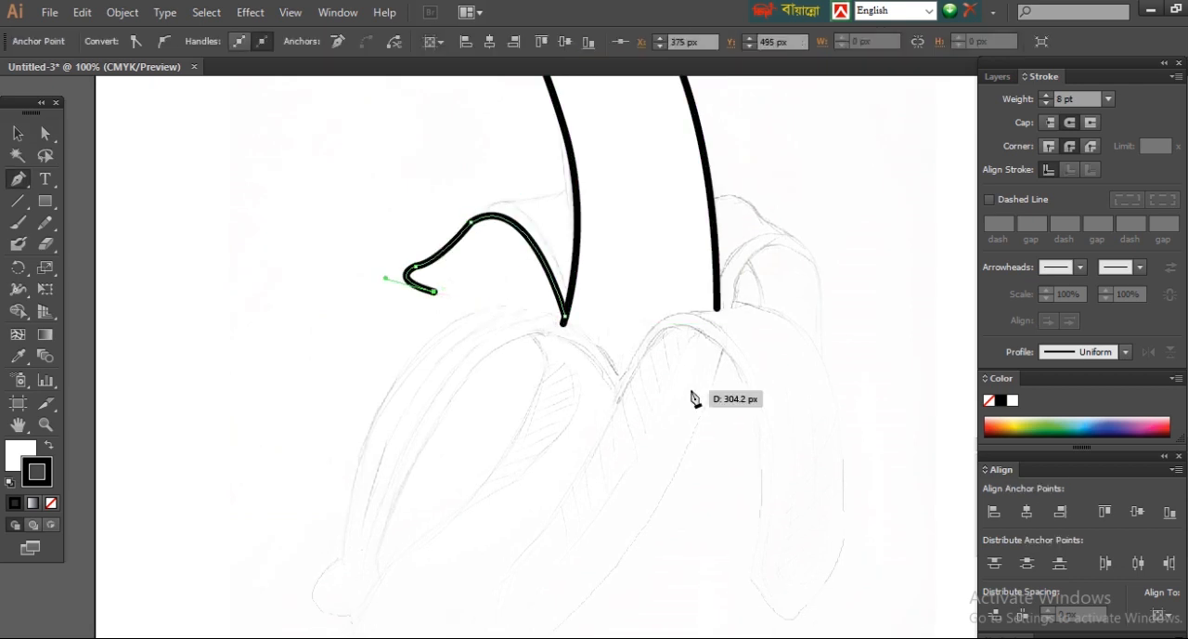
drag(527, 253, 555, 237)
ctrl+click(523, 280)
ctrl+click(524, 279)
drag(689, 426, 706, 403)
drag(668, 493, 671, 535)
ctrl+click(324, 306)
Step: Trace the upper edge of the left back peel, from the flap's upper bend to the banana's left side
click(581, 367)
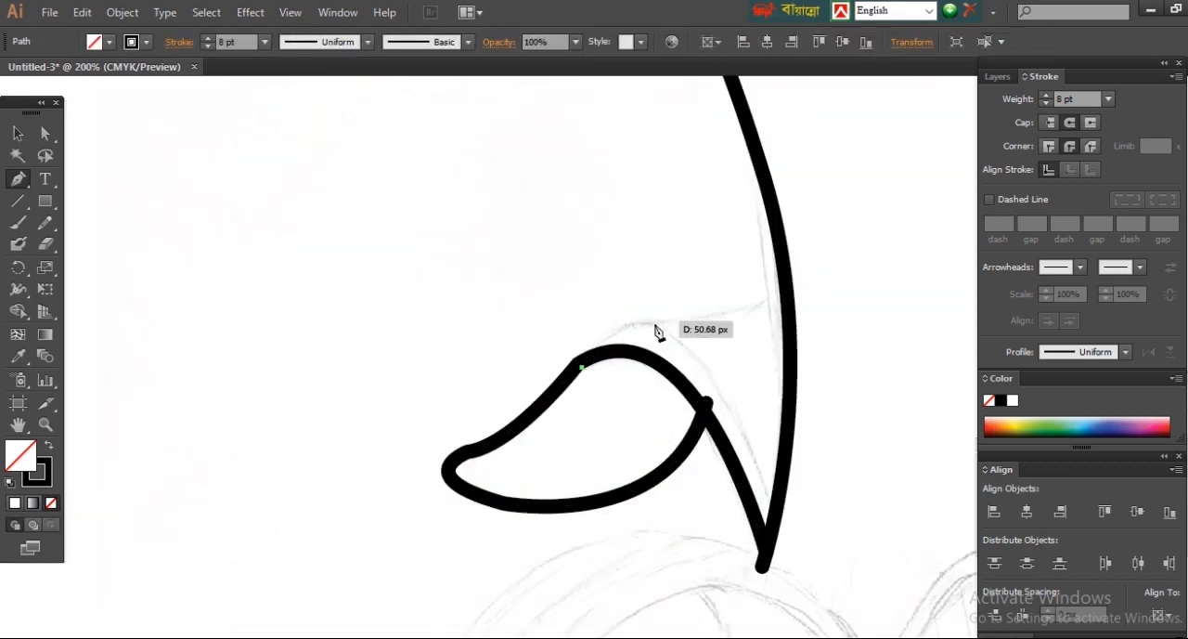
drag(654, 322, 702, 319)
drag(789, 285, 824, 251)
key(ctrl+z)
key(ctrl+z)
drag(787, 293, 839, 261)
click(788, 293)
ctrl+click(631, 269)
Step: Move the starting anchor of the left back peel's upper edge onto the flap outline
ctrl+drag(502, 255, 696, 488)
click(49, 136)
drag(554, 349, 544, 343)
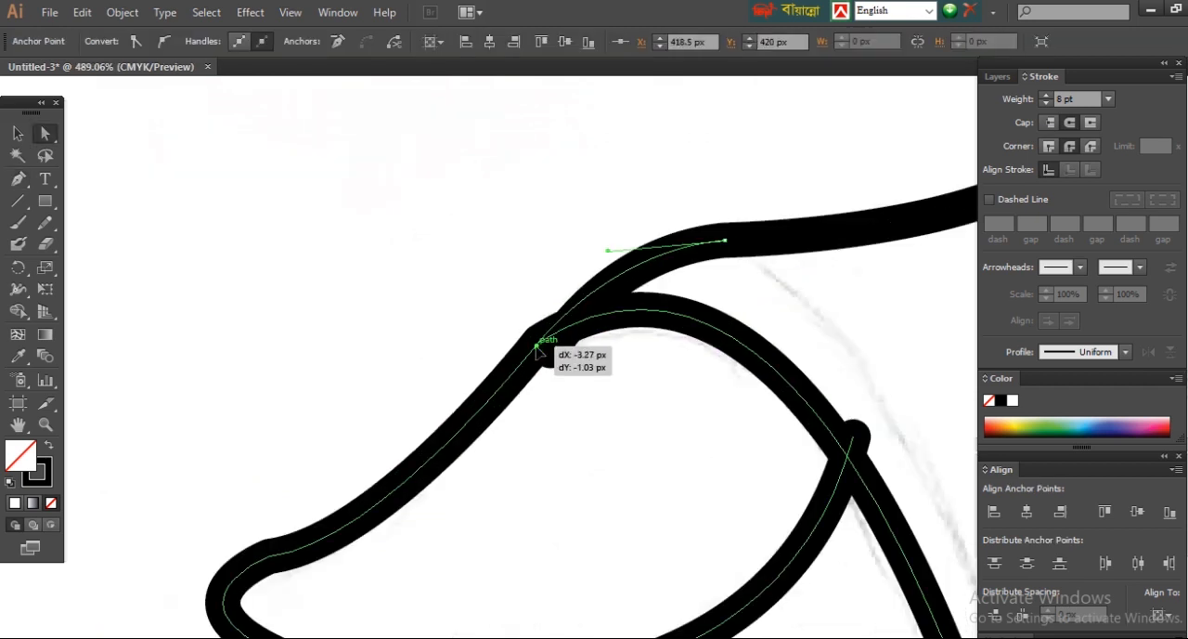
click(523, 231)
Step: Trace the outer edge of the right back peel from the banana's right side over the bend and straight down
key(ctrl+minus)
key(ctrl+minus)
key(ctrl+minus)
key(ctrl+minus)
drag(631, 353, 249, 177)
click(19, 181)
click(568, 139)
drag(634, 160, 689, 200)
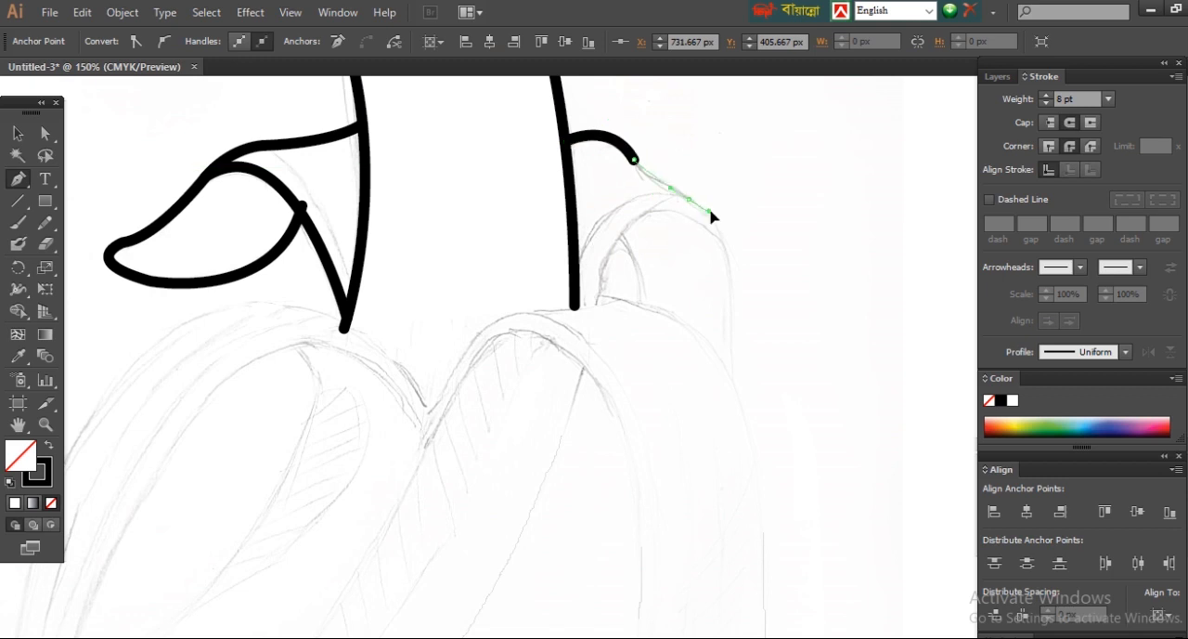
drag(735, 405, 735, 405)
click(732, 306)
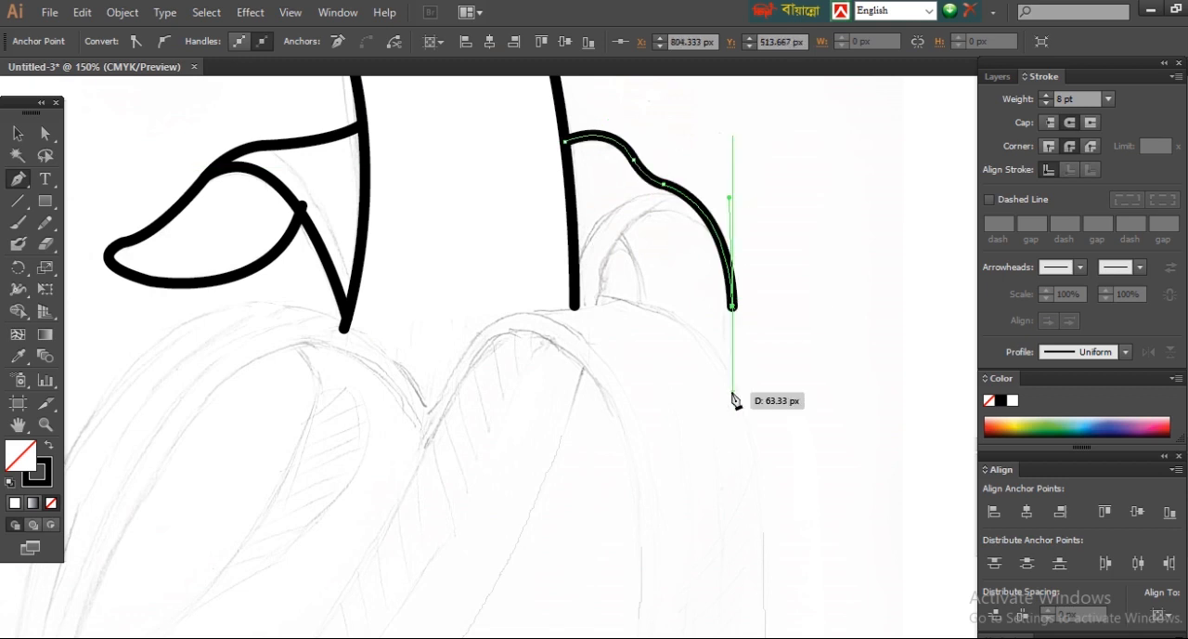
click(732, 392)
ctrl+click(659, 348)
Step: Draw the inner arc of the right back peel, from beside the banana's base up to the peel's outer edge
click(595, 303)
drag(716, 234, 821, 317)
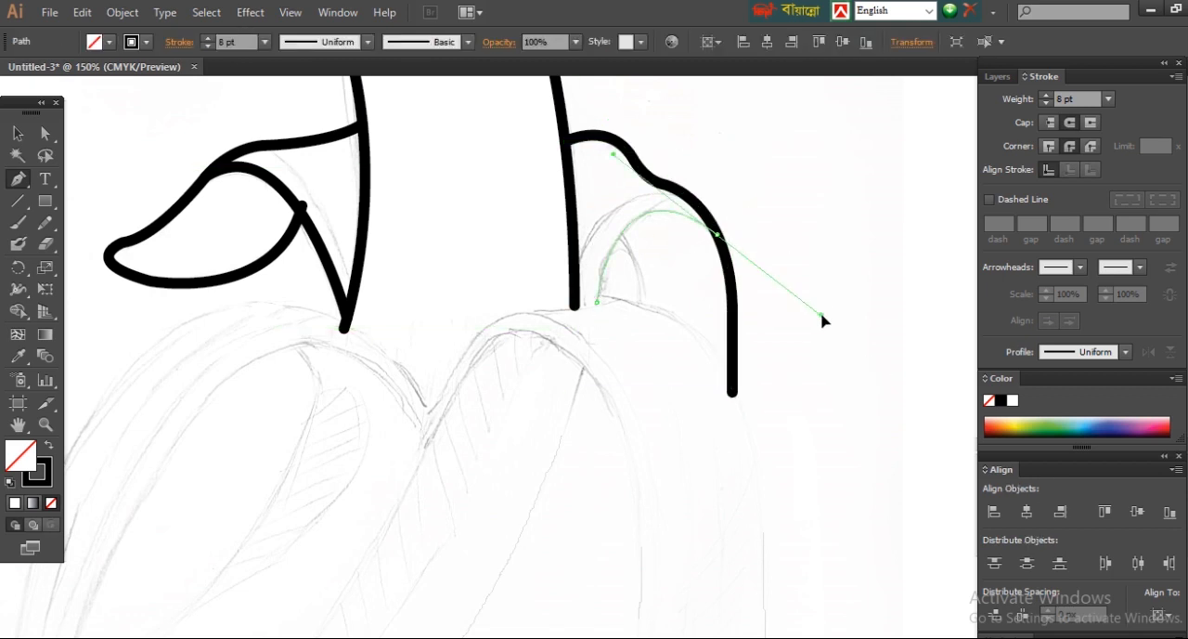
ctrl+click(668, 325)
Step: Trace the top and outer edge of the right front peel down to its rounded lower tip
click(516, 312)
drag(631, 303, 657, 296)
click(631, 303)
drag(755, 455, 769, 600)
scroll(788, 414, down, 5)
click(748, 318)
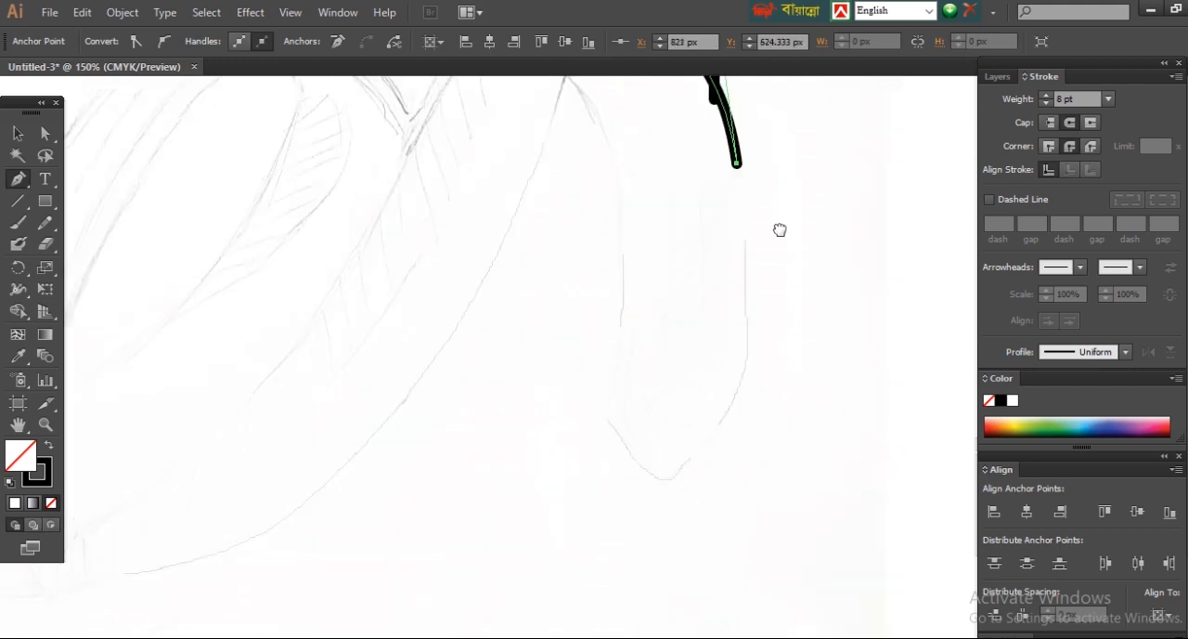
drag(692, 455, 621, 507)
key(ctrl+z)
click(688, 460)
drag(648, 471, 631, 454)
click(647, 471)
Step: Continue the path up the inner edge of the right front peel to the start of its arch
drag(608, 413, 604, 387)
key(ctrl+z)
click(610, 414)
drag(623, 321, 622, 263)
key(ctrl+z)
drag(614, 359, 685, 519)
click(614, 359)
mouse_move(619, 234)
mouse_down()
mouse_move(518, 148)
mouse_move(517, 168)
mouse_up()
click(619, 234)
Step: Continue the path over the right arch, down to the V-shaped notch and up onto the left front peel's arch
drag(517, 342, 598, 336)
drag(559, 320, 498, 490)
key(ctrl+z)
drag(600, 251, 563, 333)
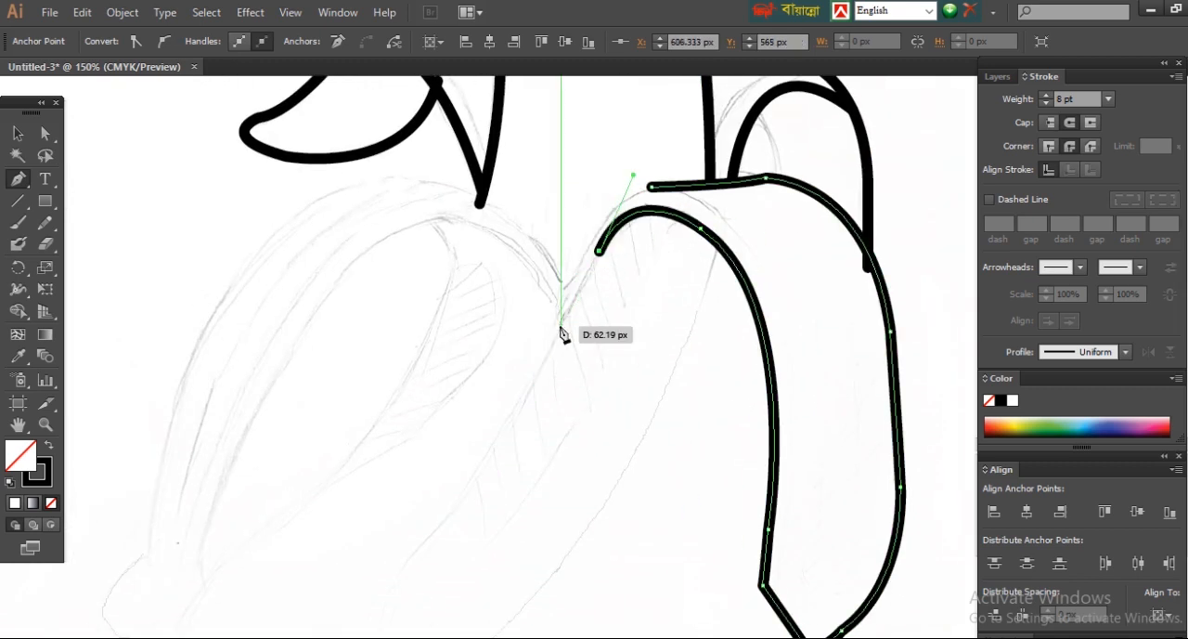
click(559, 325)
drag(456, 218, 377, 199)
click(455, 218)
Step: Continue the path down the inner edge of the left front peel to the small corner above its tip
drag(381, 316, 513, 207)
drag(417, 254, 343, 406)
click(417, 255)
drag(401, 321, 452, 178)
drag(383, 300, 362, 373)
drag(627, 212, 684, 318)
key(ctrl+z)
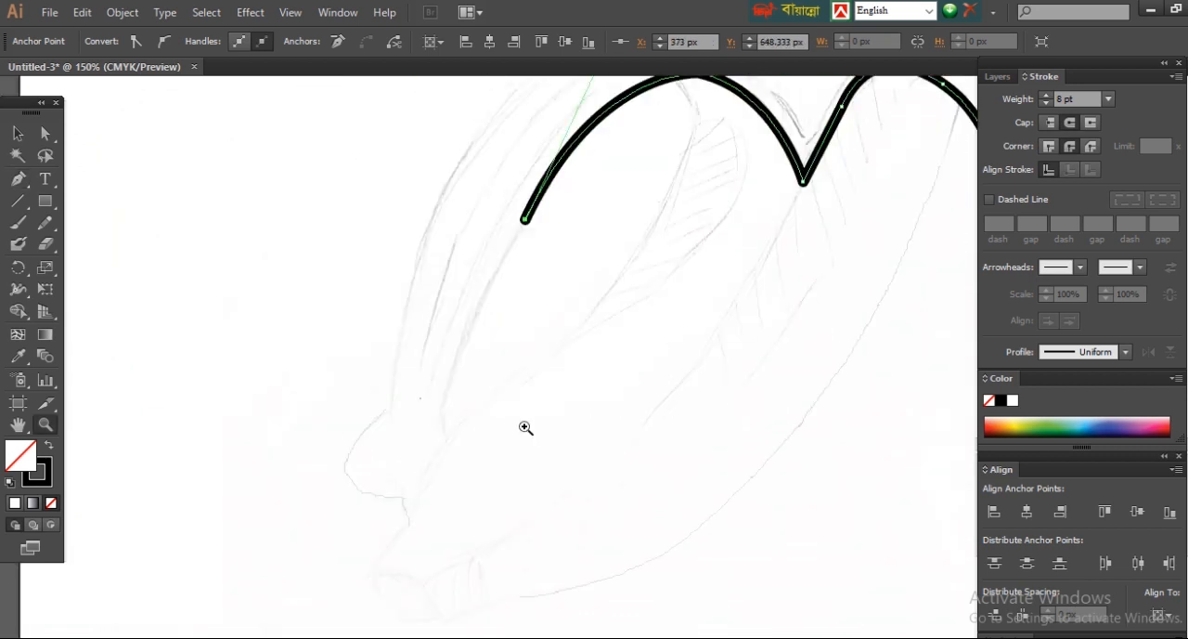
drag(443, 419, 417, 500)
click(443, 420)
click(448, 446)
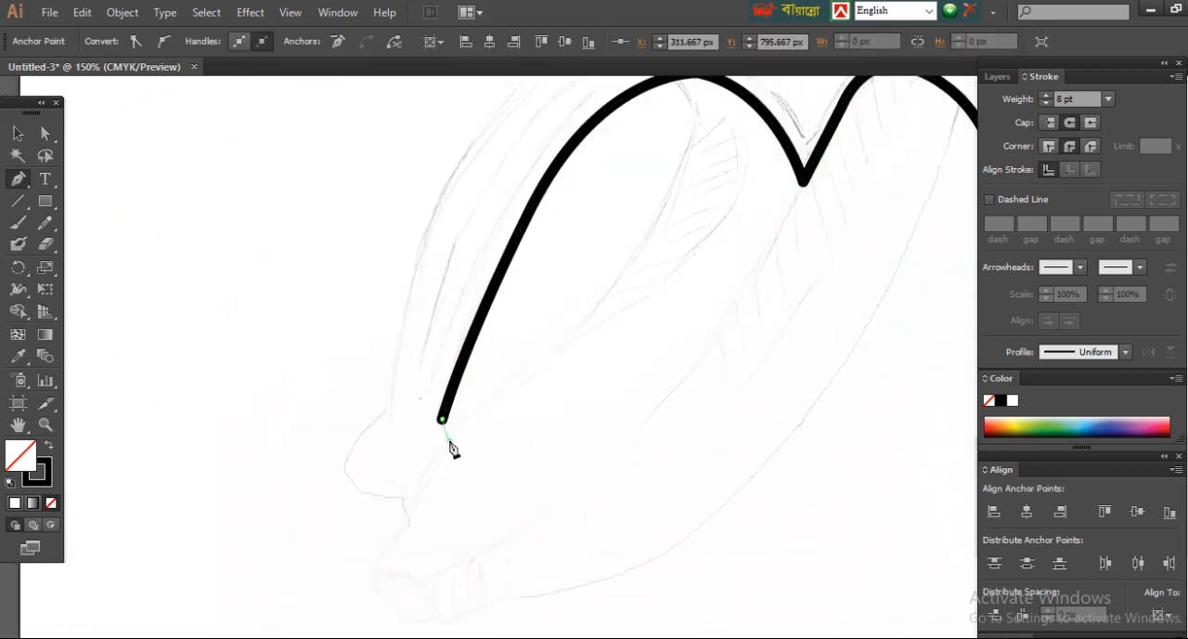
Step: Trace the pointed notch and rounded end at the lower tip of the left front peel
drag(610, 315, 564, 514)
key(ctrl+minus)
key(ctrl+minus)
key(ctrl+minus)
scroll(524, 490, up, 3)
drag(503, 449, 489, 487)
click(503, 448)
click(494, 427)
click(440, 390)
drag(439, 391, 536, 308)
click(484, 339)
Step: Trace the left front peel's outer edge up over the arch to the notch and close the path at its starting anchor
drag(576, 140, 378, 313)
drag(396, 212, 448, 145)
drag(343, 277, 284, 369)
click(395, 212)
drag(542, 137, 643, 130)
drag(657, 186, 713, 232)
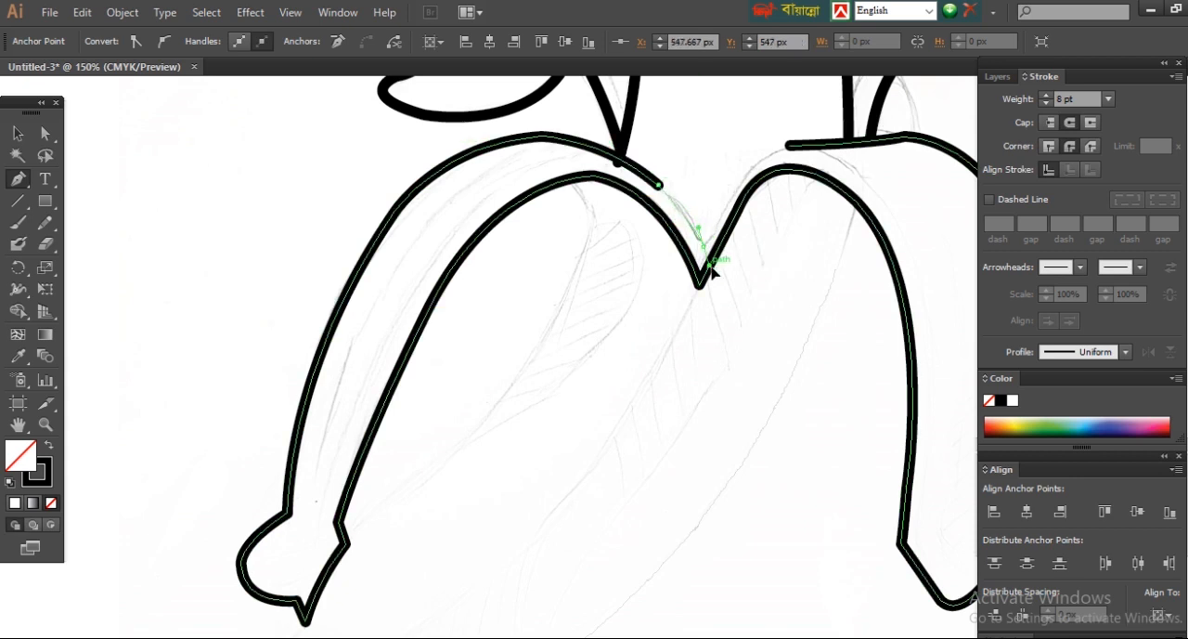
drag(788, 246, 719, 289)
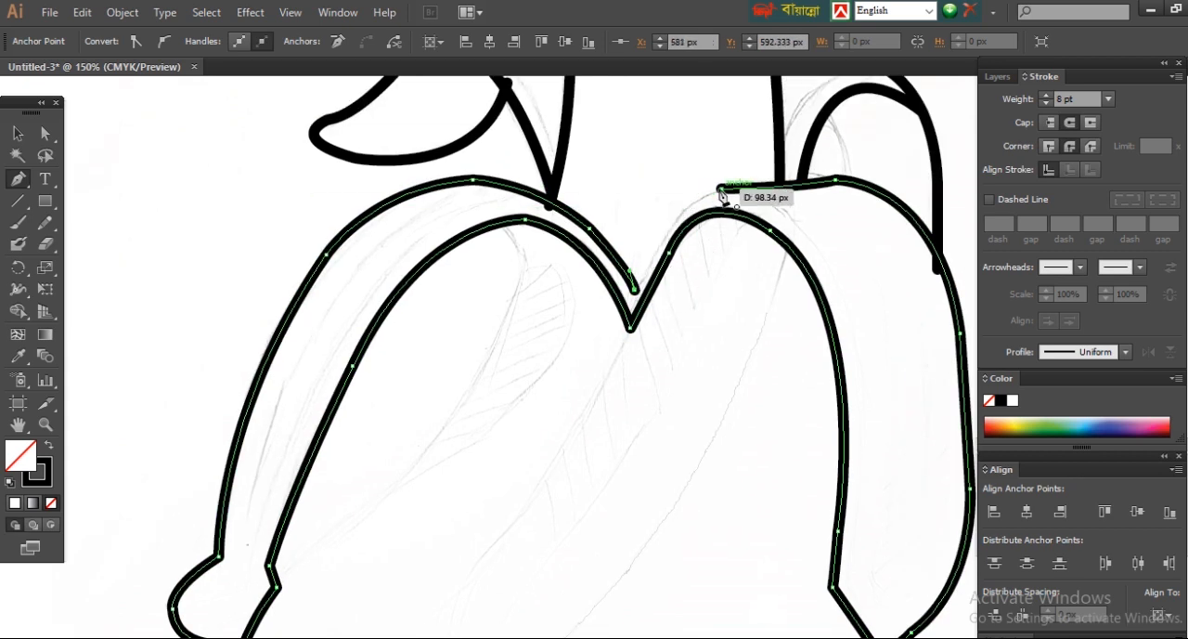
drag(720, 190, 783, 177)
ctrl+click(474, 183)
Step: Start the centre peel's outline by tracing its right edge down from the right front peel's inner arch
scroll(217, 331, down, 5)
scroll(740, 340, up, 3)
drag(728, 440, 835, 480)
ctrl+click(835, 480)
drag(625, 473, 672, 354)
scroll(610, 254, up, 1)
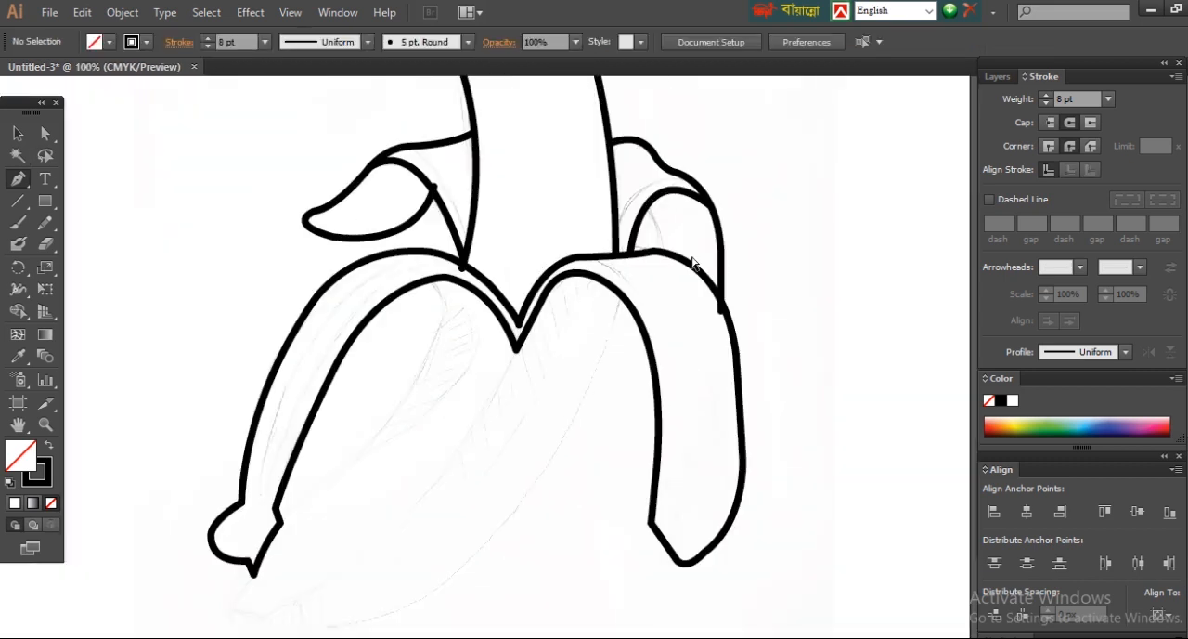
click(621, 296)
drag(517, 512, 477, 563)
drag(560, 462, 583, 436)
drag(548, 511, 738, 257)
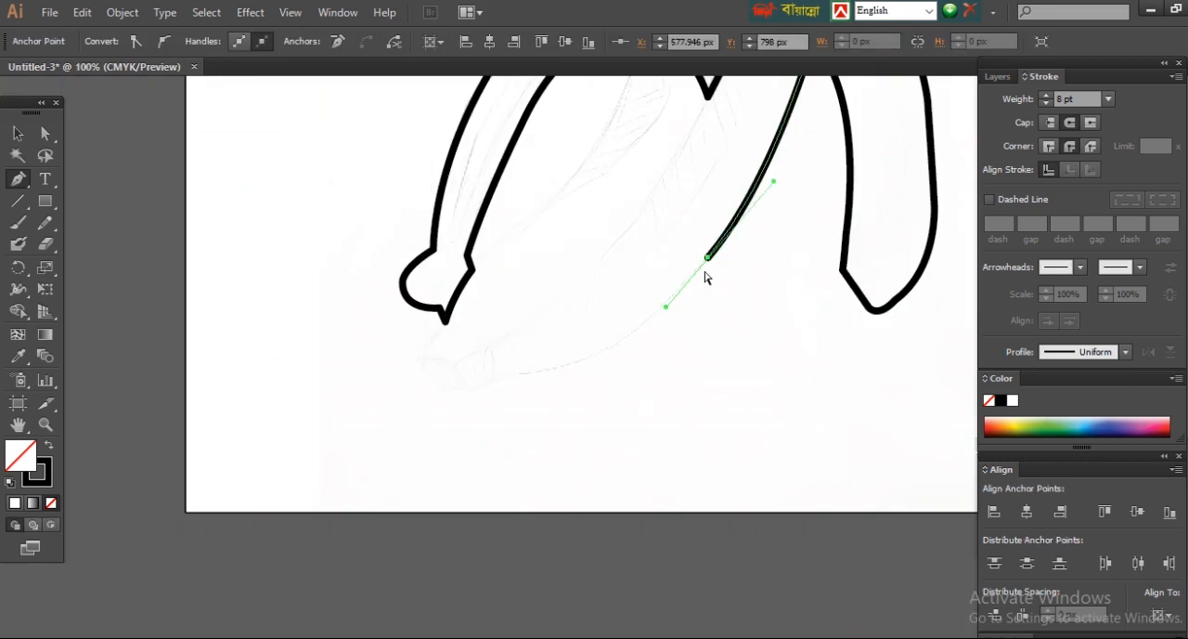
Step: Trace the lower edge and rounded tip of the centre peel
click(560, 369)
drag(493, 378, 481, 395)
click(522, 374)
click(485, 384)
click(462, 392)
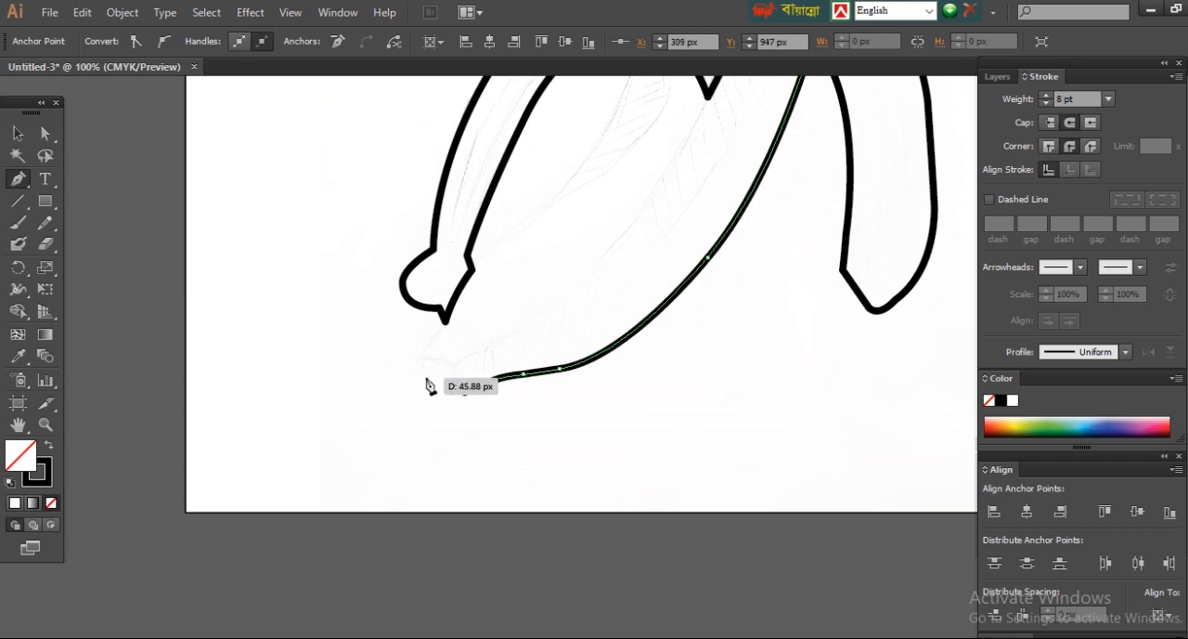
drag(425, 348, 435, 331)
click(425, 347)
Step: Trace the centre peel's left edge upward and end it at the left front peel's inner arch
click(440, 321)
drag(508, 231, 539, 214)
click(509, 232)
drag(601, 141, 695, 371)
click(666, 413)
click(704, 330)
drag(703, 330, 668, 285)
ctrl+click(442, 268)
Step: Trim the centre peel's overshooting upper ends at the front peel outline with the Shape Builder tool
key(ctrl+0)
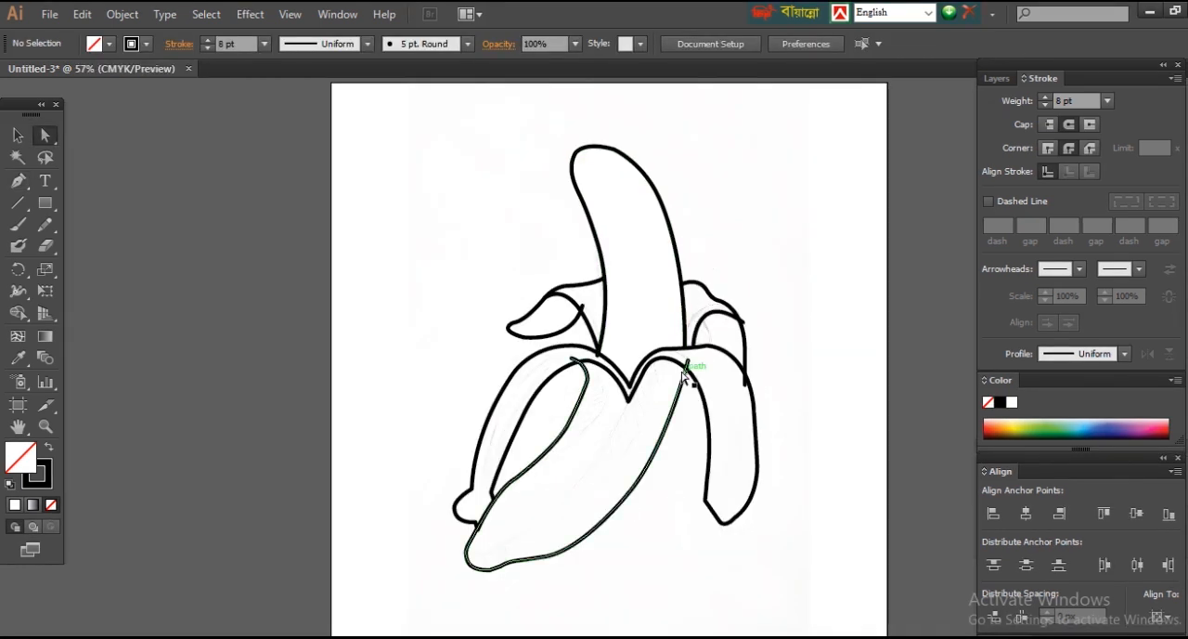
drag(399, 106, 828, 588)
ctrl+click(663, 437)
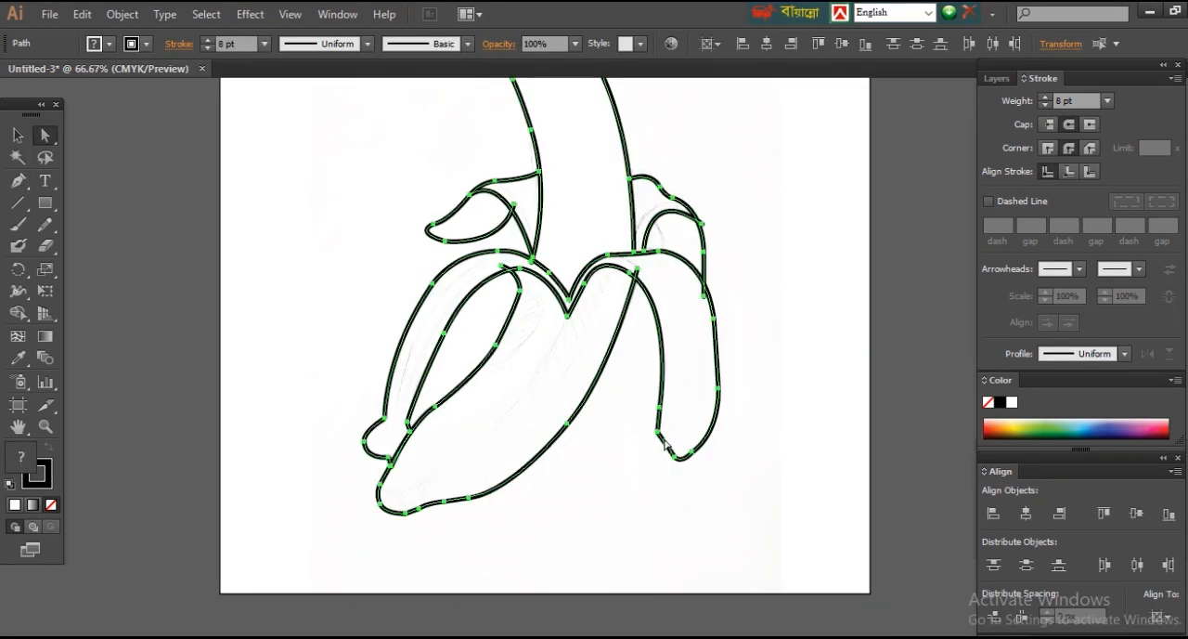
click(782, 443)
click(657, 306)
scroll(687, 316, up, 5)
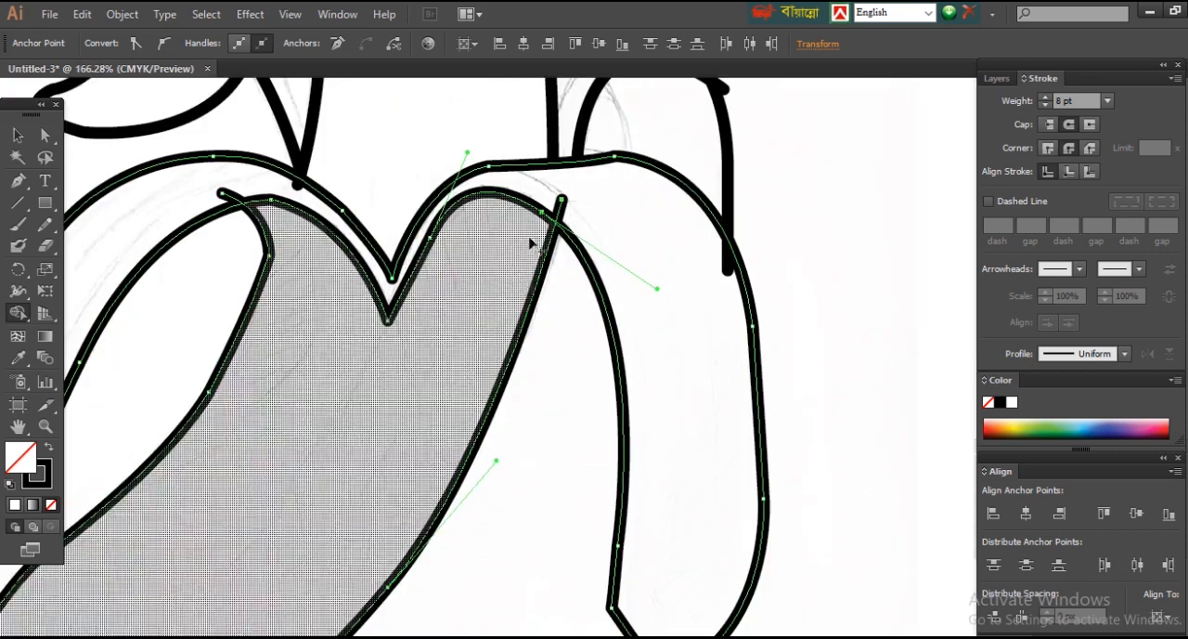
scroll(432, 232, up, 4)
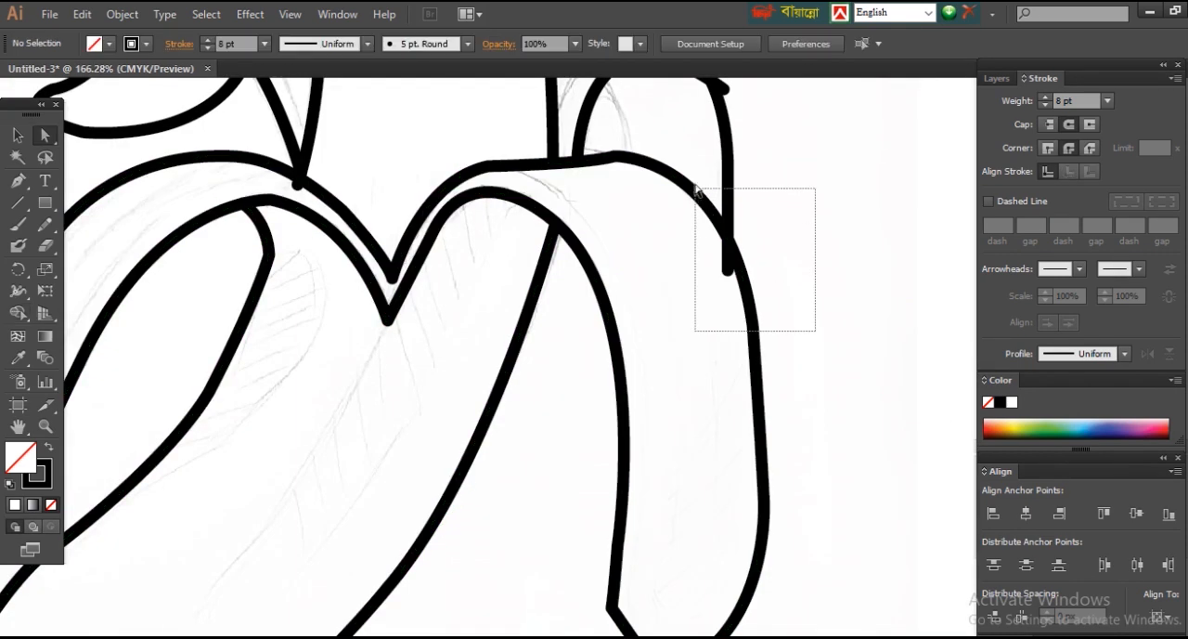
Step: Trim the overshooting line ends of both back peels and the banana's left base with the Shape Builder tool
alt+click(725, 349)
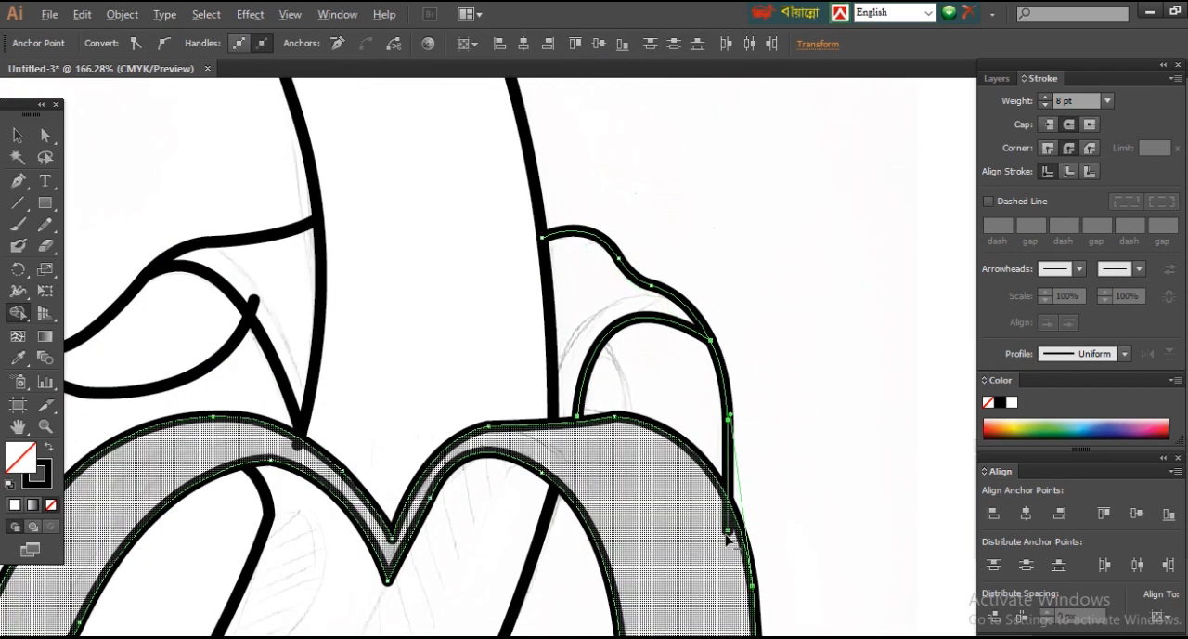
alt+click(728, 516)
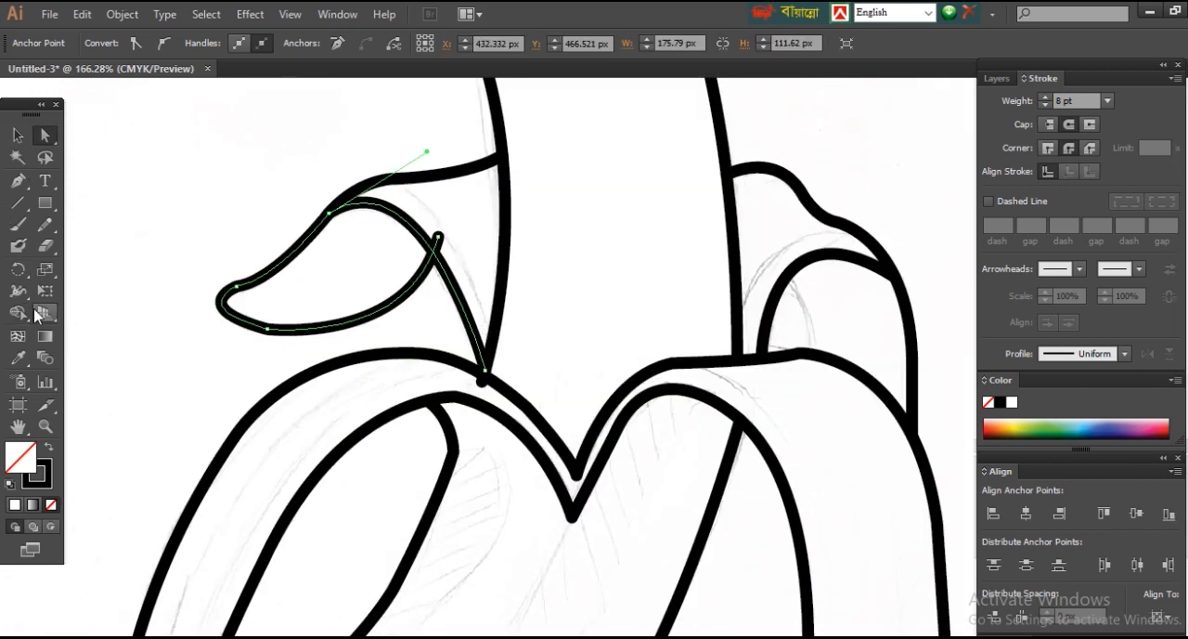
alt+click(439, 239)
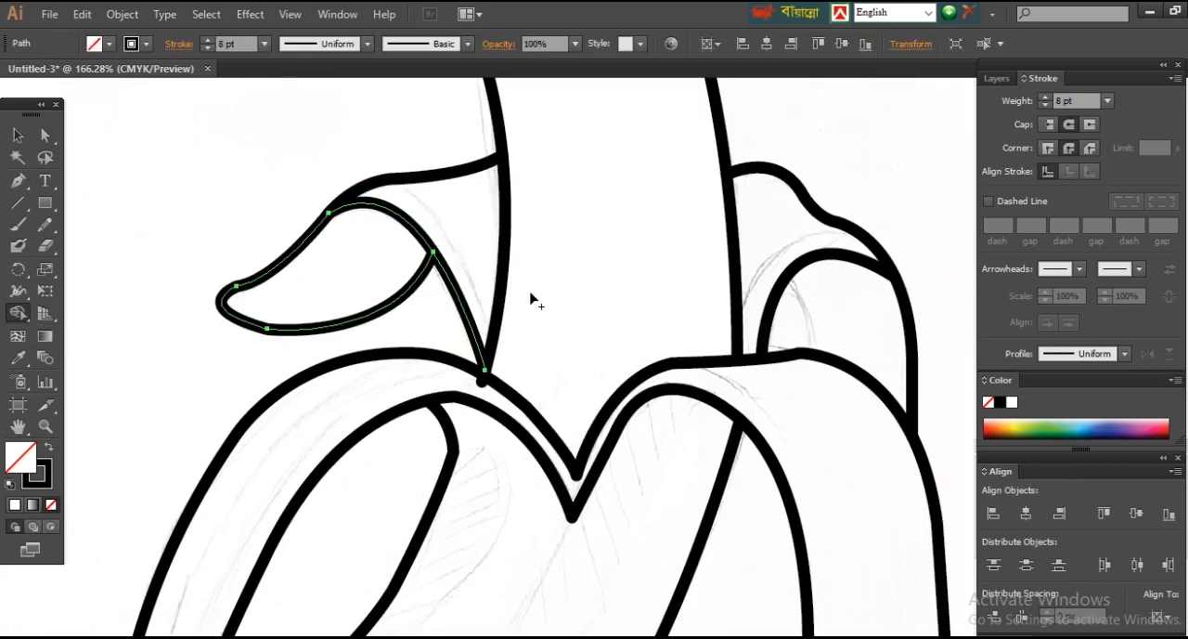
click(45, 135)
shift+click(588, 360)
shift+click(513, 391)
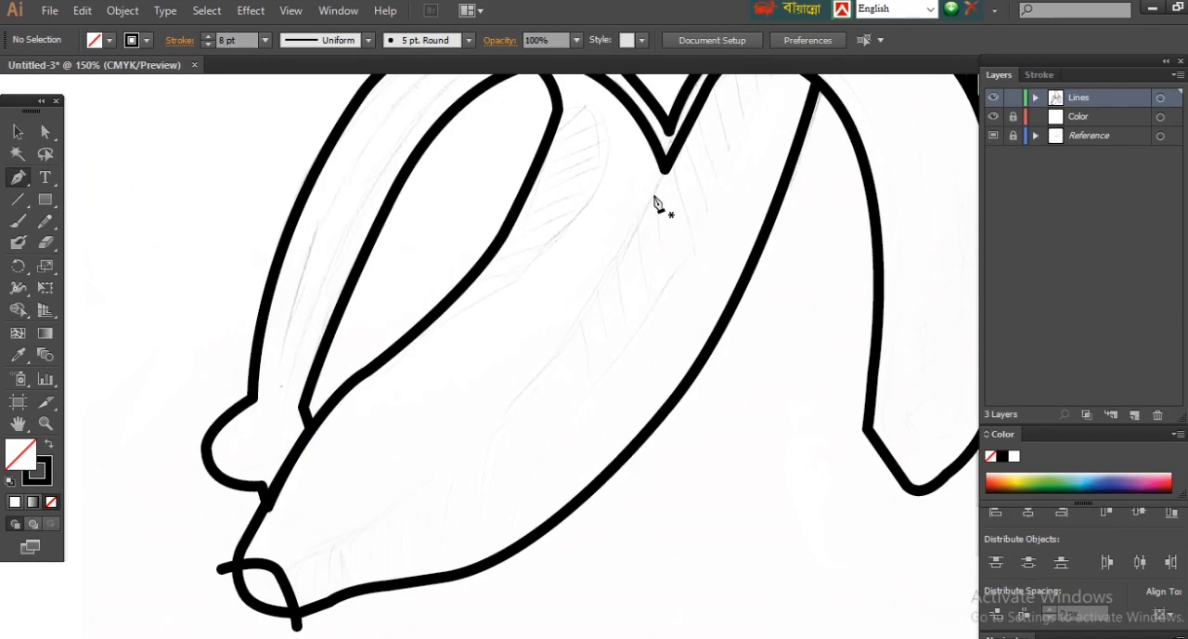
Step: Draw a curved crease down the middle of the centre peel from below the V-shaped notch and narrow its lower end
click(653, 195)
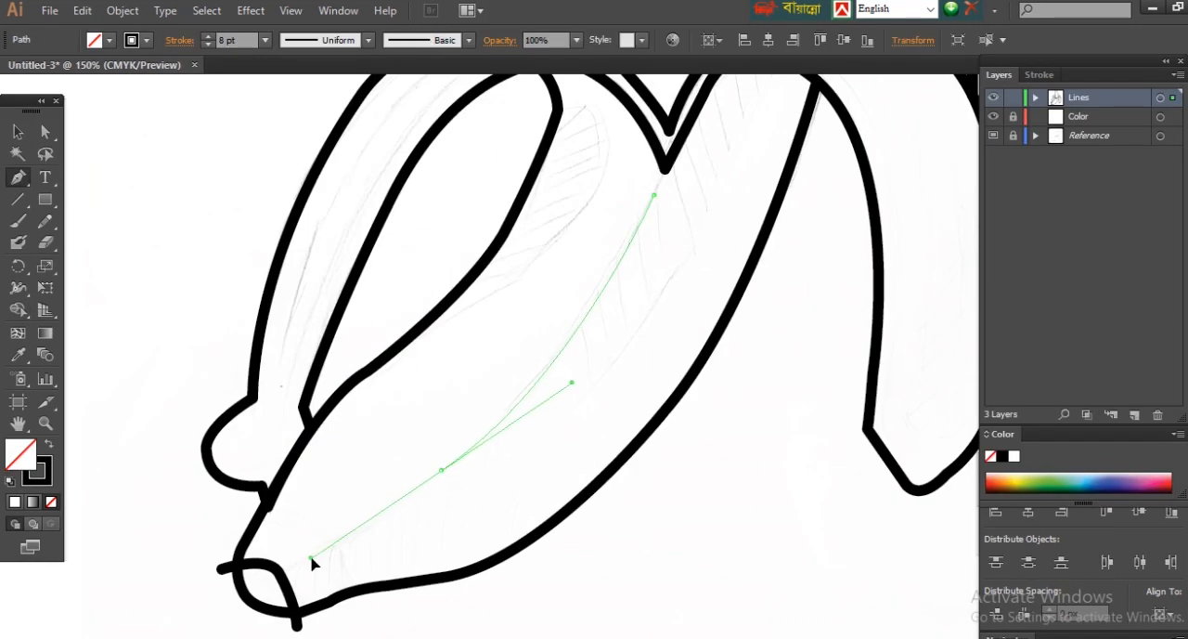
drag(311, 561, 312, 561)
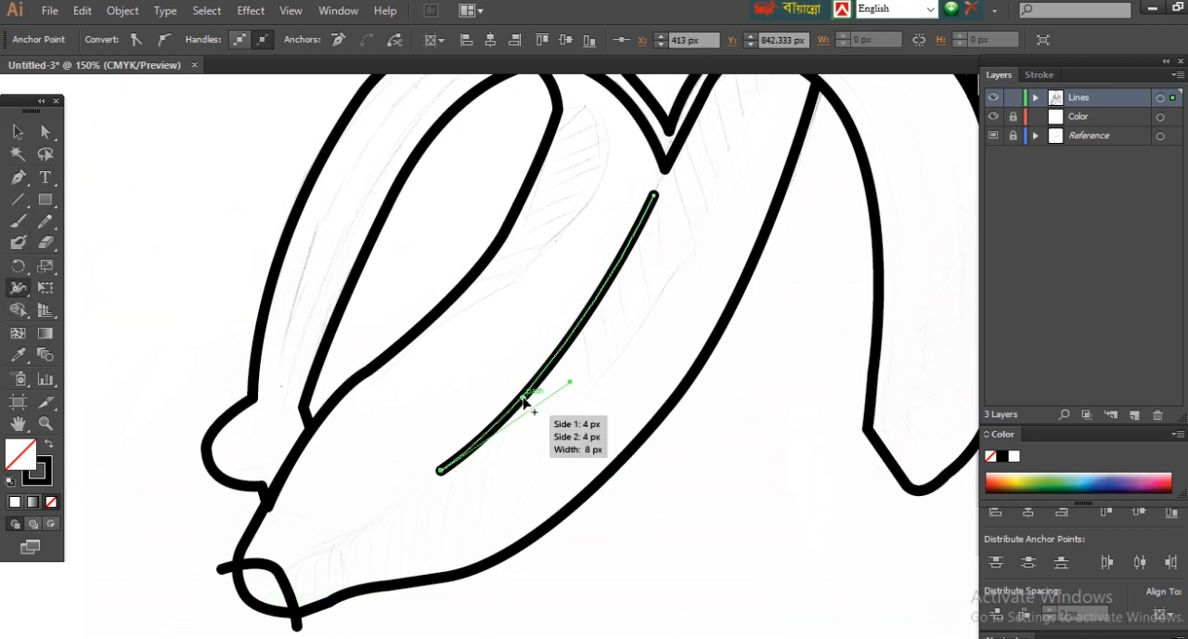
drag(403, 430, 614, 572)
drag(524, 216, 822, 408)
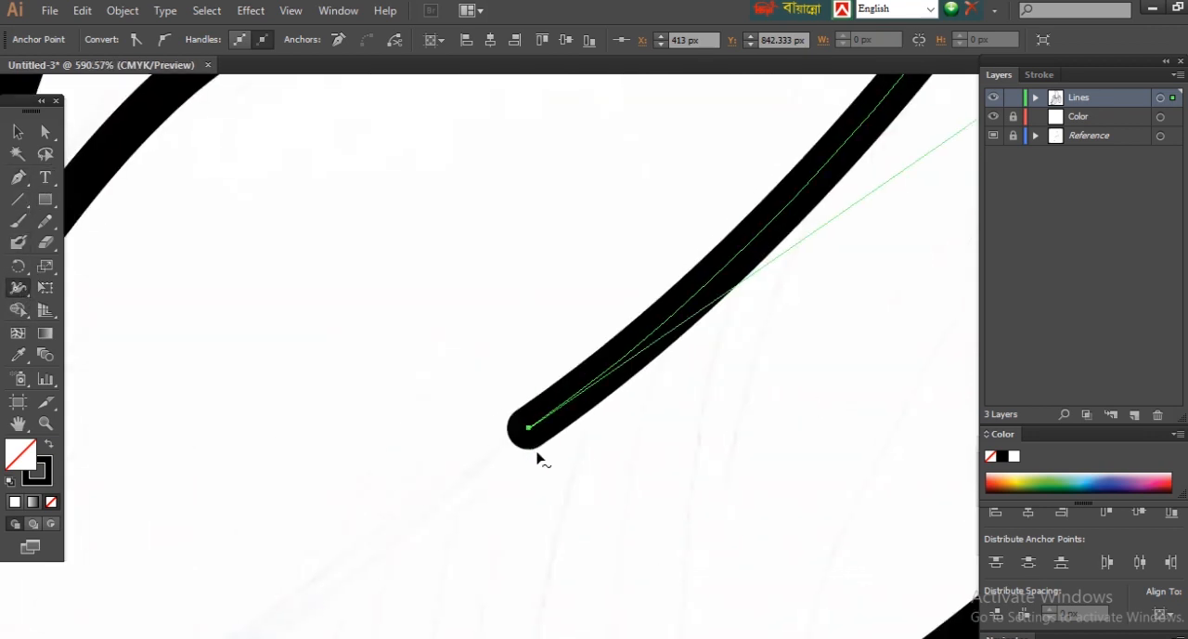
drag(540, 445, 530, 430)
Step: Narrow the centre crease's upper end and thicken its middle with the Width tool
drag(817, 139, 306, 622)
drag(863, 126, 661, 485)
drag(579, 379, 560, 366)
drag(455, 617, 831, 227)
key(ctrl+minus)
key(ctrl+minus)
key(ctrl+minus)
key(ctrl+minus)
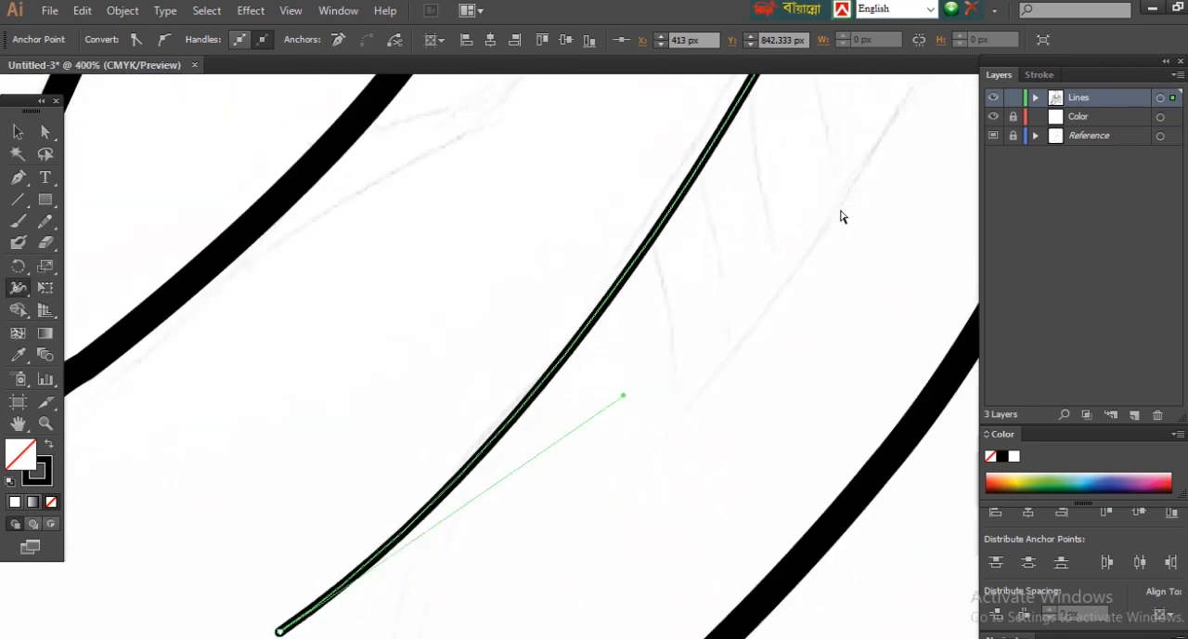
ctrl+click(616, 350)
ctrl+click(615, 350)
ctrl+click(620, 350)
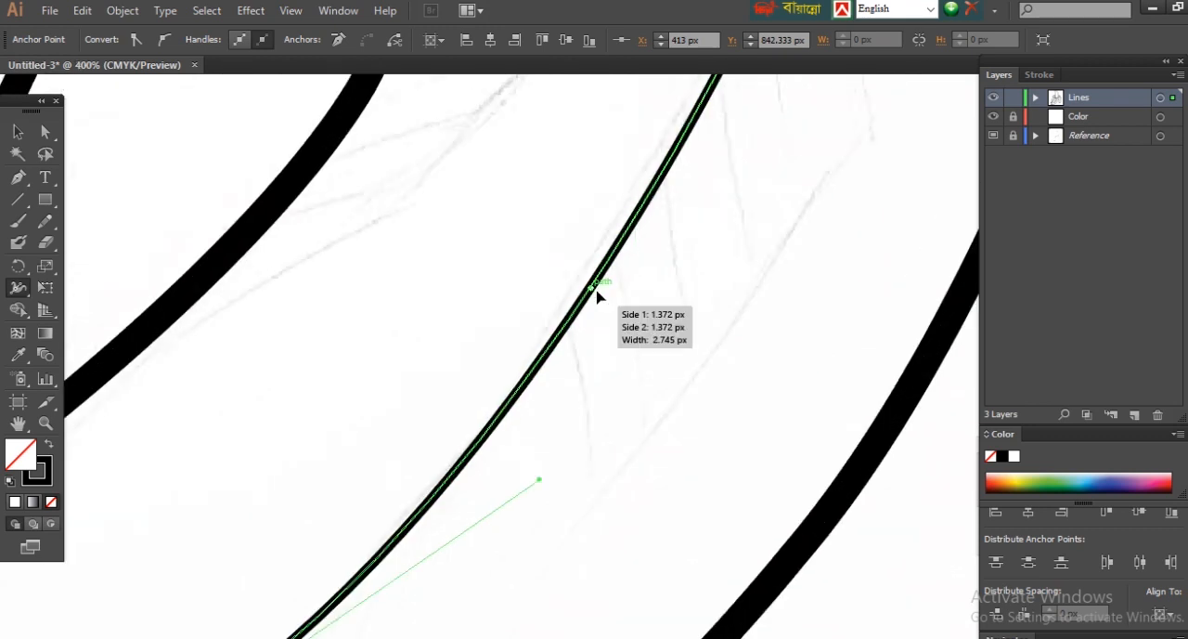
drag(597, 290, 601, 292)
key(ctrl+minus)
key(ctrl+minus)
key(ctrl+minus)
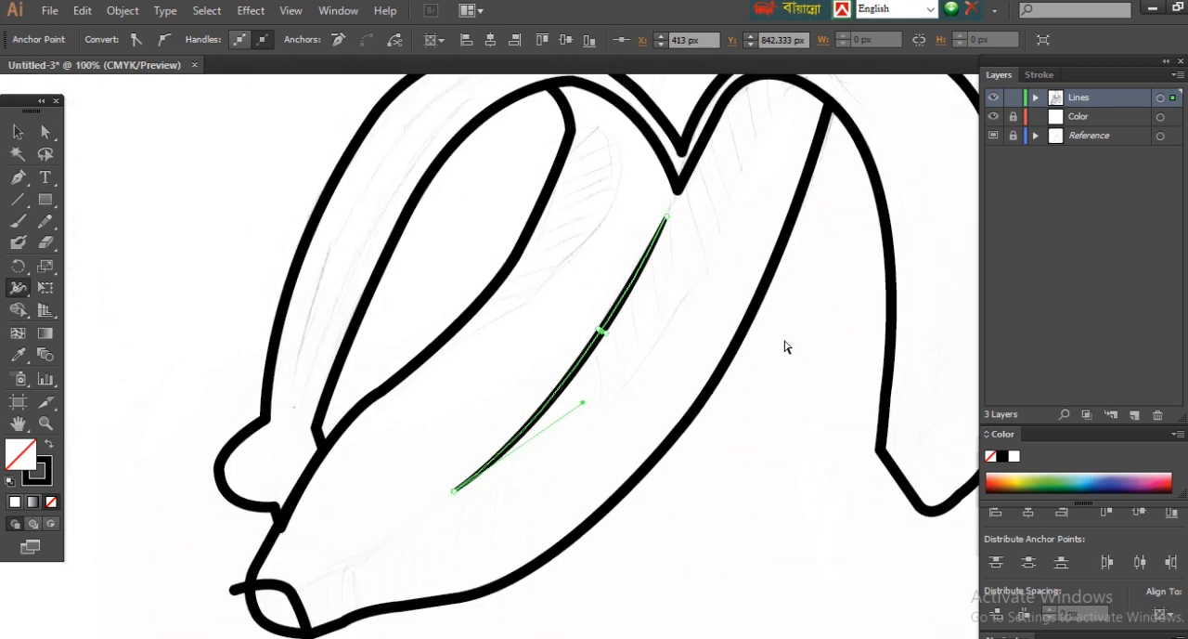
key(ctrl+minus)
ctrl+click(759, 501)
Step: Draw a short wavy crease just above the rounded tip of the centre peel, following the sketch
ctrl+click(475, 523)
key(p)
click(532, 331)
click(549, 321)
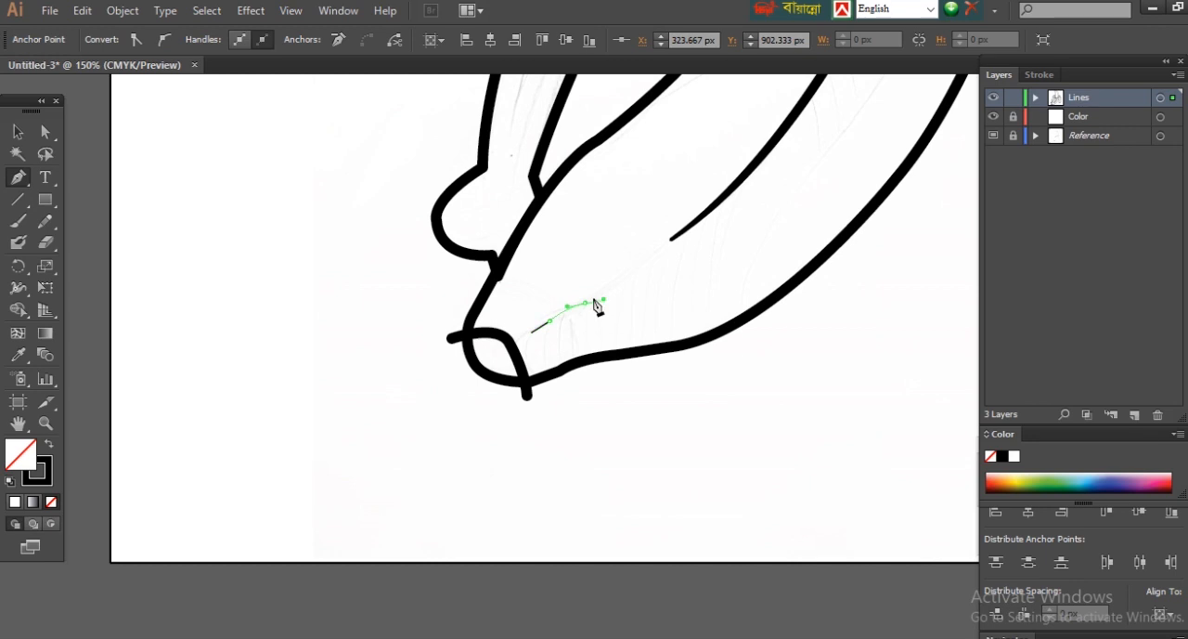
scroll(595, 228, up, 3)
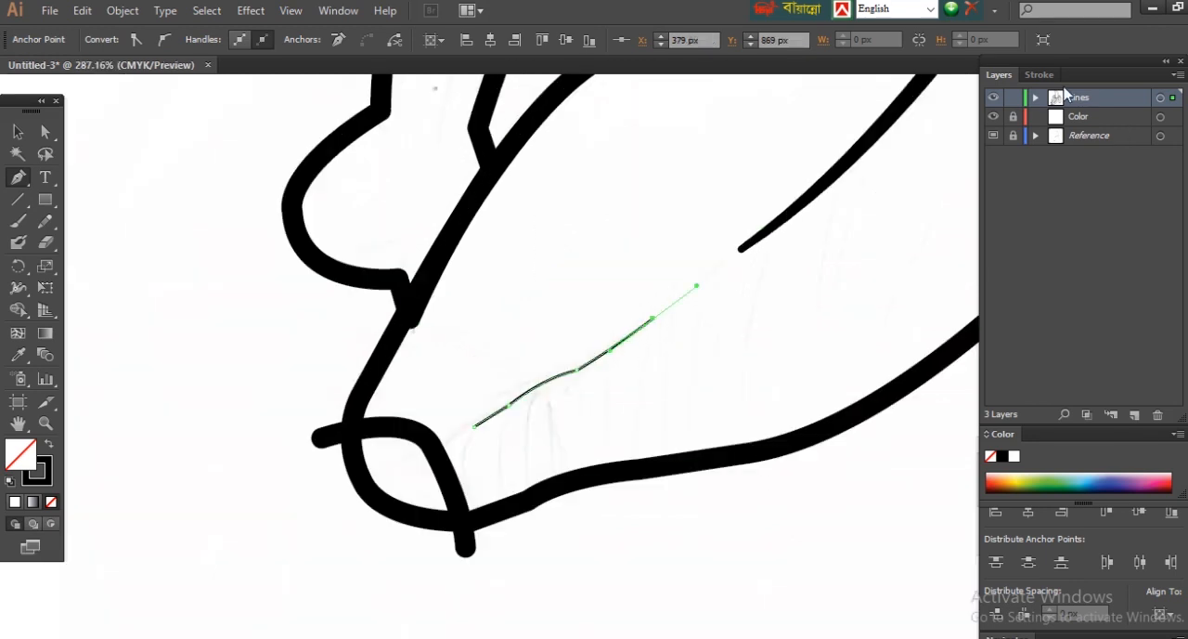
Step: Smooth the short crease by shifting its end and middle anchors, and set its stroke weight to 8 pt
click(1039, 74)
click(45, 132)
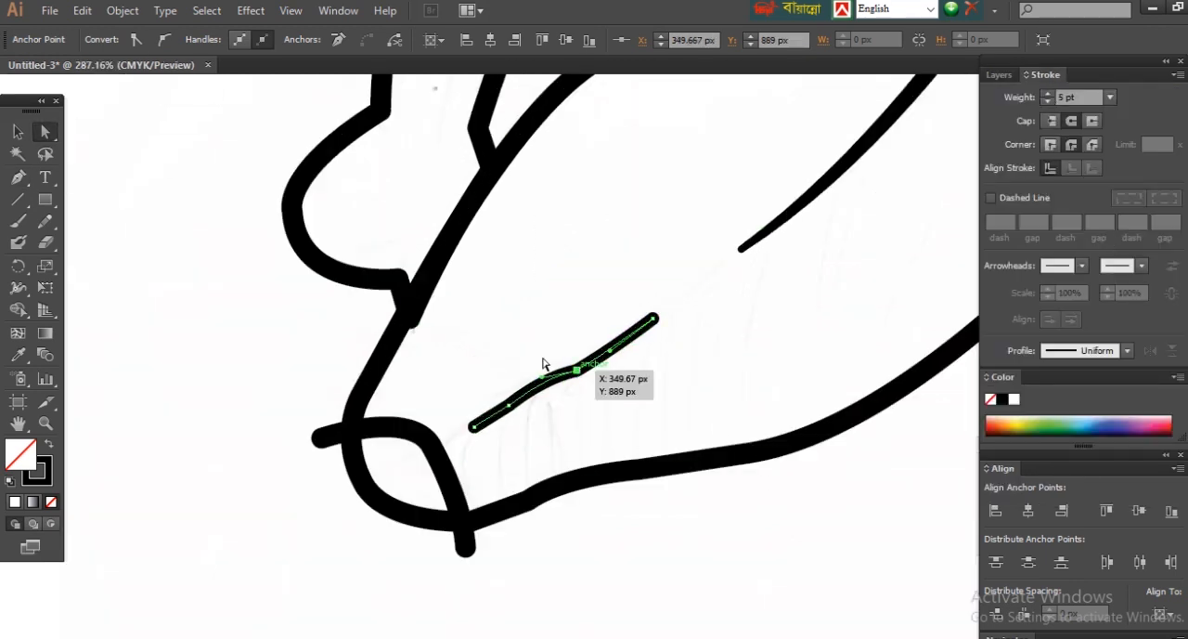
drag(654, 320, 661, 321)
mouse_move(576, 370)
mouse_down()
mouse_move(560, 378)
mouse_move(594, 367)
mouse_up()
drag(474, 427, 464, 433)
click(1048, 94)
click(1048, 95)
click(1048, 95)
Step: Thicken the short crease's middle and taper both of its ends with the Width tool
click(20, 291)
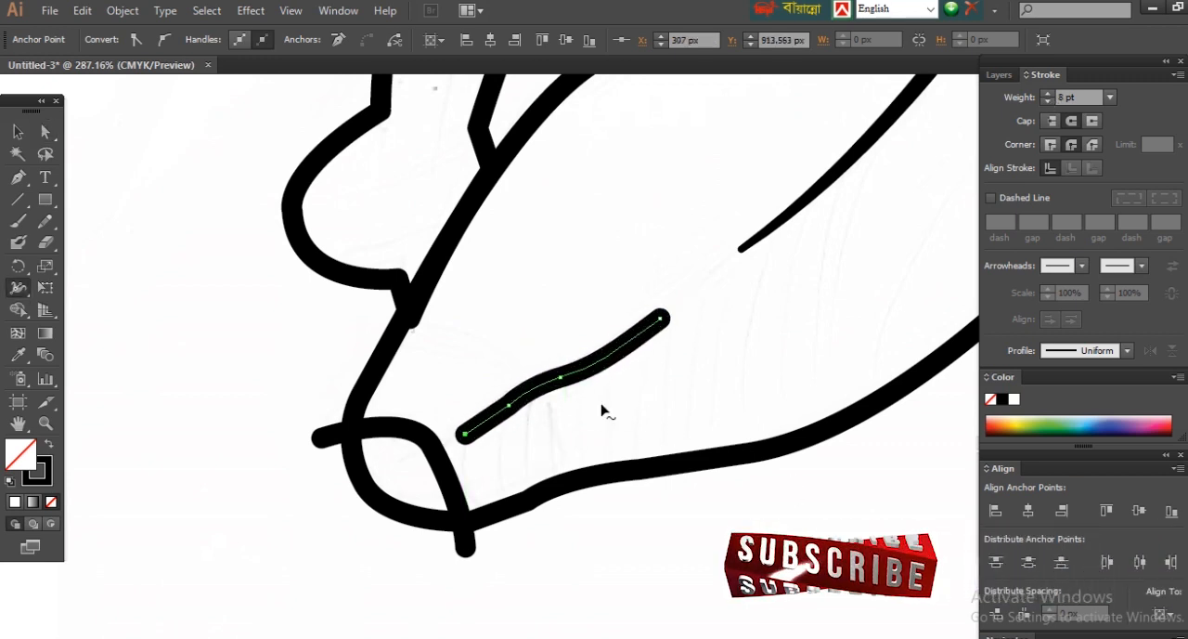
drag(577, 372, 581, 377)
drag(667, 325, 661, 319)
drag(471, 439, 465, 433)
key(a)
click(562, 614)
Step: Draw a 6 pt fold line above the right back peel's inner arch, letting its lower end overshoot the banana outline
key(ctrl+minus)
key(ctrl+minus)
key(ctrl+minus)
key(ctrl+minus)
key(ctrl+minus)
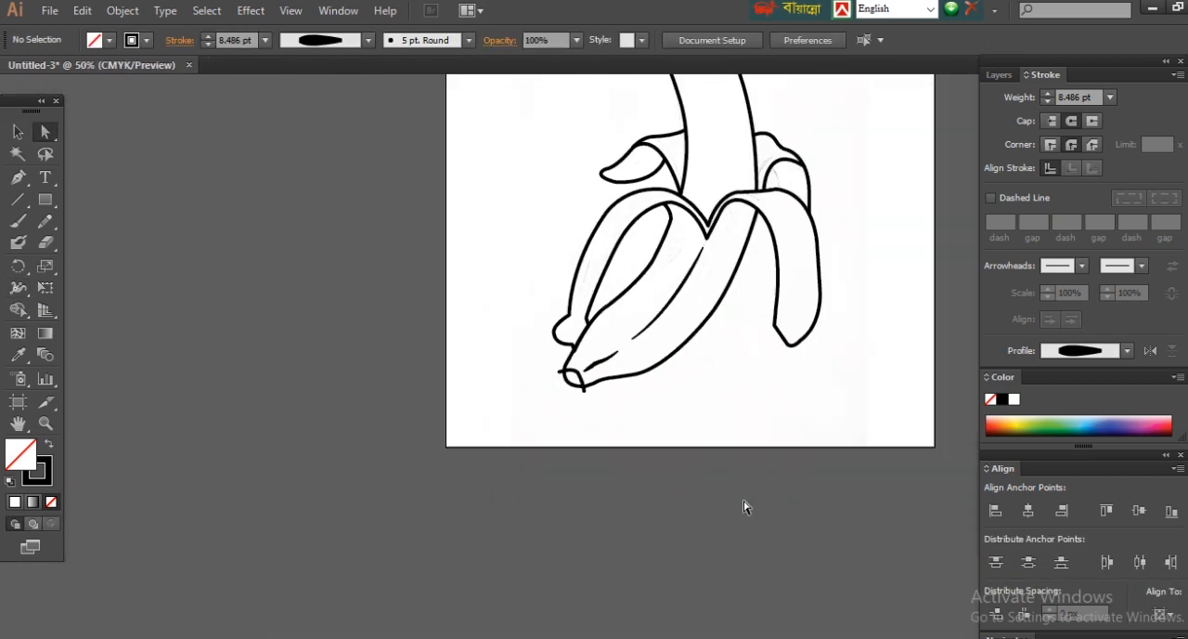
ctrl+click(740, 227)
ctrl+click(789, 239)
ctrl+click(473, 420)
key(p)
drag(514, 486, 637, 397)
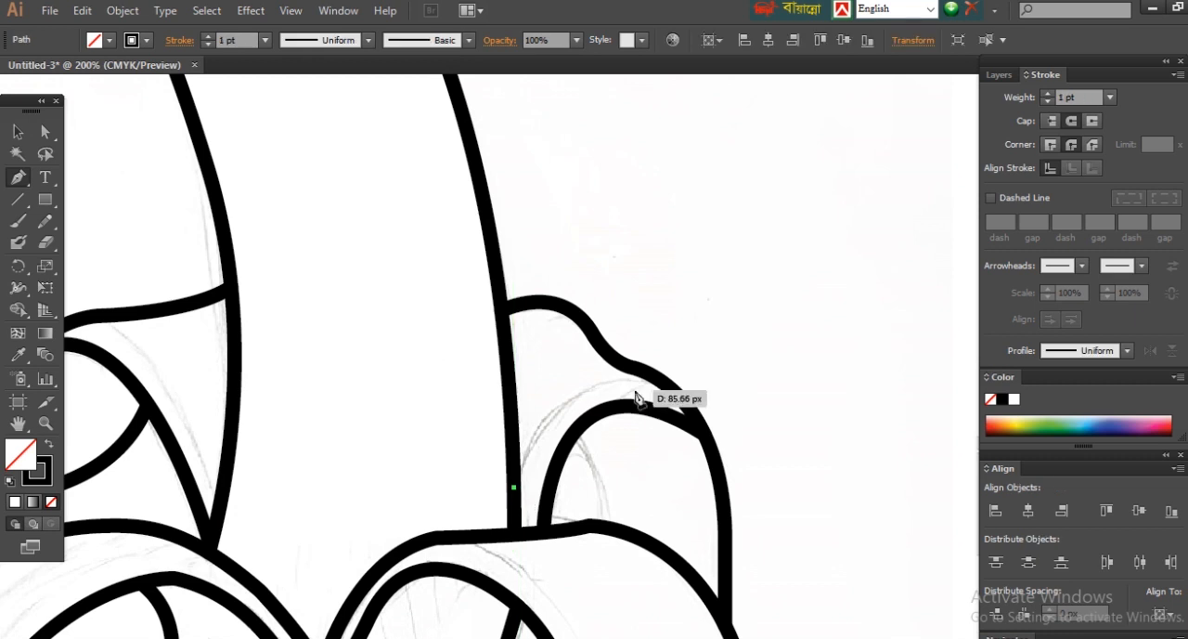
drag(712, 409, 739, 406)
drag(514, 487, 497, 515)
mouse_move(552, 362)
mouse_down()
mouse_move(540, 344)
mouse_move(531, 359)
mouse_up()
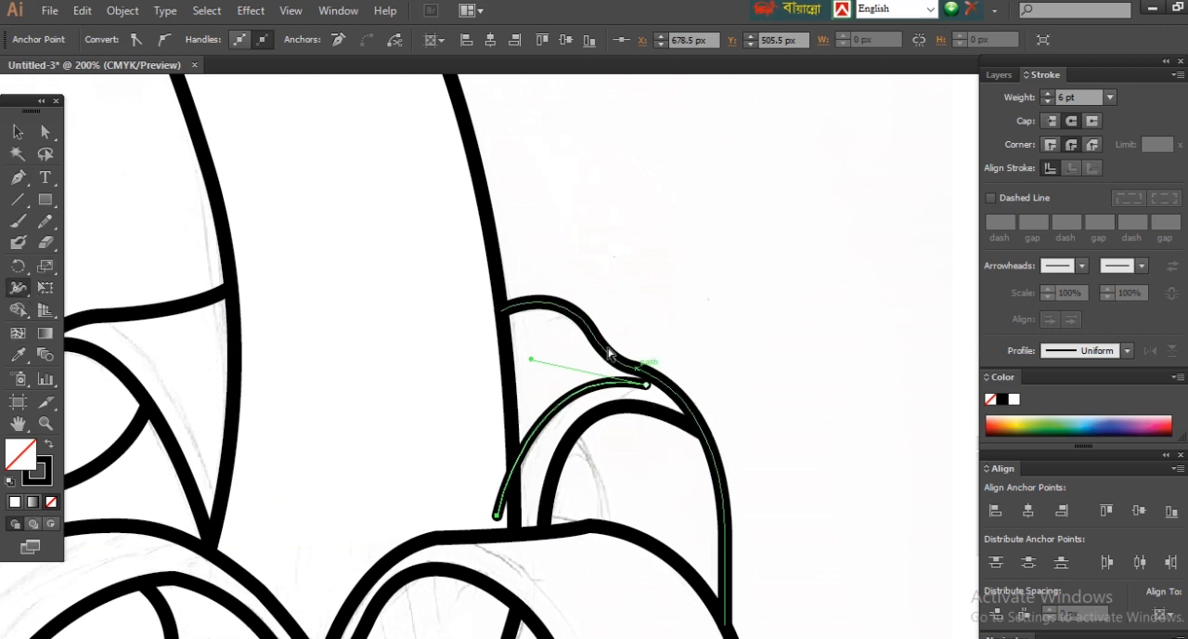
Step: Taper the right back peel's fold line at its upper right end with the Width tool
drag(555, 322, 689, 418)
drag(745, 469, 852, 196)
key(ctrl+minus)
key(ctrl+minus)
key(ctrl+minus)
key(ctrl+minus)
key(ctrl+minus)
key(ctrl+minus)
click(47, 133)
click(754, 434)
Step: Draw a curved fold line along the right front peel's inner edge, starting beyond its top outline, with a 5 pt stroke
click(524, 239)
drag(678, 327, 723, 432)
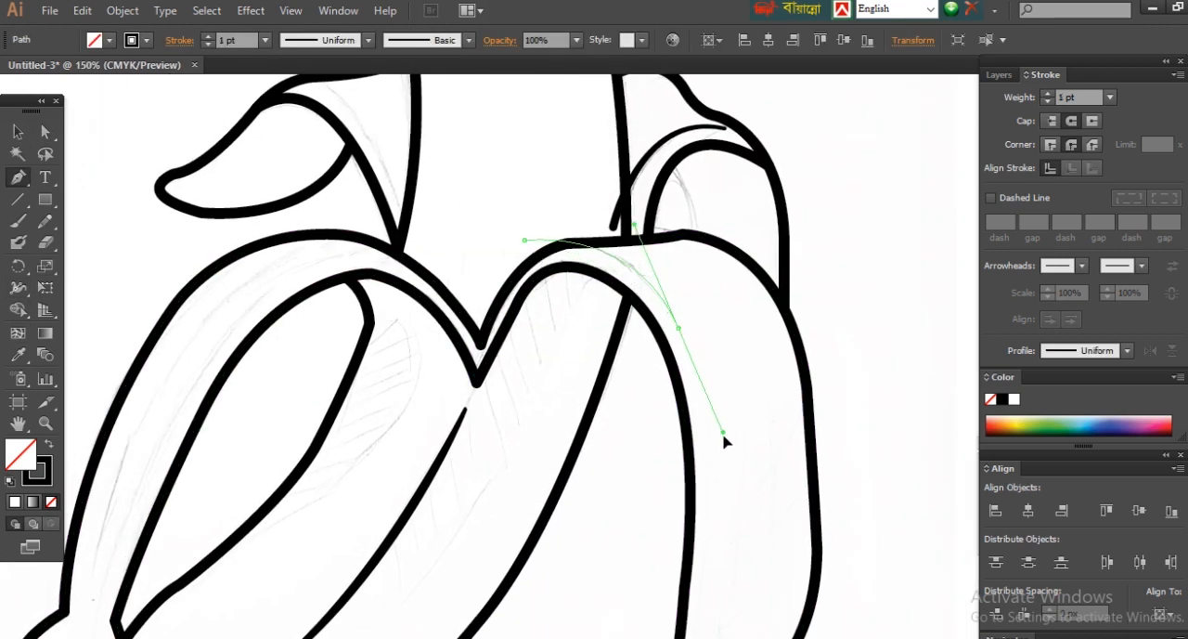
click(678, 328)
drag(709, 518, 713, 578)
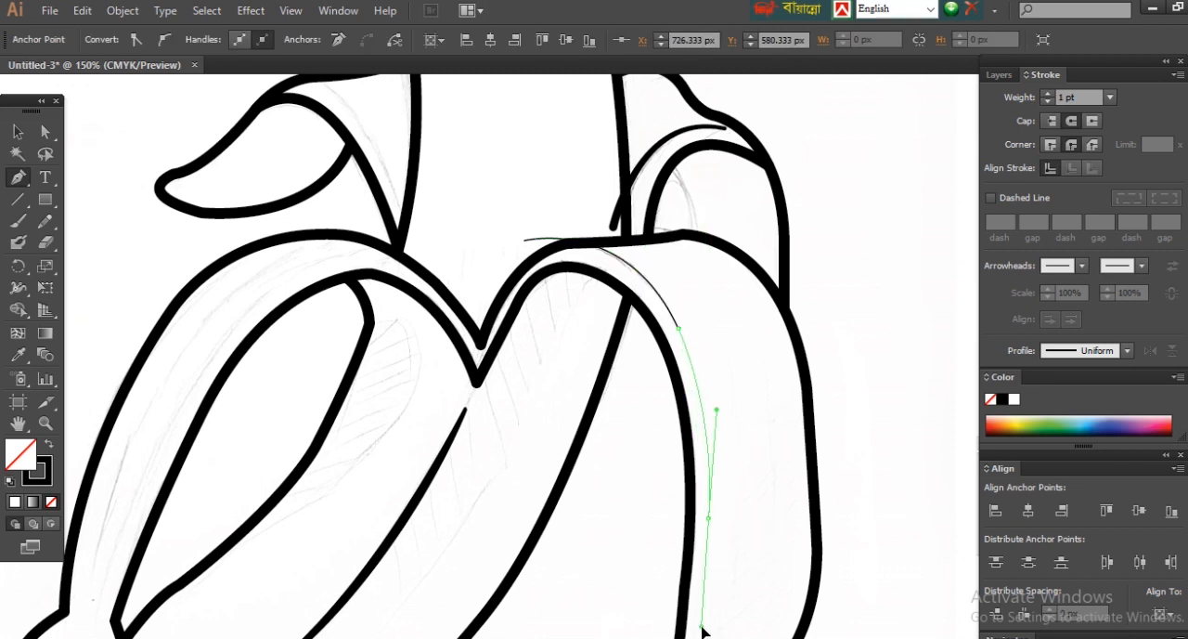
drag(717, 410, 721, 397)
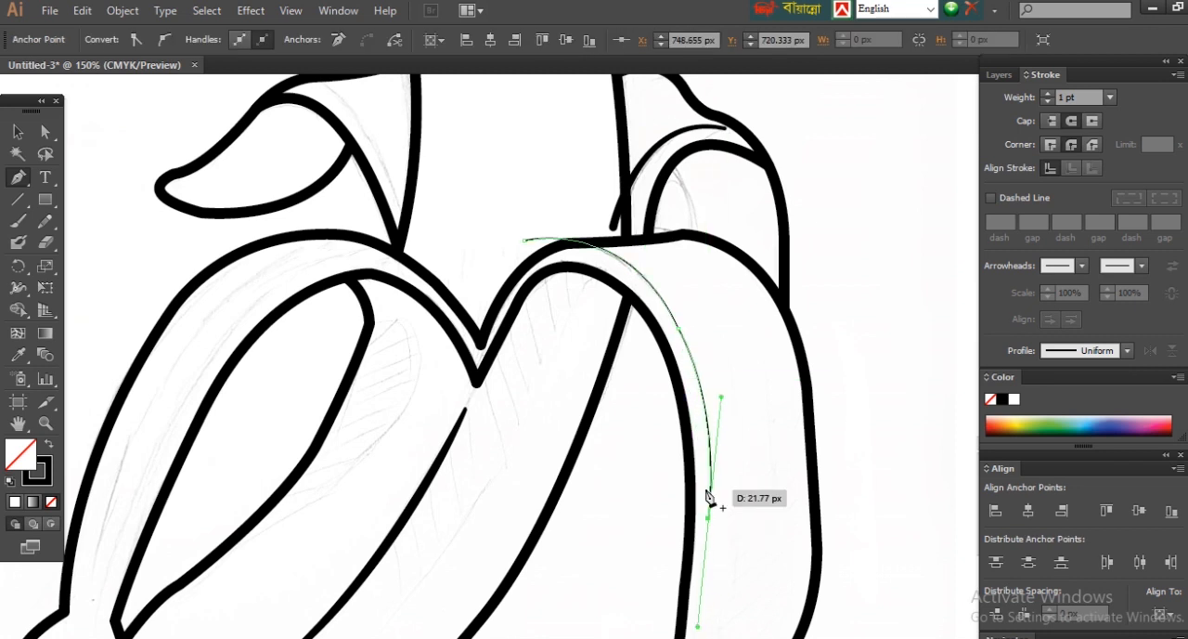
ctrl+click(877, 305)
Step: Trace the fold line along the left front peel's inner arch, letting its upper end overshoot the outline
scroll(818, 322, up, 1)
drag(818, 322, 817, 257)
drag(245, 348, 531, 286)
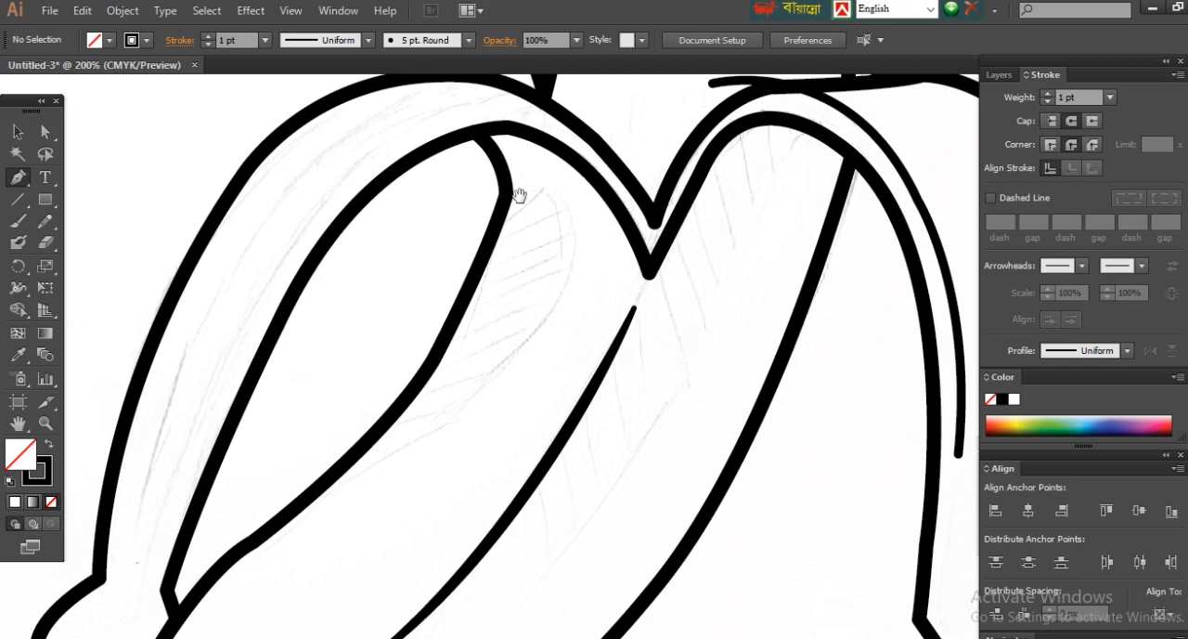
drag(519, 196, 544, 267)
click(640, 202)
drag(415, 211, 290, 302)
drag(286, 378, 243, 482)
Step: Trace the fold line on the left back peel with both ends overshooting the neighbouring outlines
ctrl+click(650, 143)
mouse_move(650, 148)
mouse_down()
mouse_move(565, 429)
mouse_move(507, 413)
mouse_move(510, 426)
mouse_up()
ctrl+click(348, 158)
click(324, 201)
drag(445, 219, 445, 193)
drag(326, 201, 308, 218)
drag(447, 194, 440, 176)
drag(621, 634, 613, 241)
key(ctrl+minus)
key(ctrl+minus)
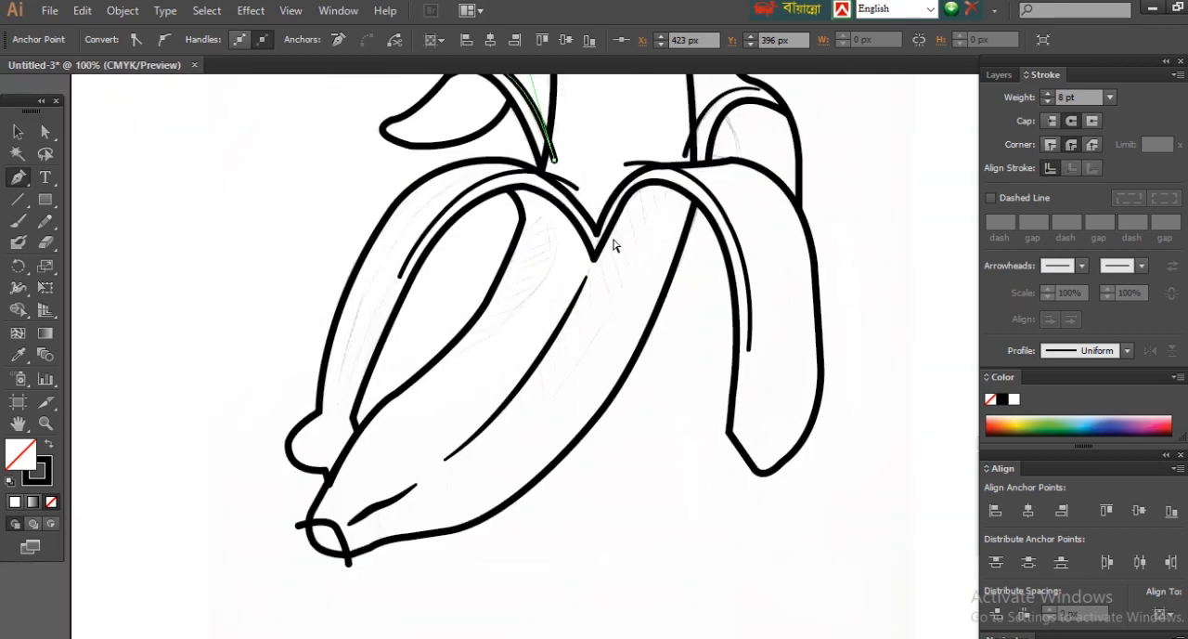
scroll(310, 504, up, 2)
ctrl+click(432, 274)
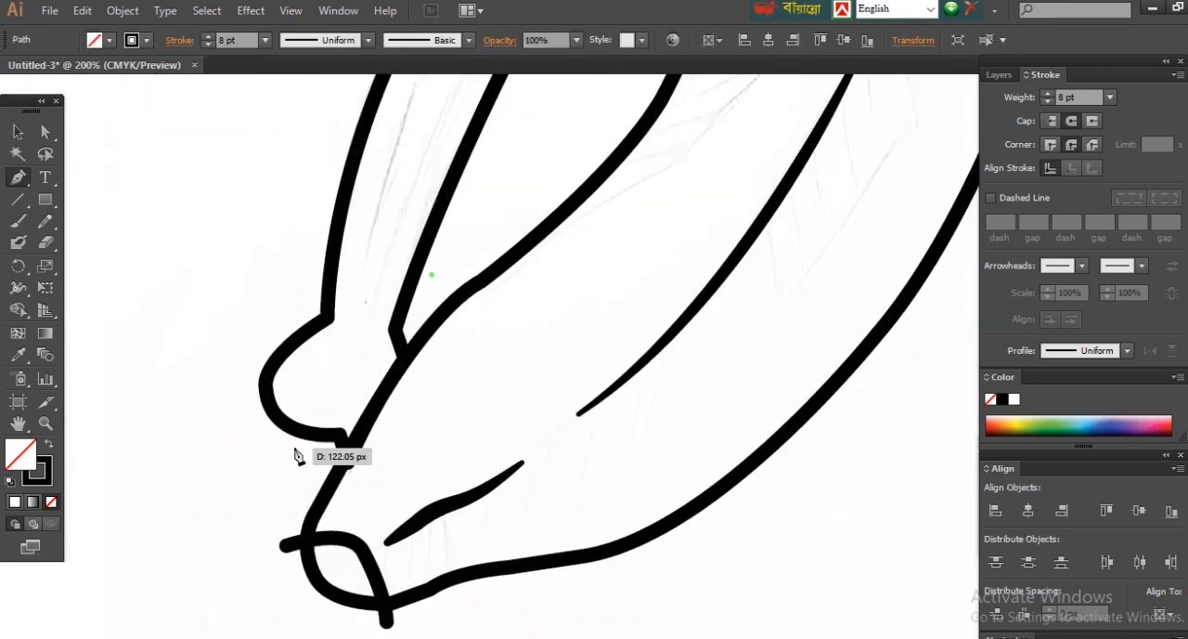
drag(263, 428, 138, 365)
key(ctrl+z)
key(ctrl+z)
Step: Draw a curved crease across the left front peel's rounded tip, overshooting its outline, and taper it with the Width tool
click(407, 230)
mouse_move(291, 449)
mouse_down()
mouse_move(157, 530)
mouse_move(137, 558)
mouse_up()
drag(18, 289, 82, 288)
drag(248, 410, 351, 470)
drag(538, 497, 515, 468)
click(17, 126)
click(228, 216)
Step: Trim the overshooting ends of the left front peel's tip crease and the centre peel's tip curve with the Shape Builder tool
key(ctrl+minus)
key(ctrl+minus)
key(ctrl+minus)
key(ctrl+minus)
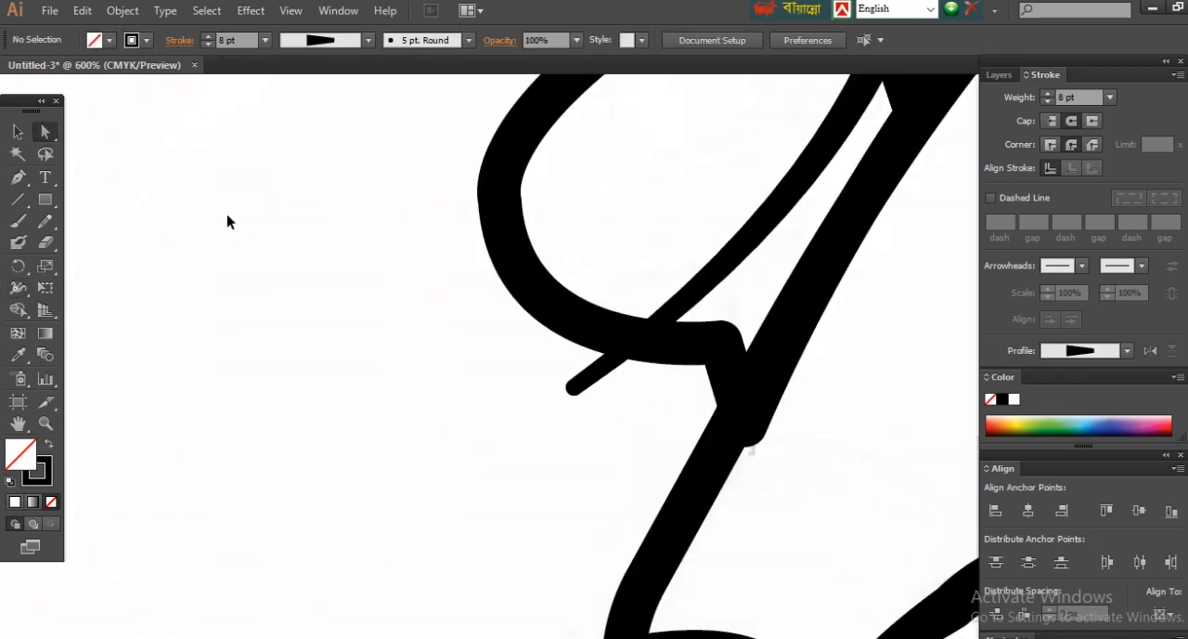
key(ctrl+0)
ctrl+click(794, 574)
drag(167, 155, 411, 406)
drag(353, 150, 714, 583)
click(18, 310)
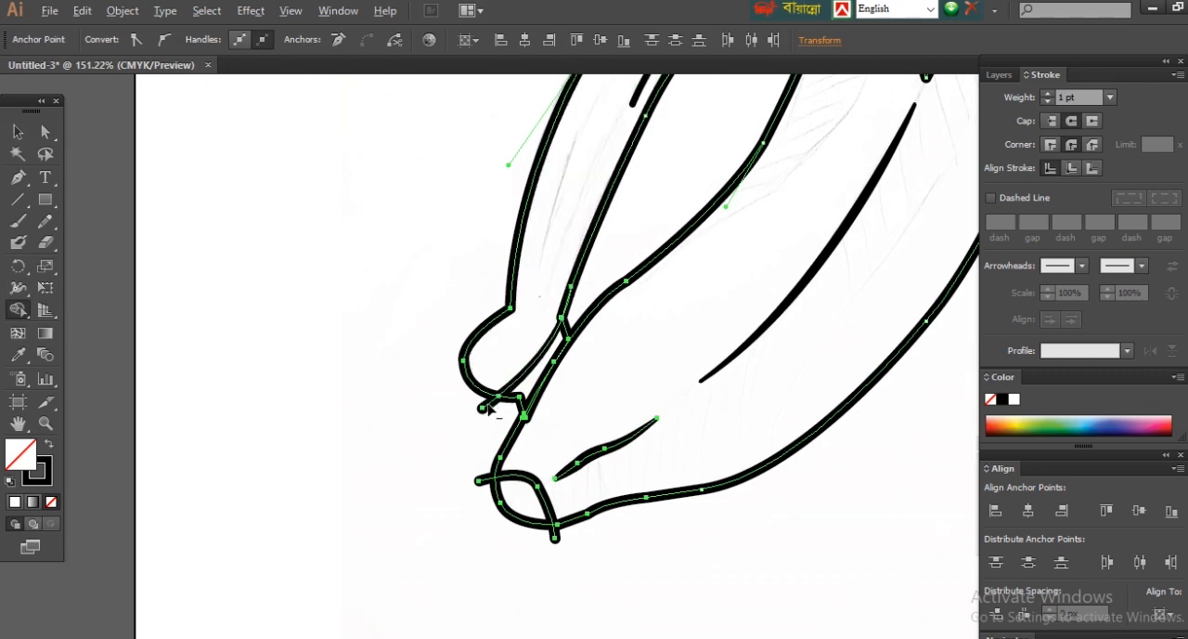
Step: Trim the overshooting fold line ends on the left back and left front peels with the Shape Builder tool
scroll(729, 290, up, 10)
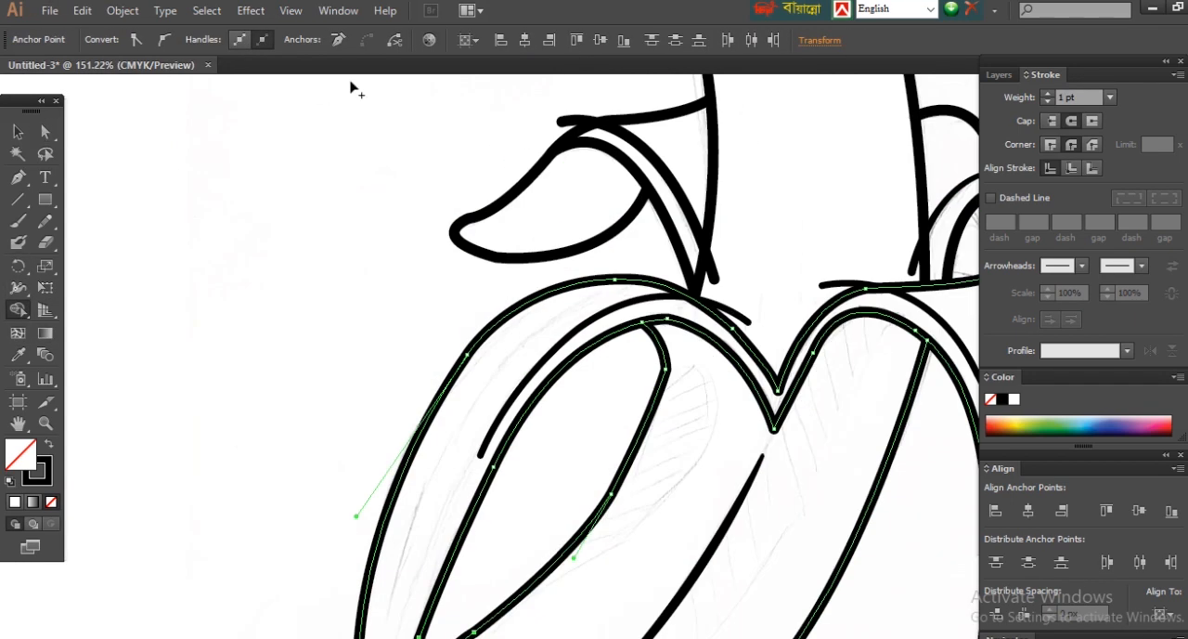
click(46, 133)
key(ctrl+a)
alt+click(732, 313)
alt+click(575, 121)
drag(799, 200, 576, 160)
Step: Trim the overshooting fold line ends on the right back and right front peels with the Shape Builder tool
click(44, 131)
mouse_move(561, 102)
mouse_down()
mouse_move(908, 340)
mouse_move(517, 70)
mouse_up()
key(ctrl+z)
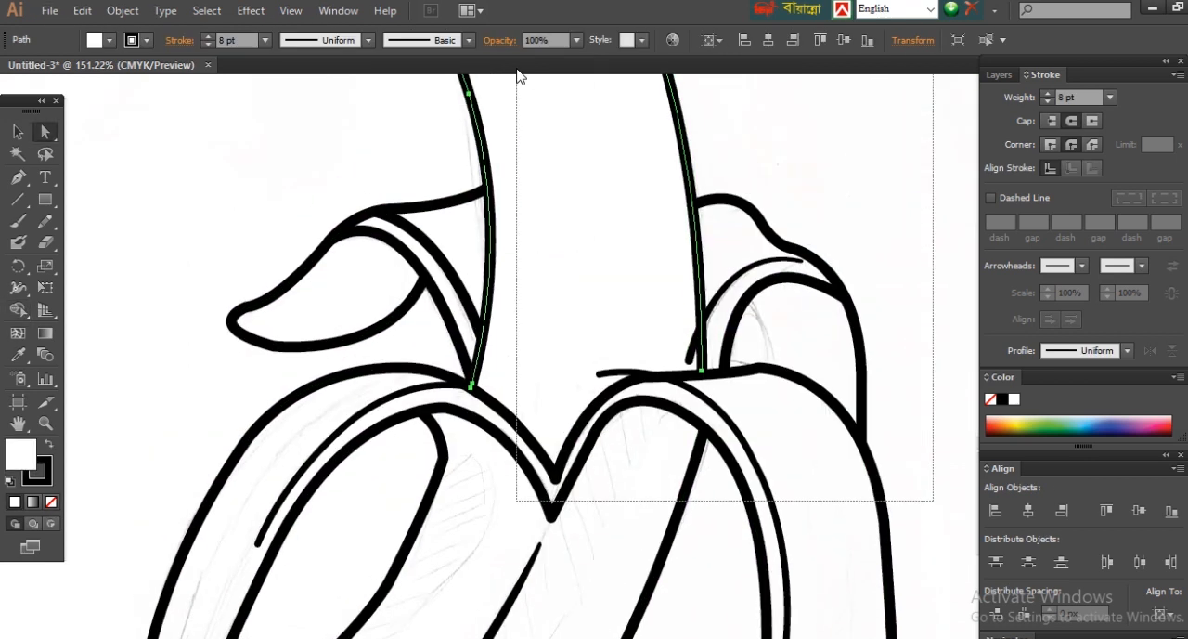
key(ctrl+0)
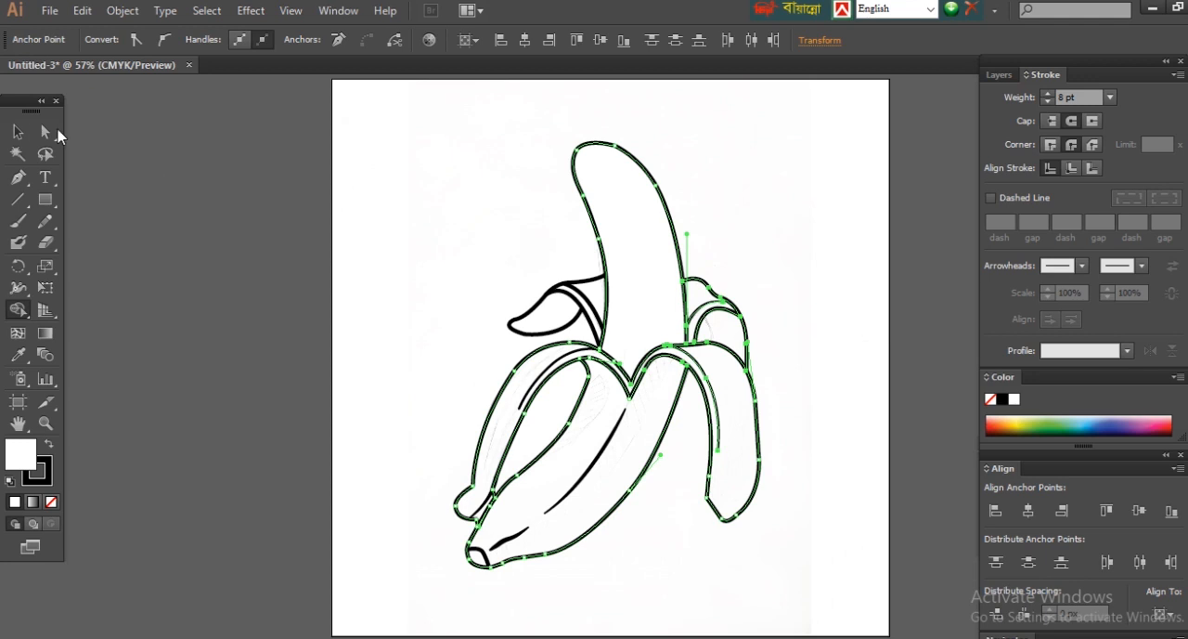
click(48, 134)
click(421, 138)
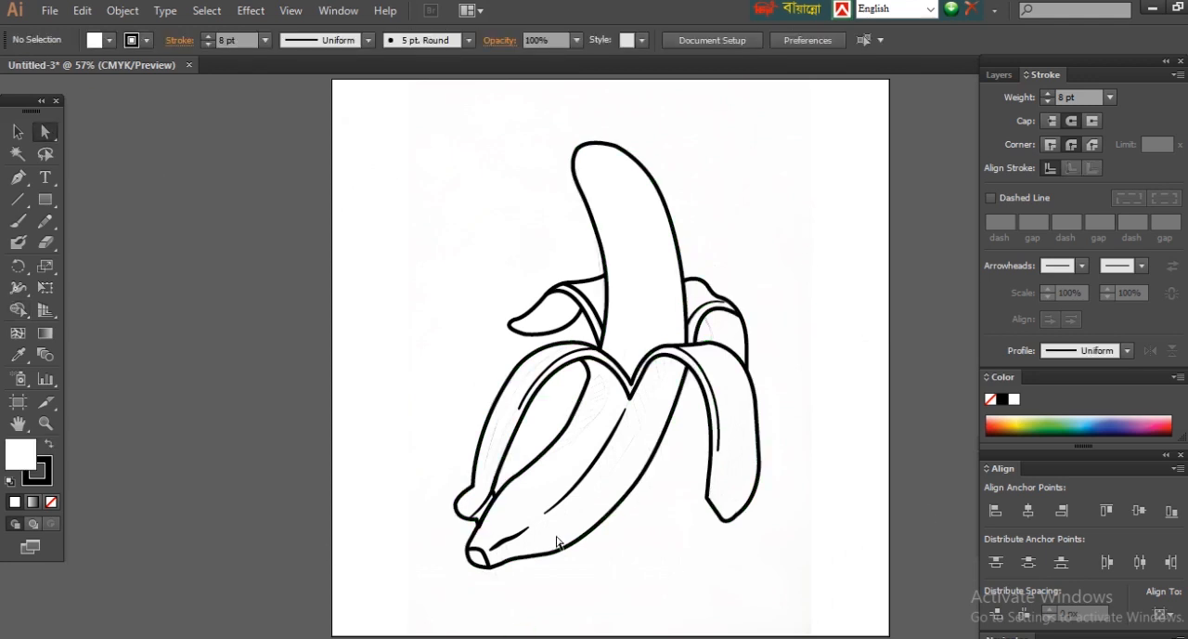
Step: Refine the curve across the centre peel's rounded tip by shifting its middle anchor slightly
drag(381, 457, 649, 606)
drag(370, 428, 369, 438)
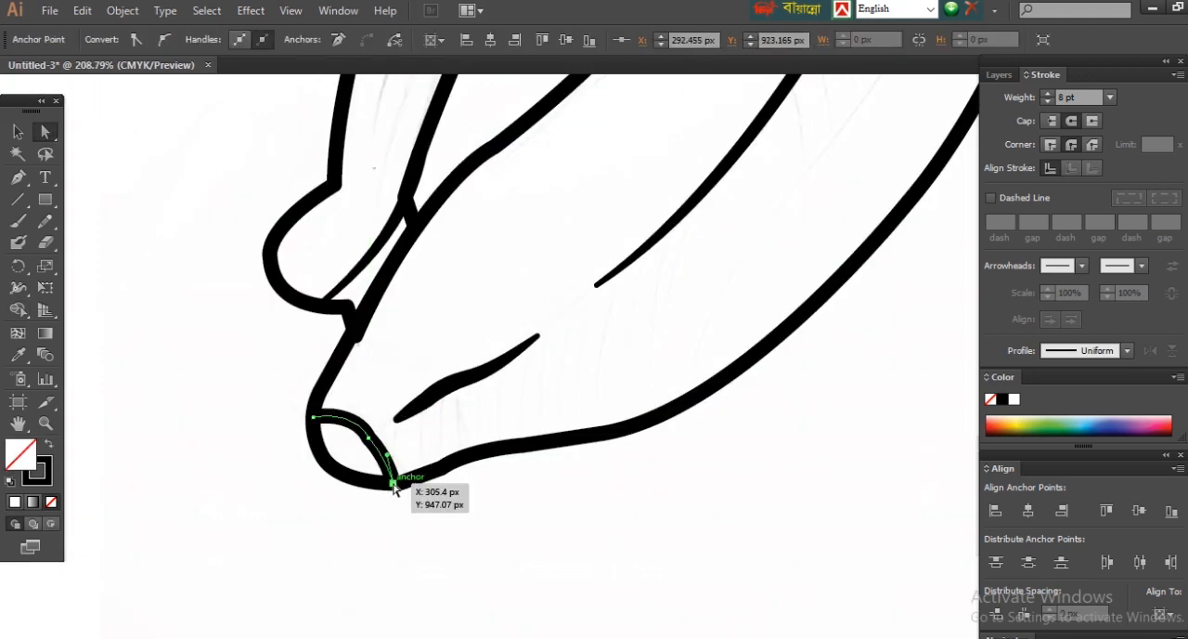
click(258, 382)
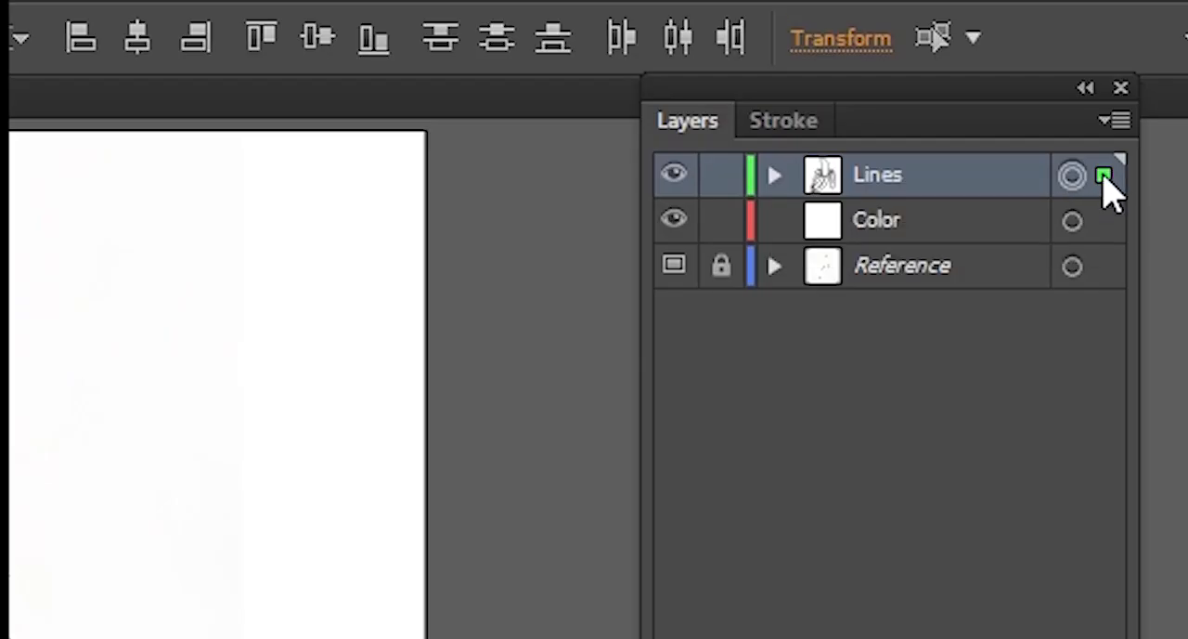
Step: Copy the whole line art from the Lines layer to the Color layer, and hide and lock the Lines layer
drag(1109, 222, 1104, 221)
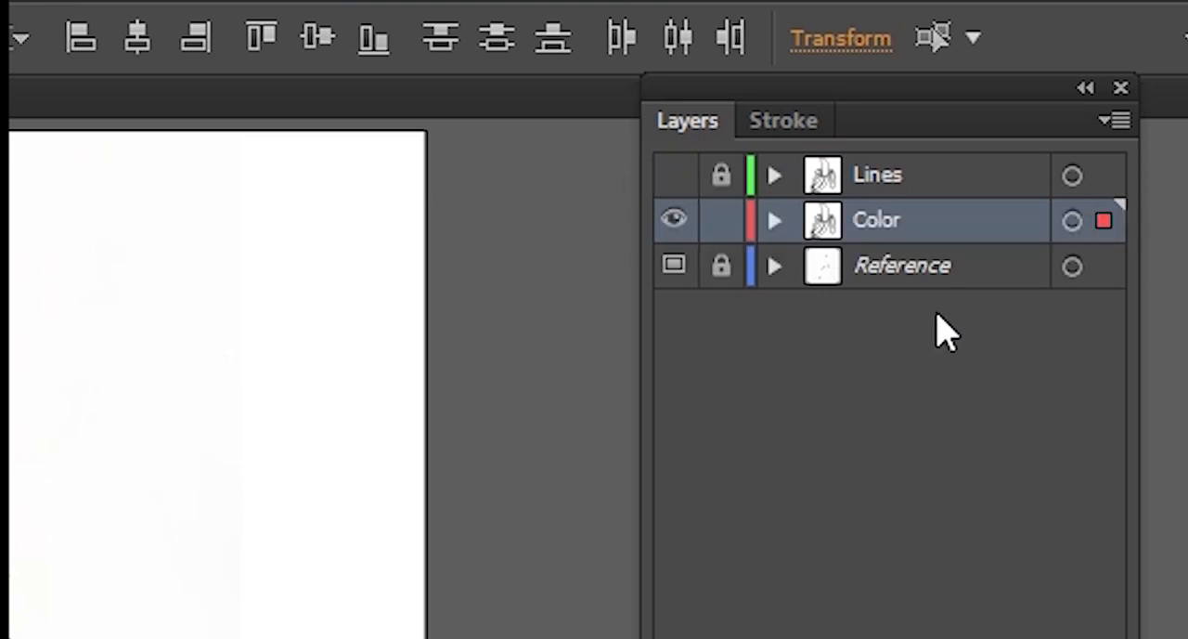
Step: Delete the long and short creases of the centre peel from the Color layer
click(46, 132)
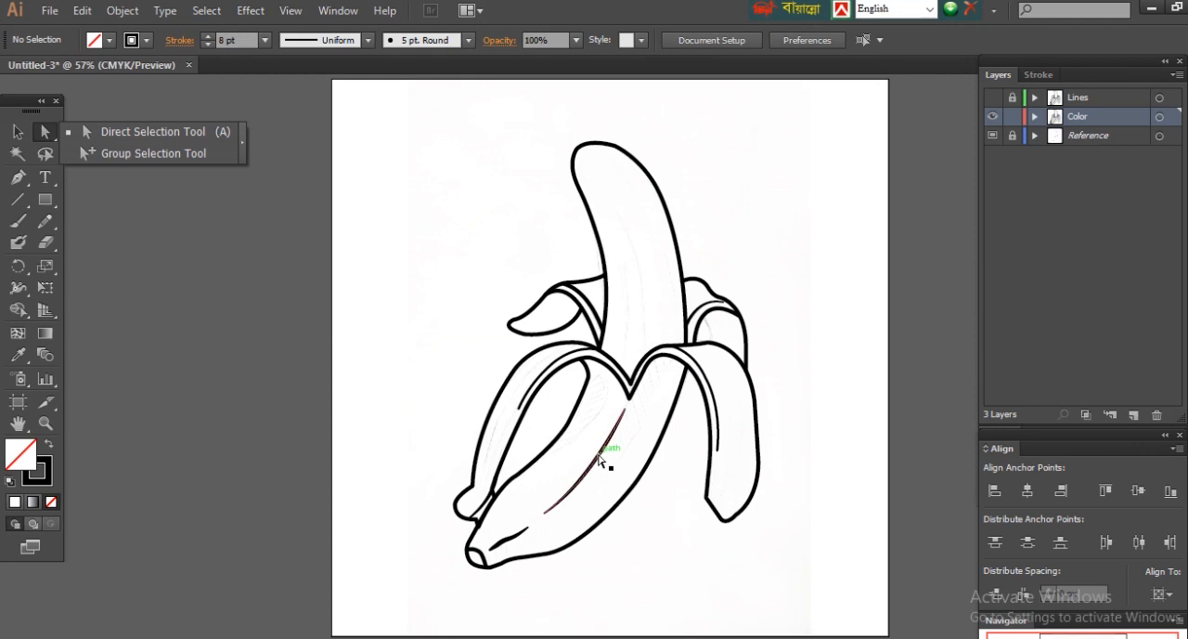
click(599, 454)
key(Delete)
click(509, 538)
key(Delete)
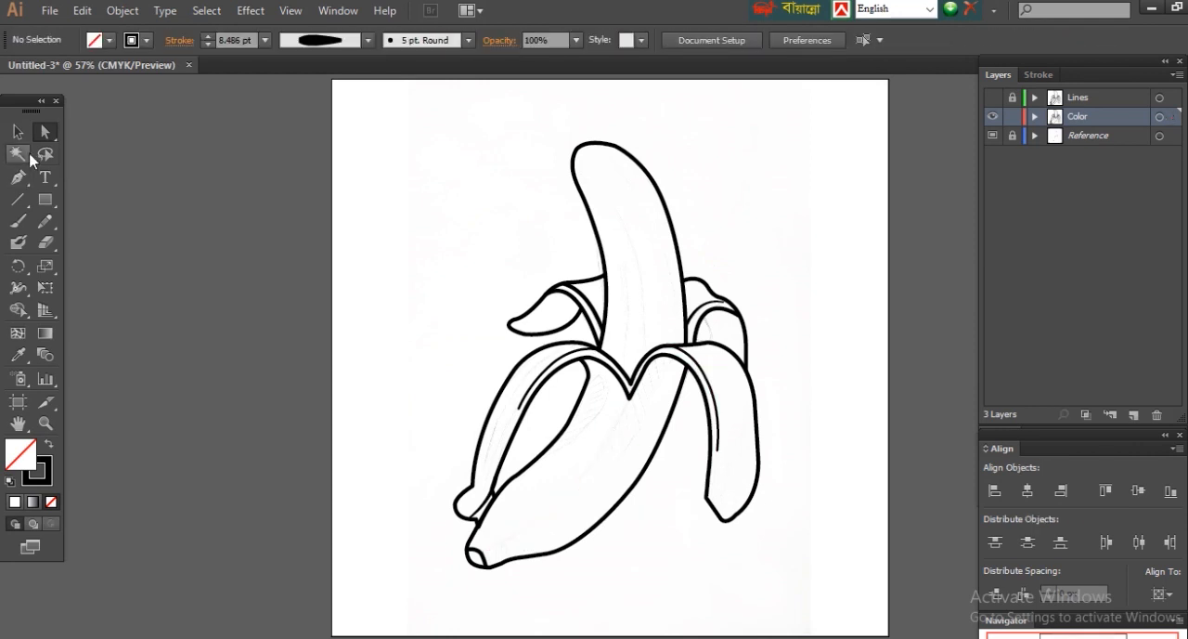
Step: Delete the inner fold lines of the front and back peels from the Color layer
click(690, 357)
key(Delete)
click(568, 357)
key(Delete)
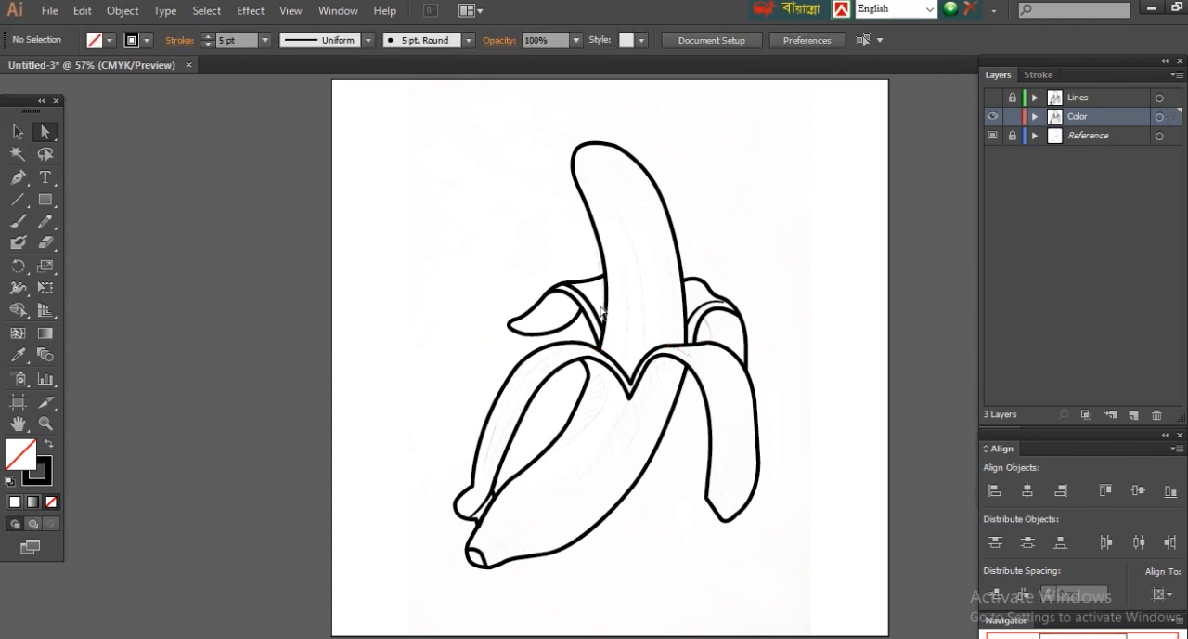
click(691, 315)
key(Delete)
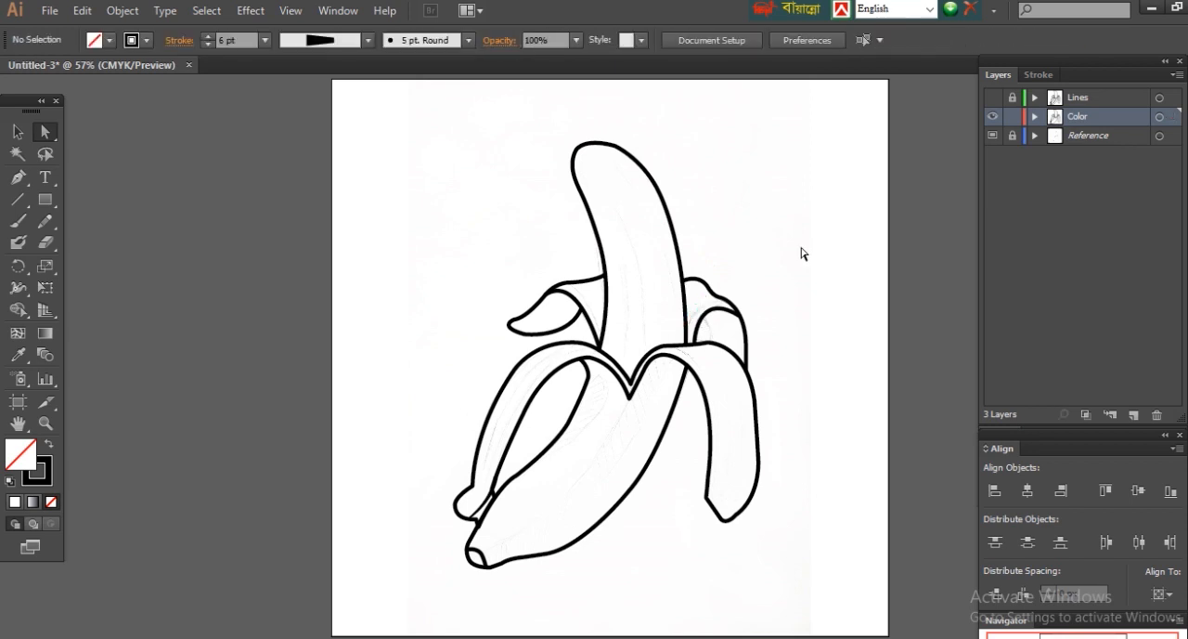
Step: Select all remaining paths on the Color layer and convert them to filled shapes with Outline Stroke
drag(386, 110, 822, 605)
click(123, 10)
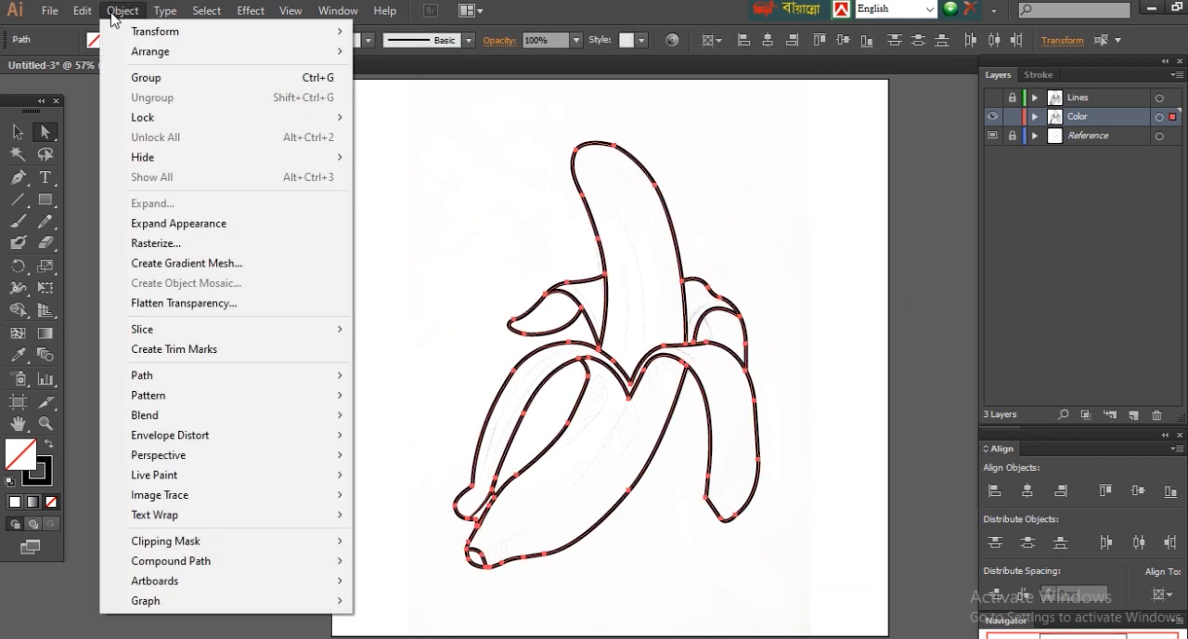
click(409, 426)
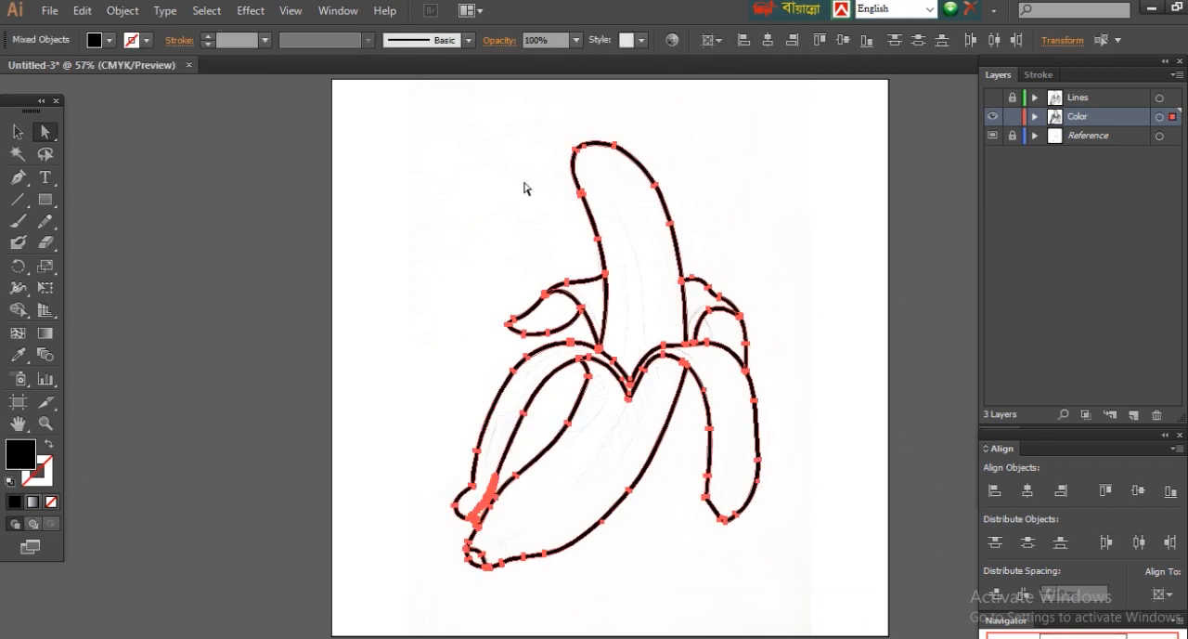
Step: Merge the outlined banana paths on the Color layer into one shape with Pathfinder Unite
click(338, 10)
click(397, 565)
drag(824, 145, 860, 122)
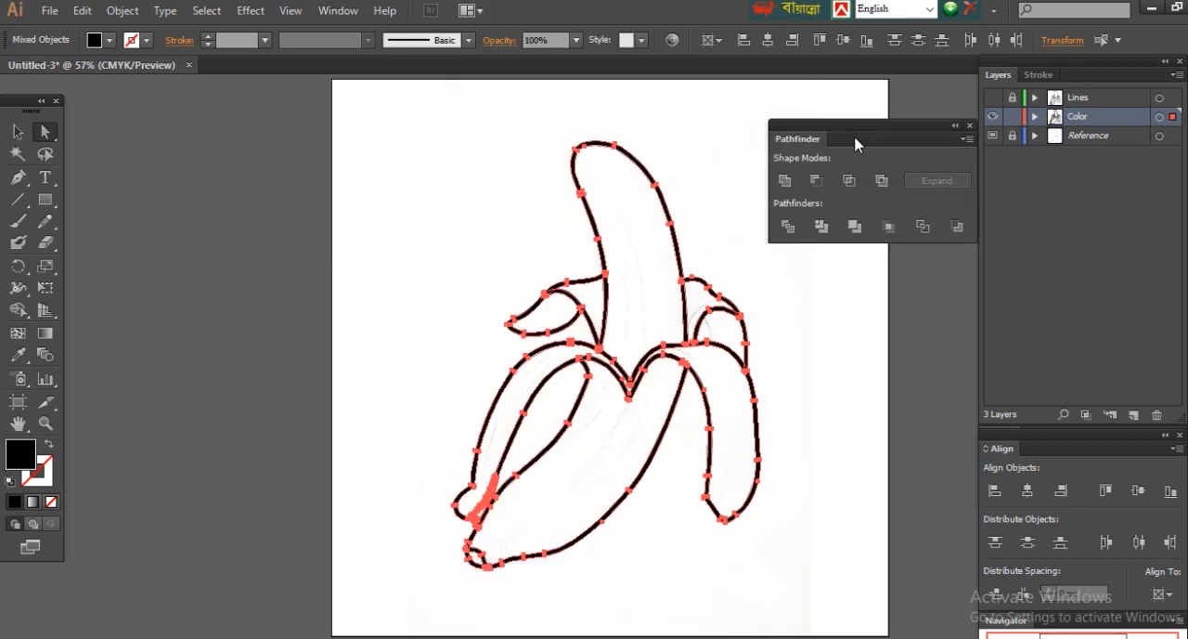
click(785, 181)
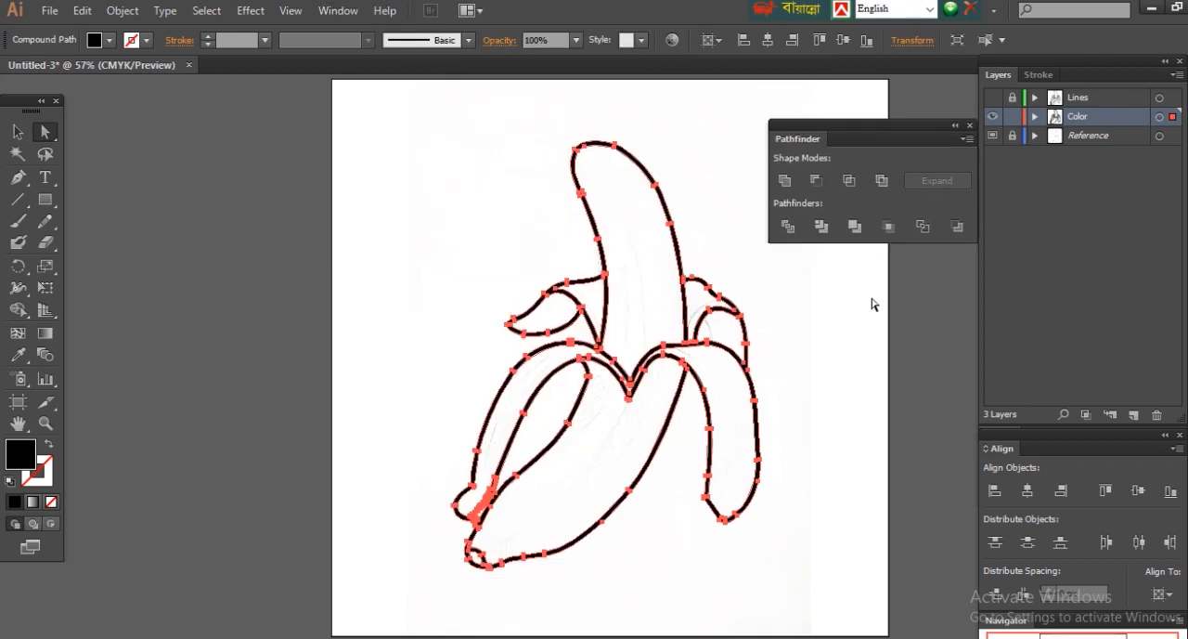
Step: Release the united compound path and delete the outer black silhouette, leaving the separate inner shapes
right_click(703, 285)
click(782, 394)
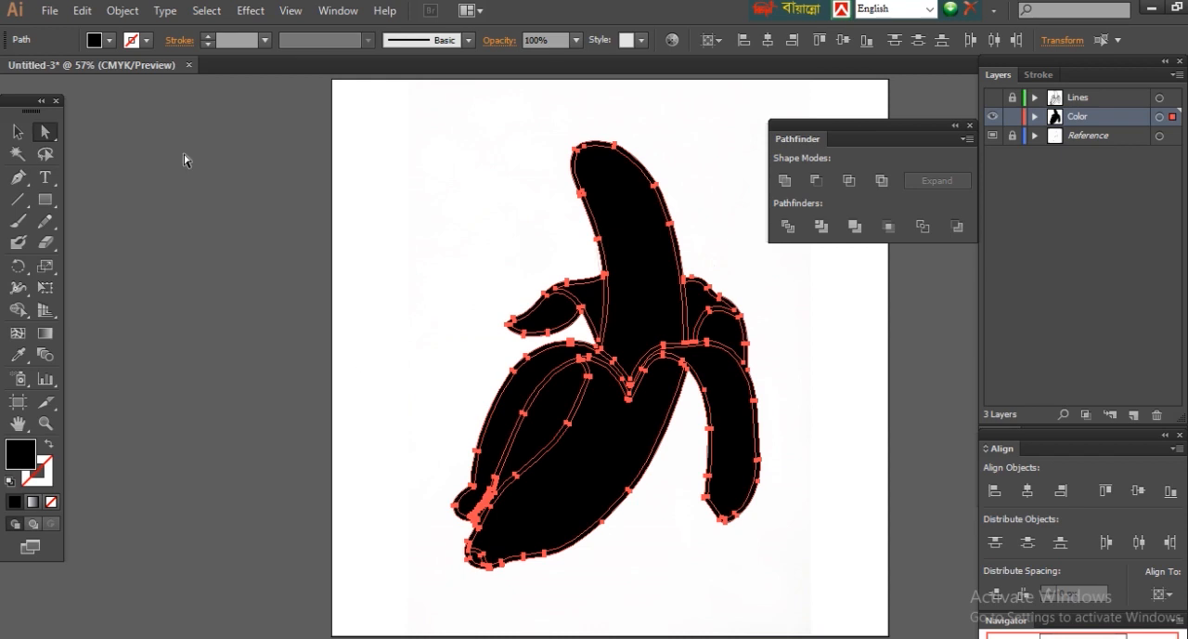
click(220, 166)
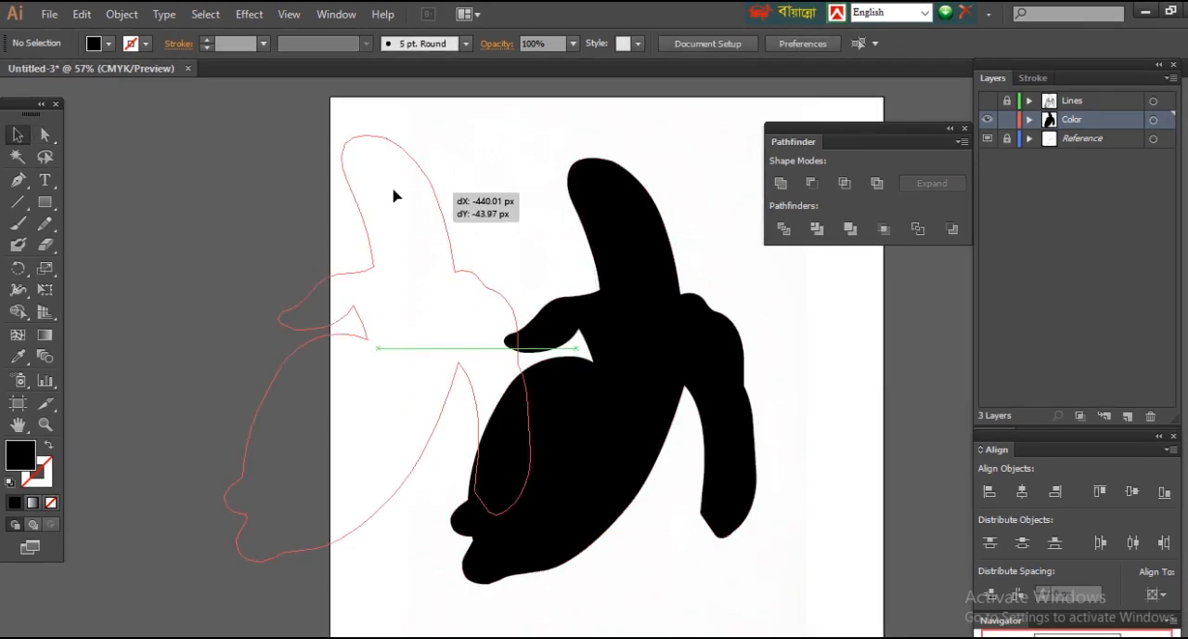
drag(671, 228, 378, 205)
key(Delete)
Step: Select all remaining shapes on the Color layer and fill them with a light grey swatch
drag(372, 135, 820, 609)
click(825, 409)
click(348, 15)
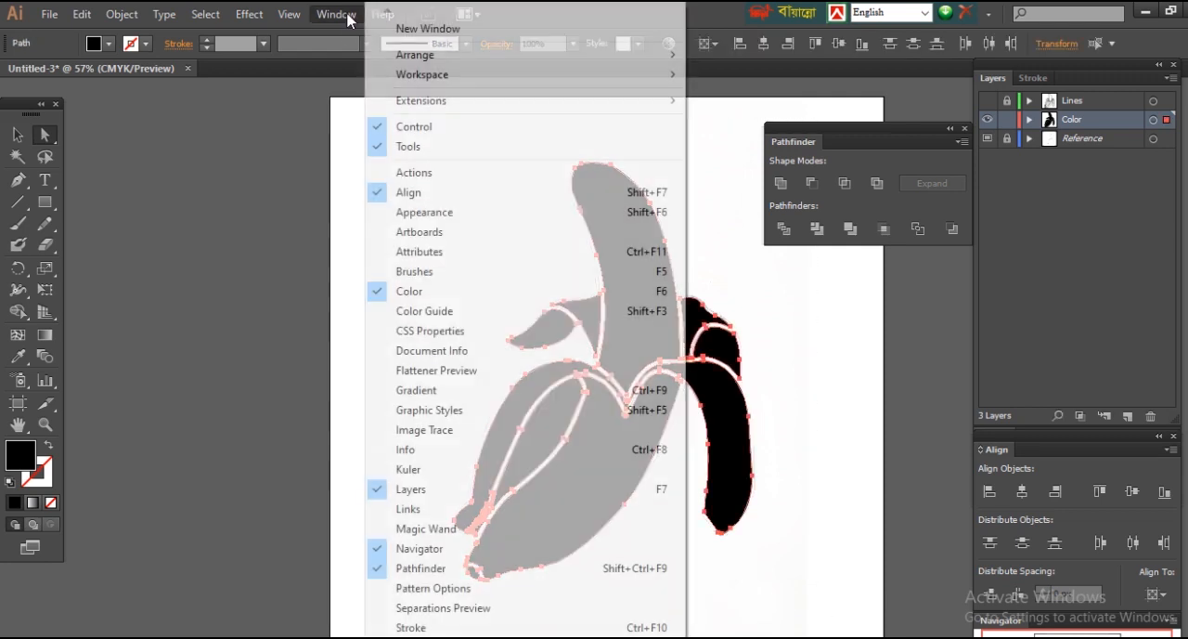
scroll(480, 485, down, 3)
click(424, 440)
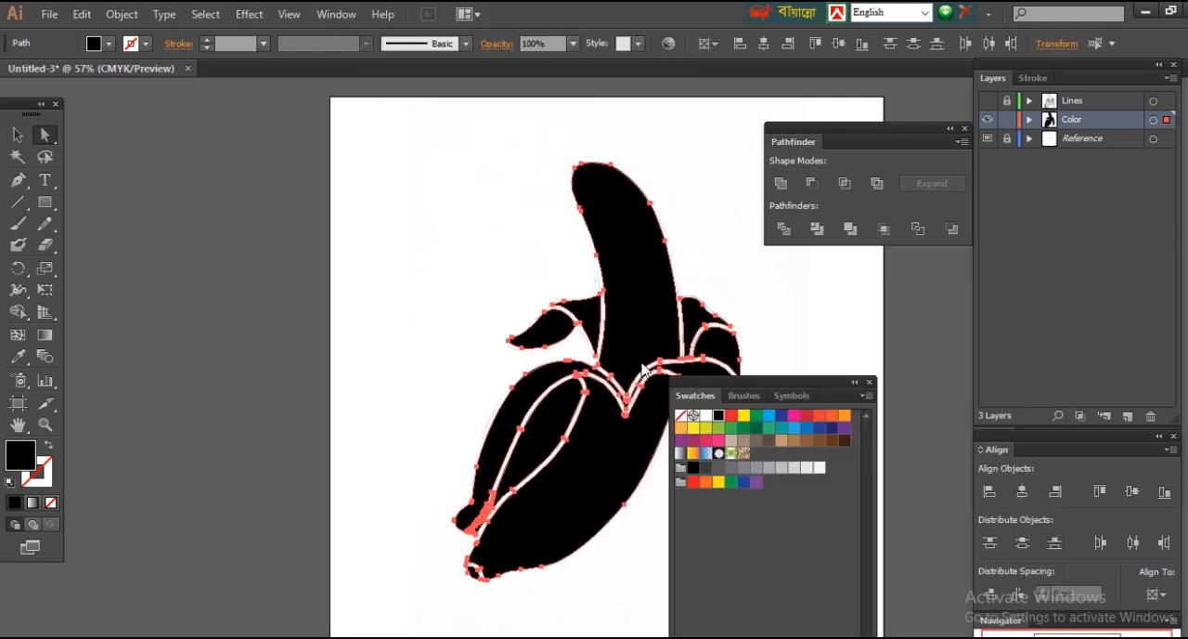
drag(694, 395, 89, 111)
click(100, 140)
click(152, 181)
click(88, 180)
click(176, 181)
click(417, 464)
drag(619, 297, 536, 268)
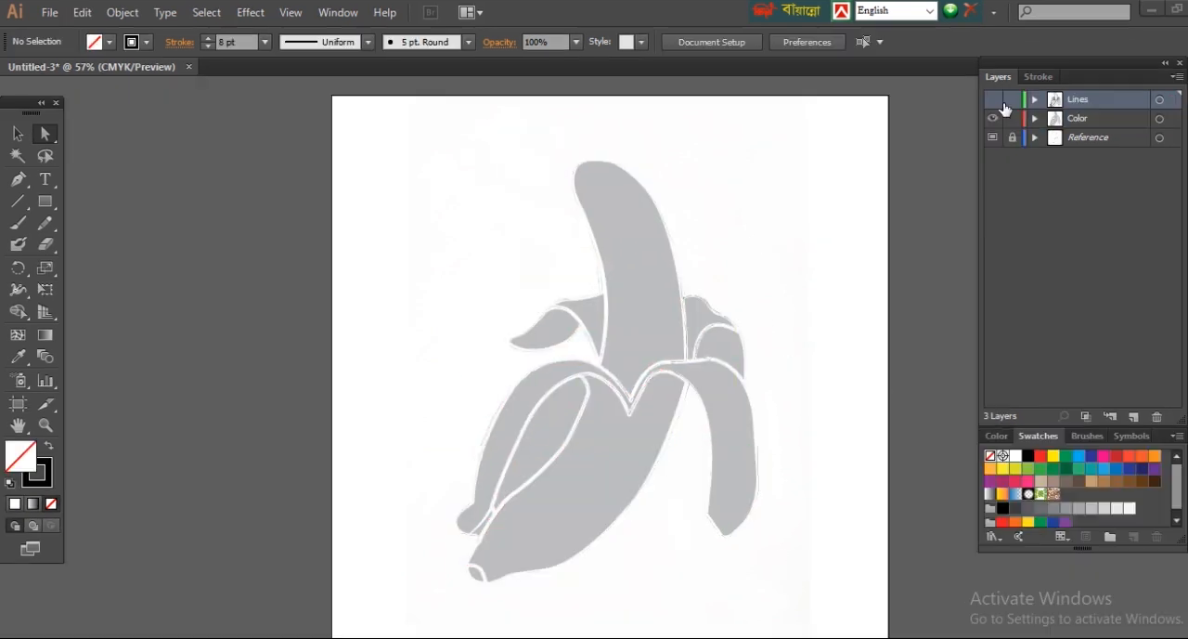
Step: Show the Lines layer above the grey shapes and check the Color layer by toggling its visibility
click(992, 100)
click(993, 119)
click(992, 119)
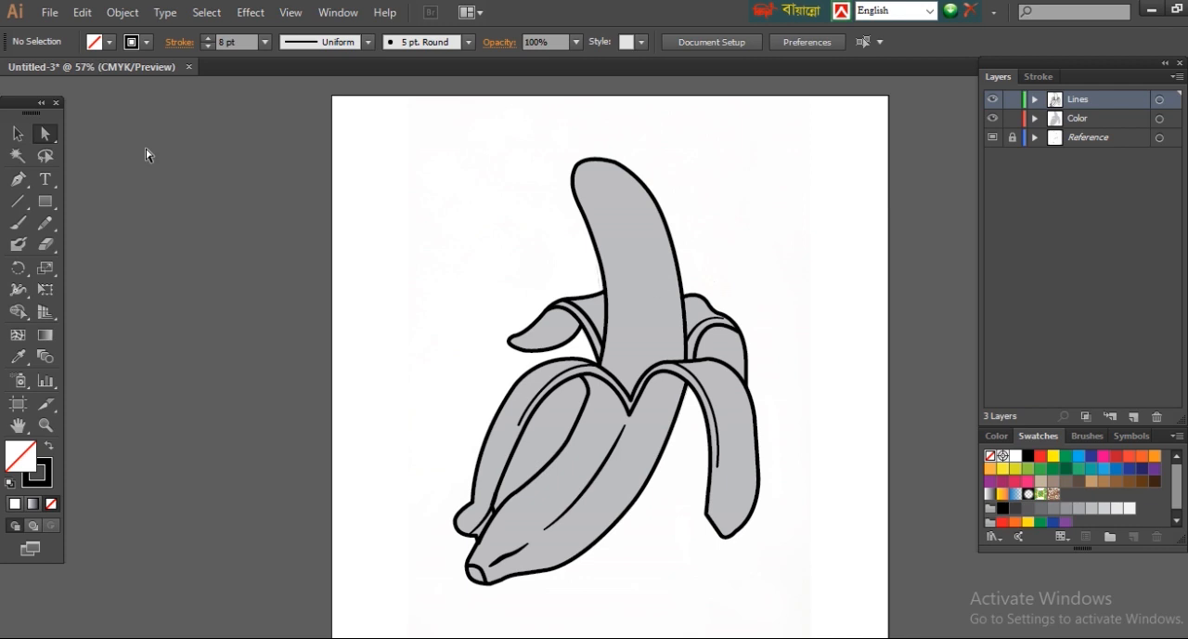
Step: Fill the front outer peel with a golden yellow, adjusting an orange-yellow swatch's hue towards yellow
click(619, 496)
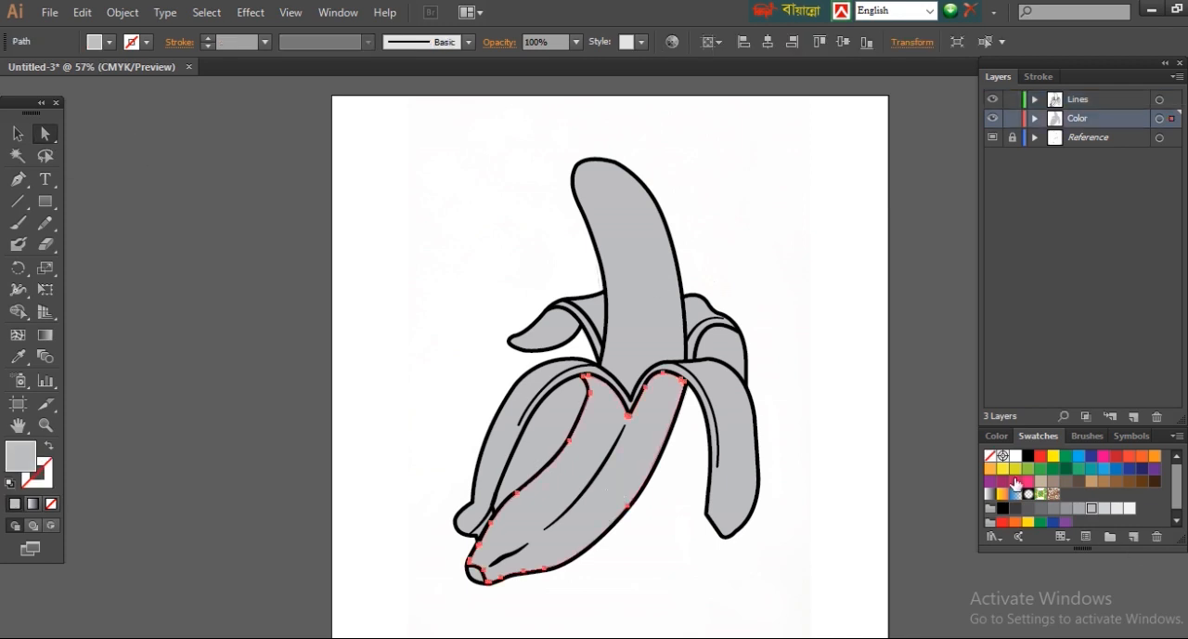
click(1154, 455)
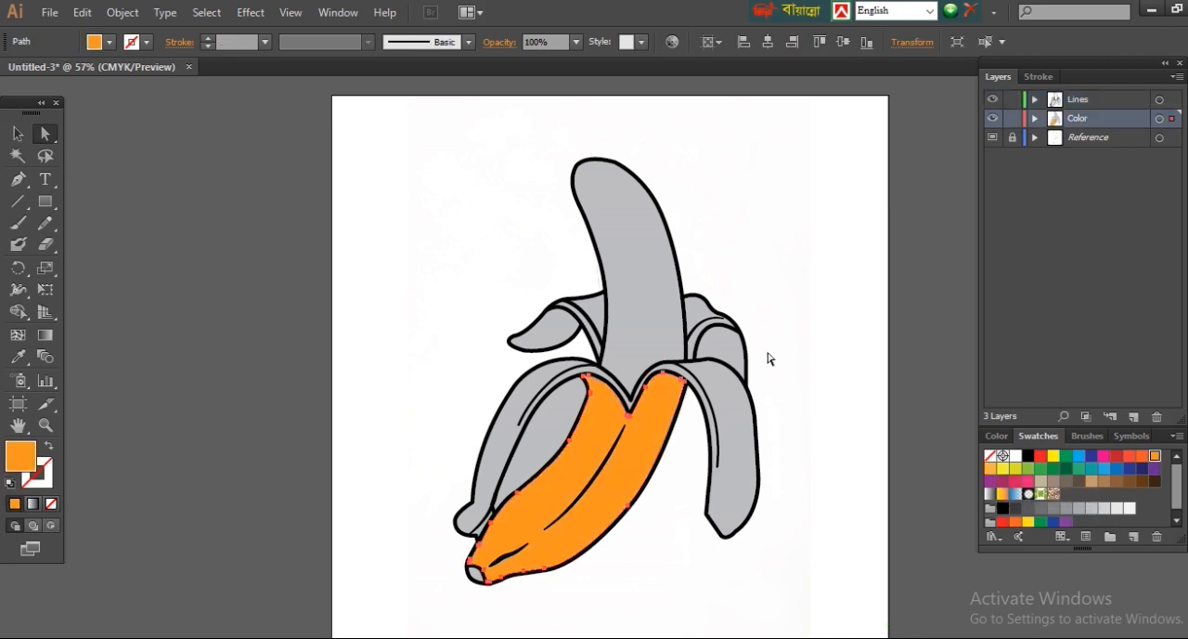
click(990, 471)
double_click(20, 456)
drag(973, 537, 974, 528)
key(Return)
click(847, 557)
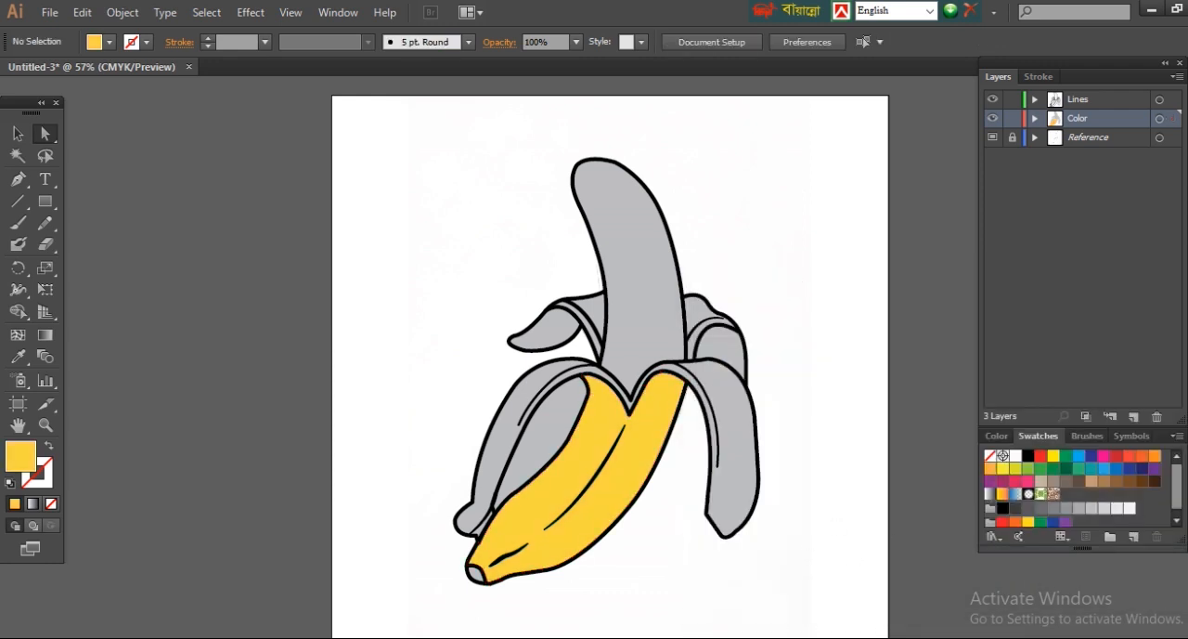
Step: Fill the banana fruit with a pale yellow (F6E495), lightened from the front peel's sampled colour
click(659, 298)
click(19, 357)
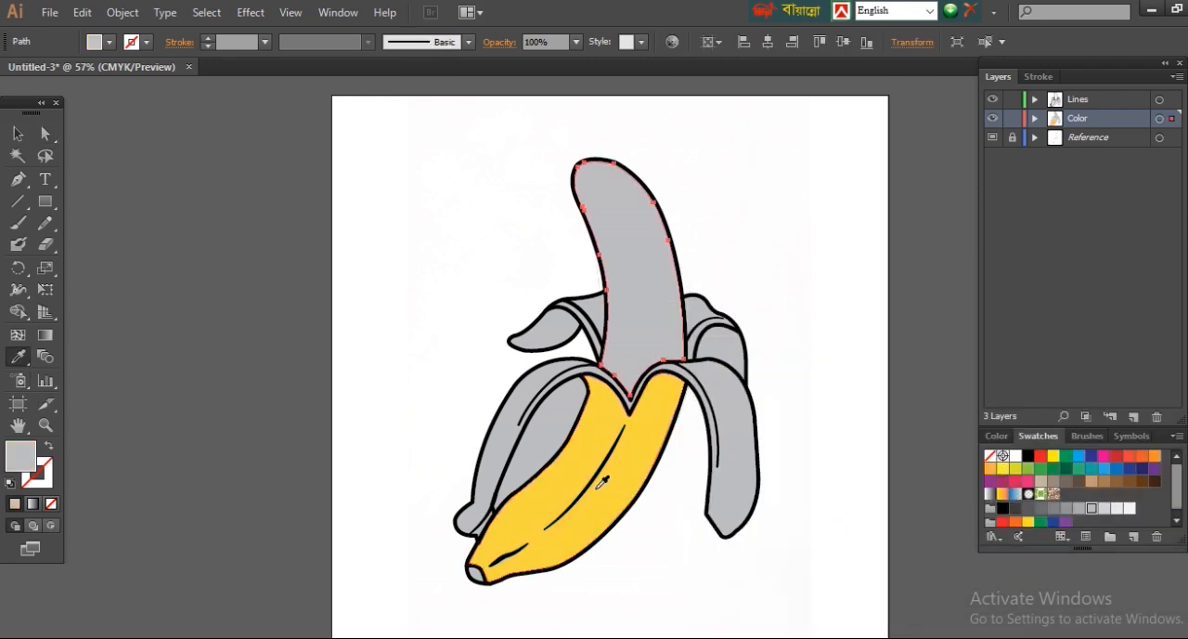
click(603, 475)
double_click(23, 455)
click(783, 333)
key(Return)
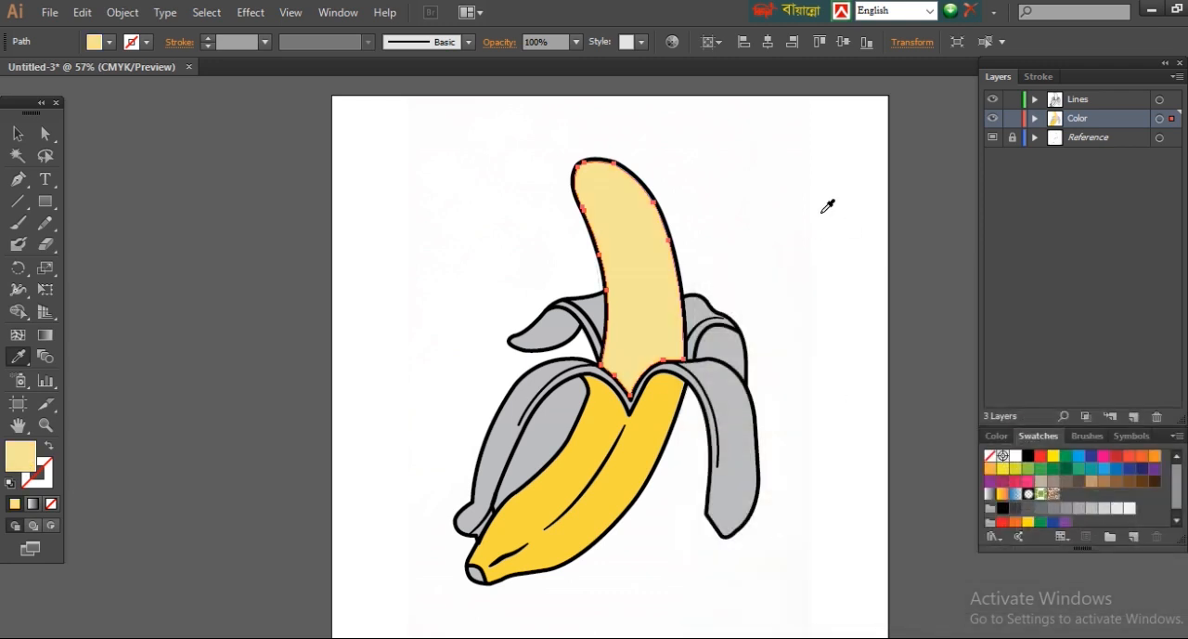
key(ctrl+shift+a)
Step: Apply the fruit's pale yellow to the inner sides of the front and back peels with the Eyedropper
click(741, 444)
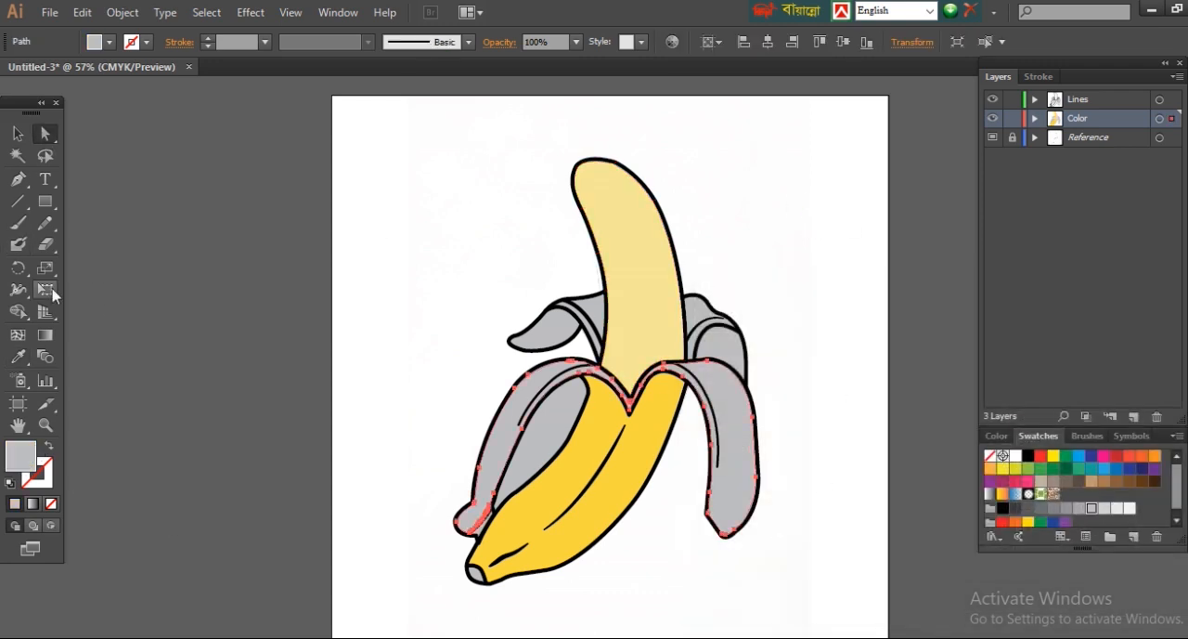
click(18, 357)
click(647, 328)
ctrl+click(595, 312)
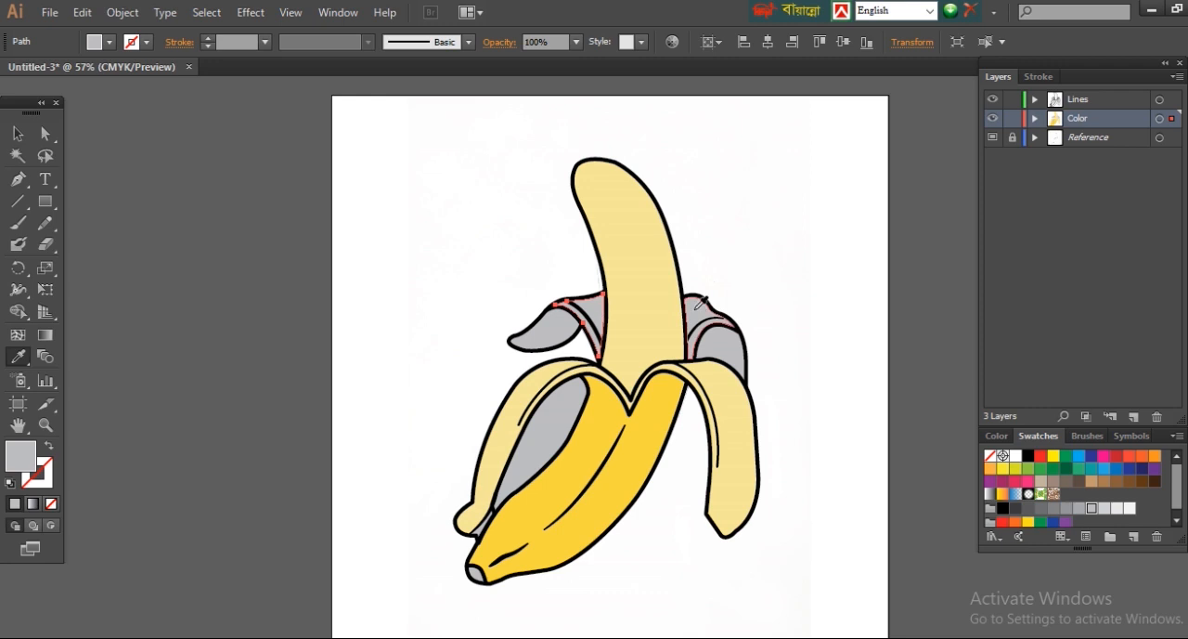
ctrl+shift+click(703, 320)
click(646, 238)
Step: Apply the front peel's golden yellow to the outer sides of both back peels
click(44, 134)
click(558, 332)
shift+click(724, 351)
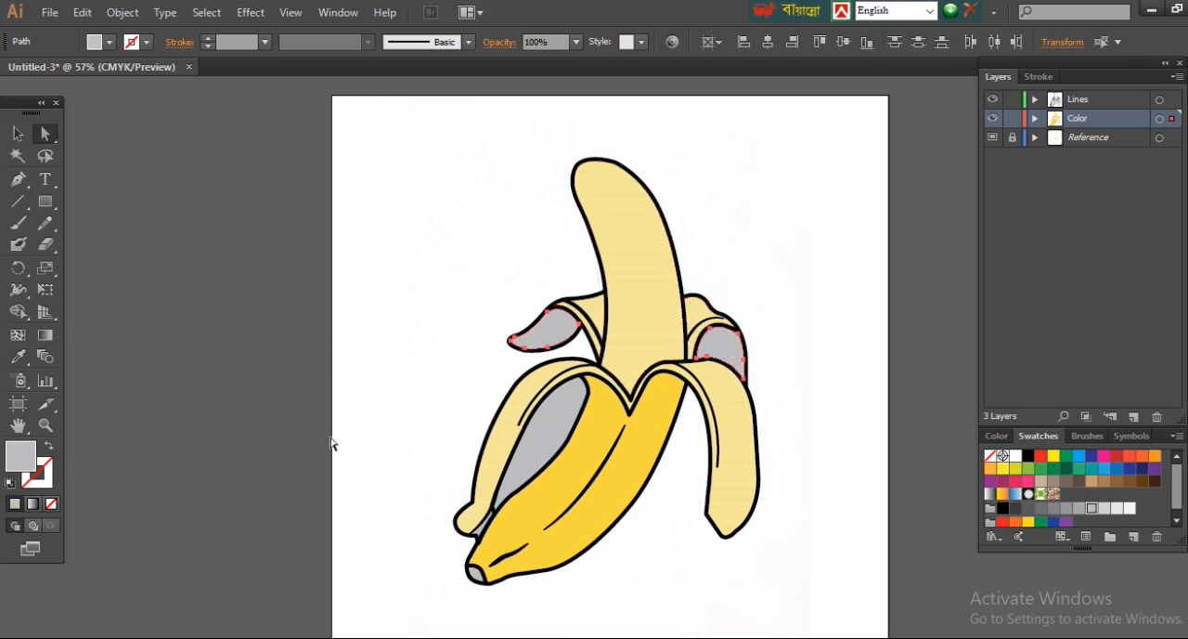
click(19, 357)
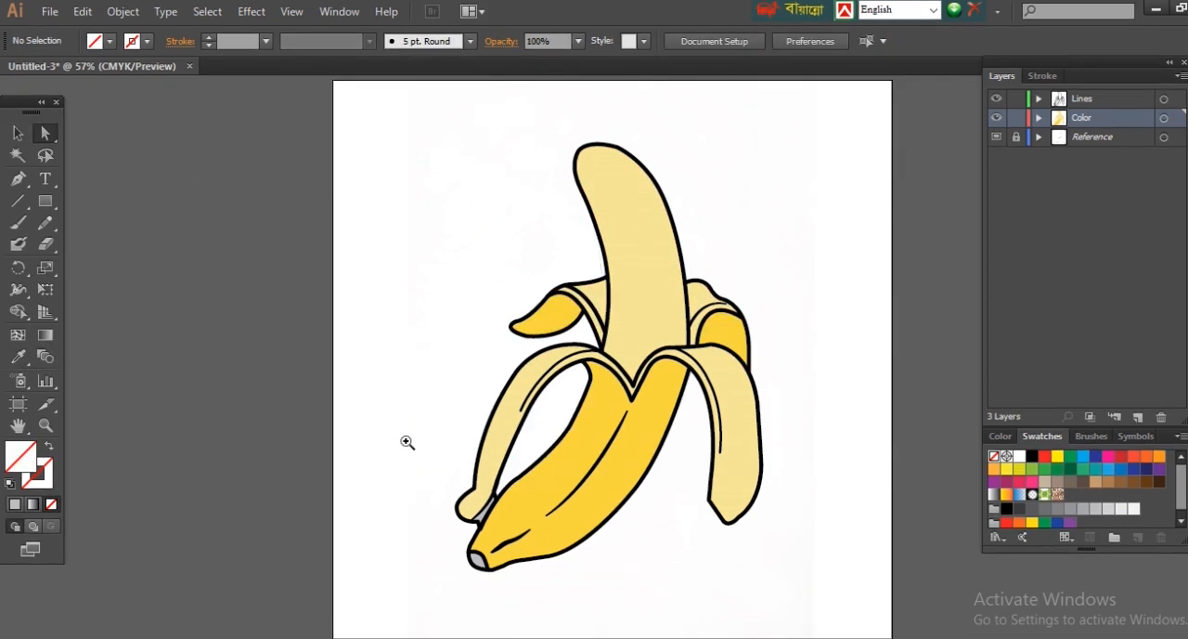
ctrl+click(523, 485)
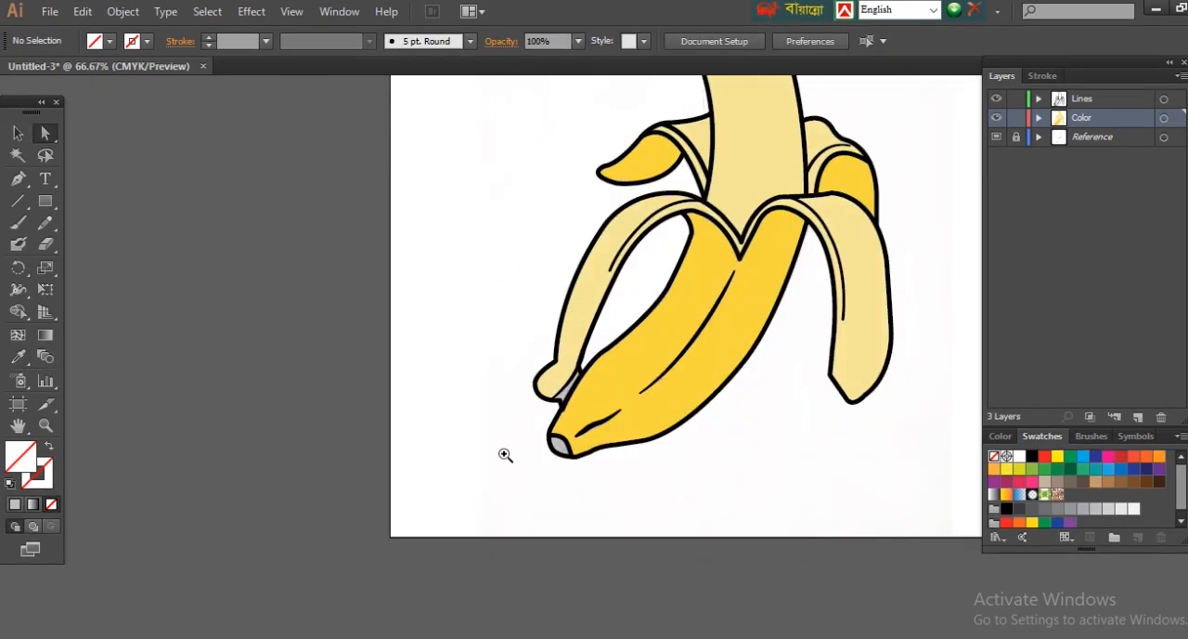
Step: Fill the small end cap at the banana's lower tip with brown (A56A02)
ctrl+click(666, 417)
click(453, 412)
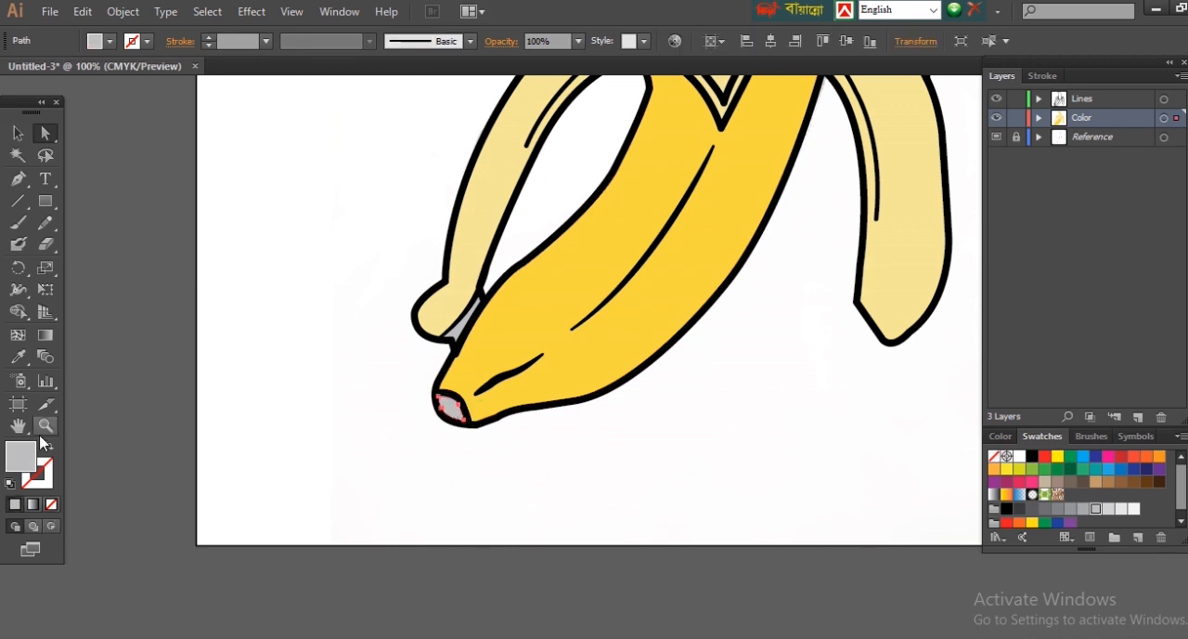
double_click(22, 459)
click(961, 546)
click(931, 406)
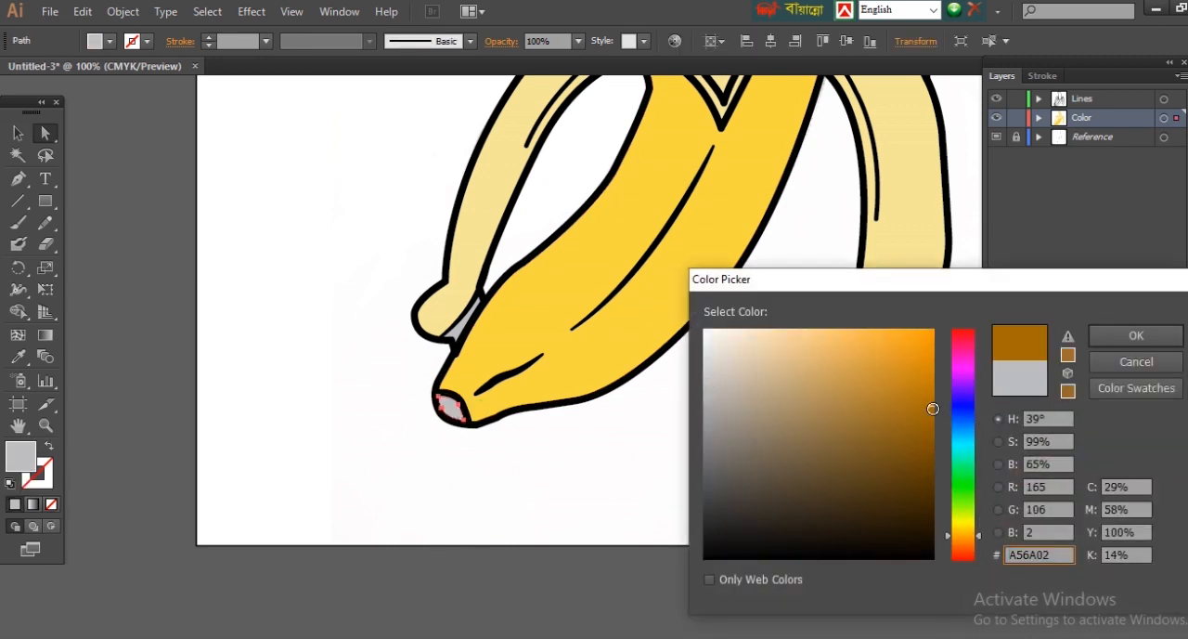
click(1135, 336)
click(753, 402)
Step: Fill the small grey sliver beside the folded peel's lower end with a darker, more orange shade of the peel's golden yellow
click(458, 335)
click(540, 450)
drag(368, 234, 551, 402)
click(580, 404)
click(525, 615)
double_click(20, 456)
click(897, 348)
click(978, 531)
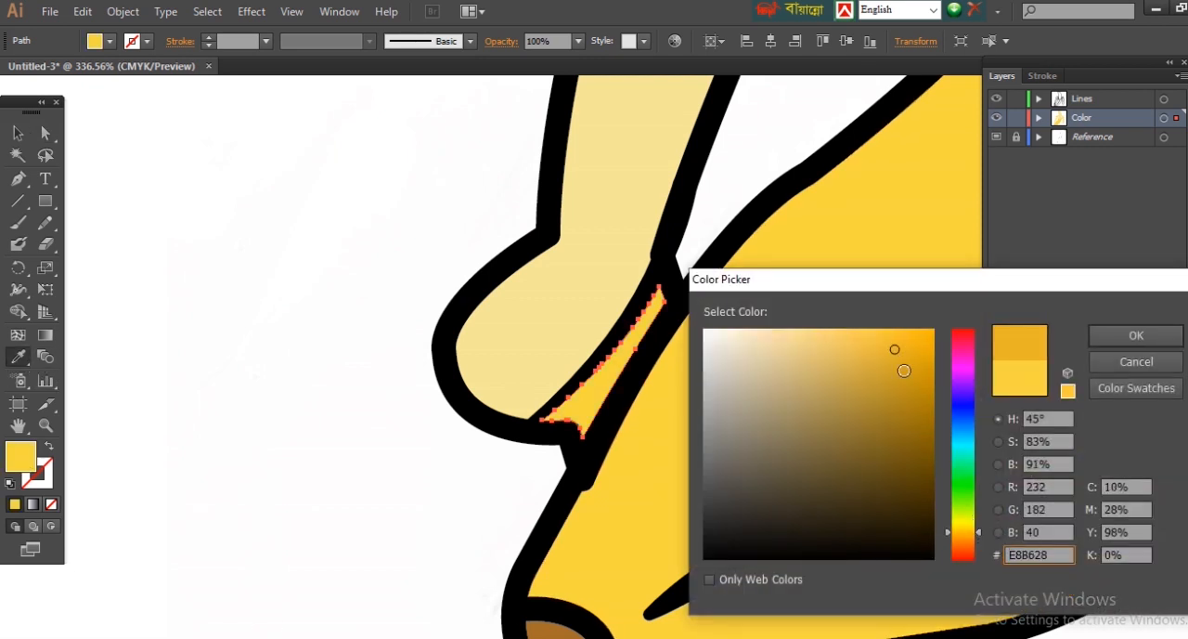
key(Return)
double_click(21, 456)
click(977, 536)
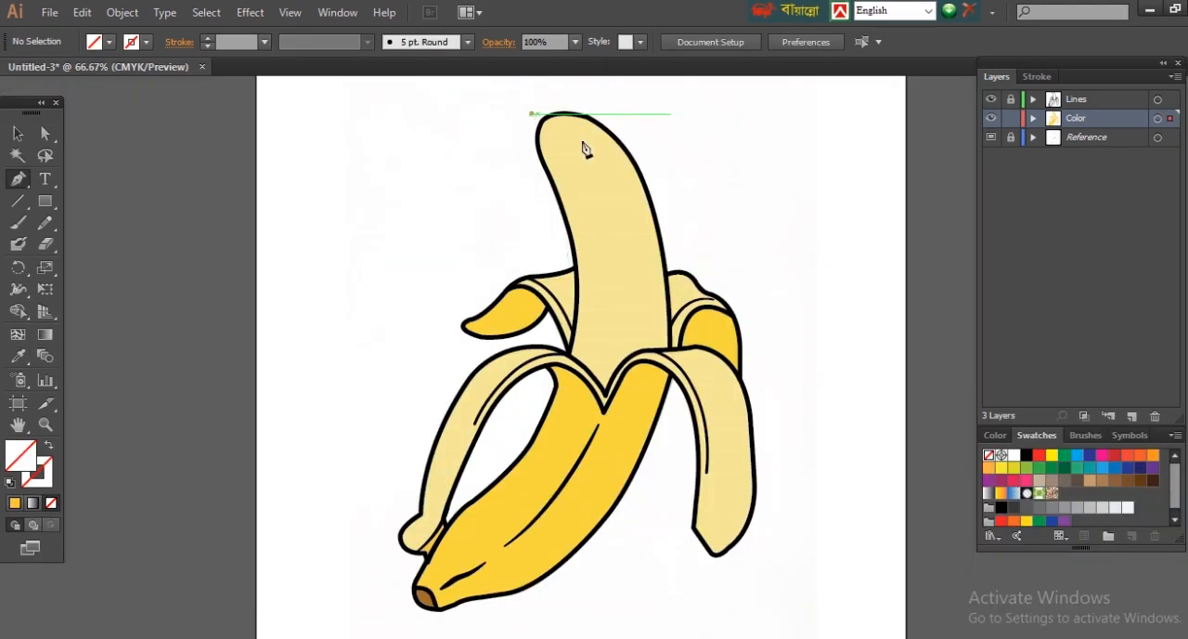
Step: Draw a closed Pen shape over the fruit's left side, its inner edge curving from the tip to the peel's V-notch
click(531, 113)
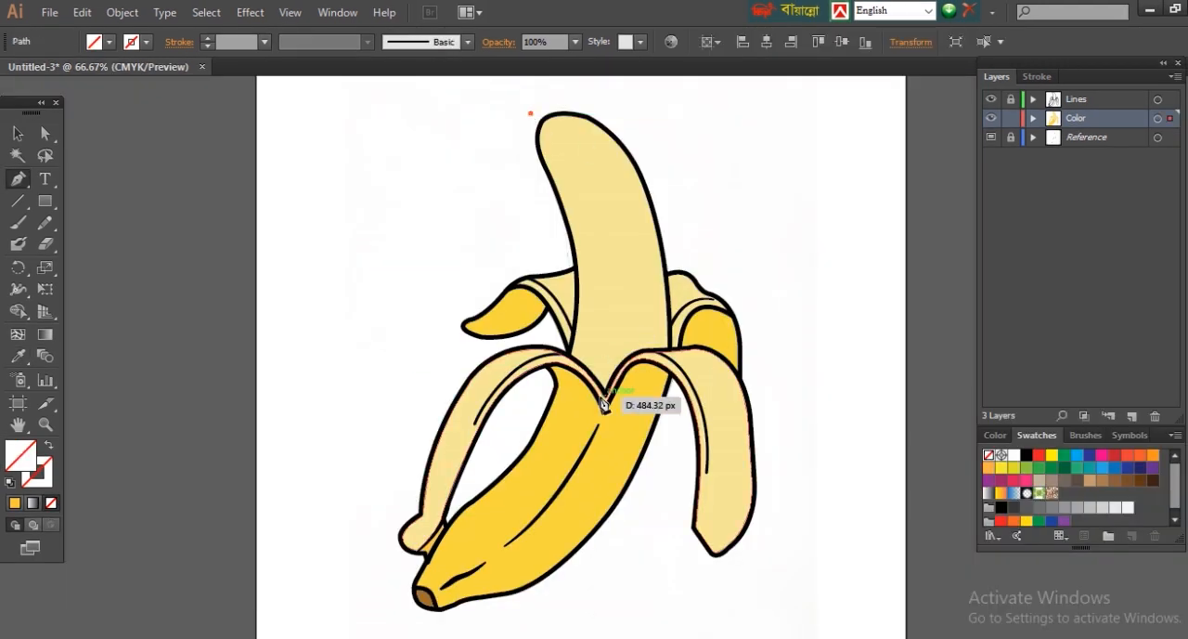
drag(610, 418, 584, 500)
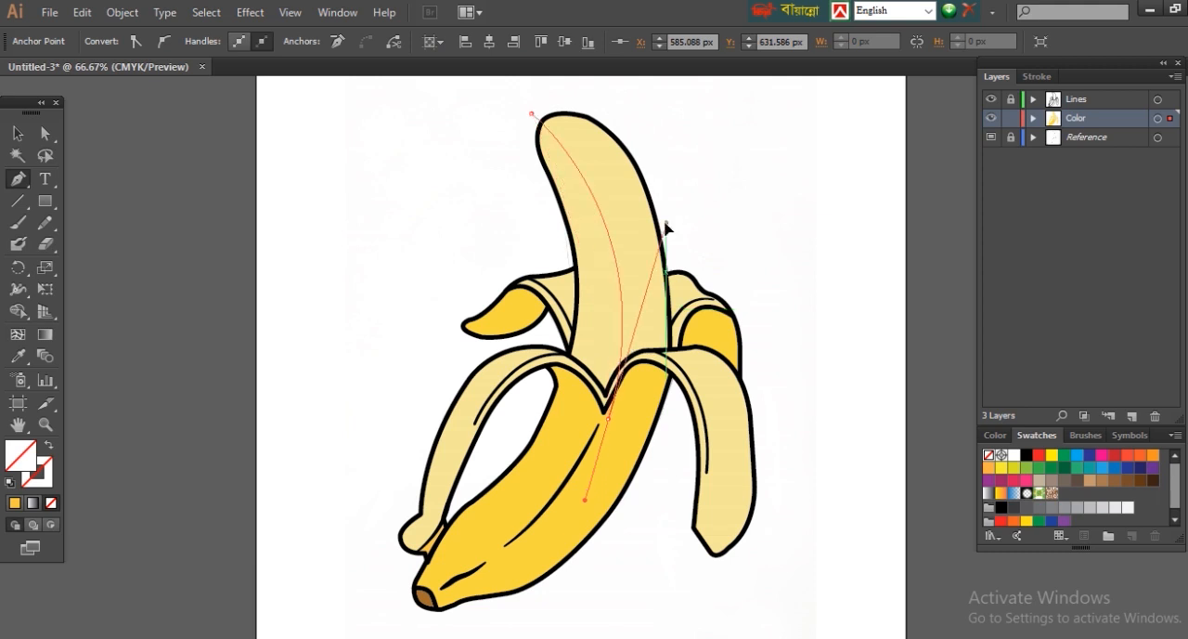
click(531, 389)
click(499, 221)
click(531, 113)
Step: Fill the new shape over the fruit with a lighter version of the fruit's pale yellow
click(17, 356)
click(601, 272)
double_click(21, 456)
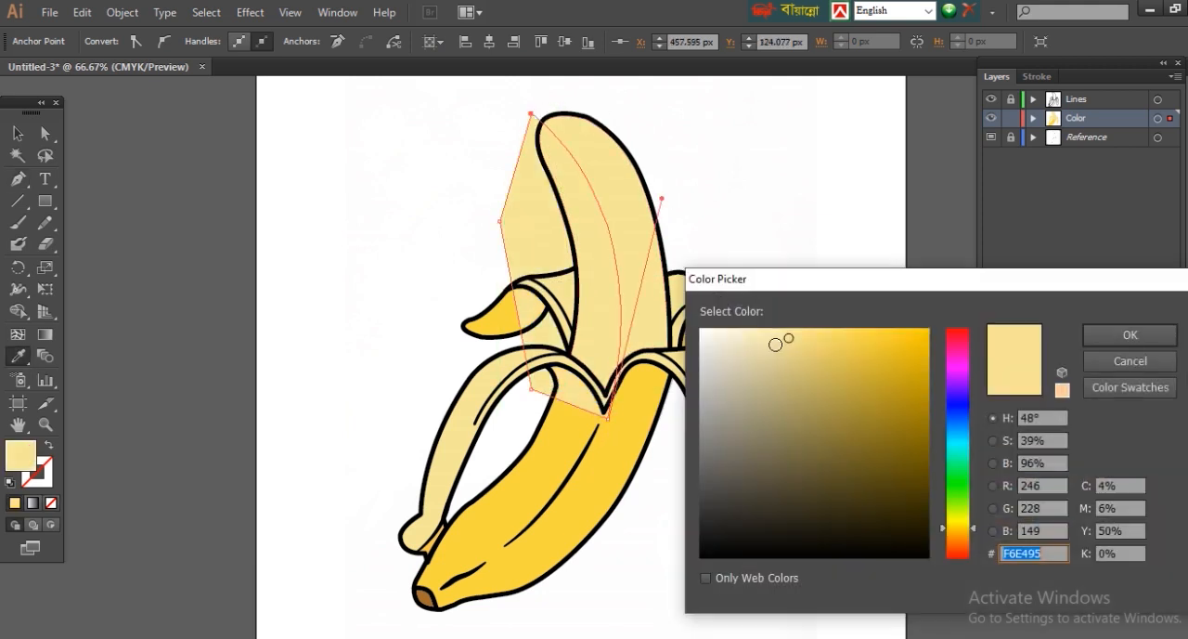
click(777, 325)
key(Return)
Step: Trim the highlight to the fruit's outline with the Shape Builder tool
click(589, 110)
click(589, 119)
shift+click(539, 158)
click(17, 311)
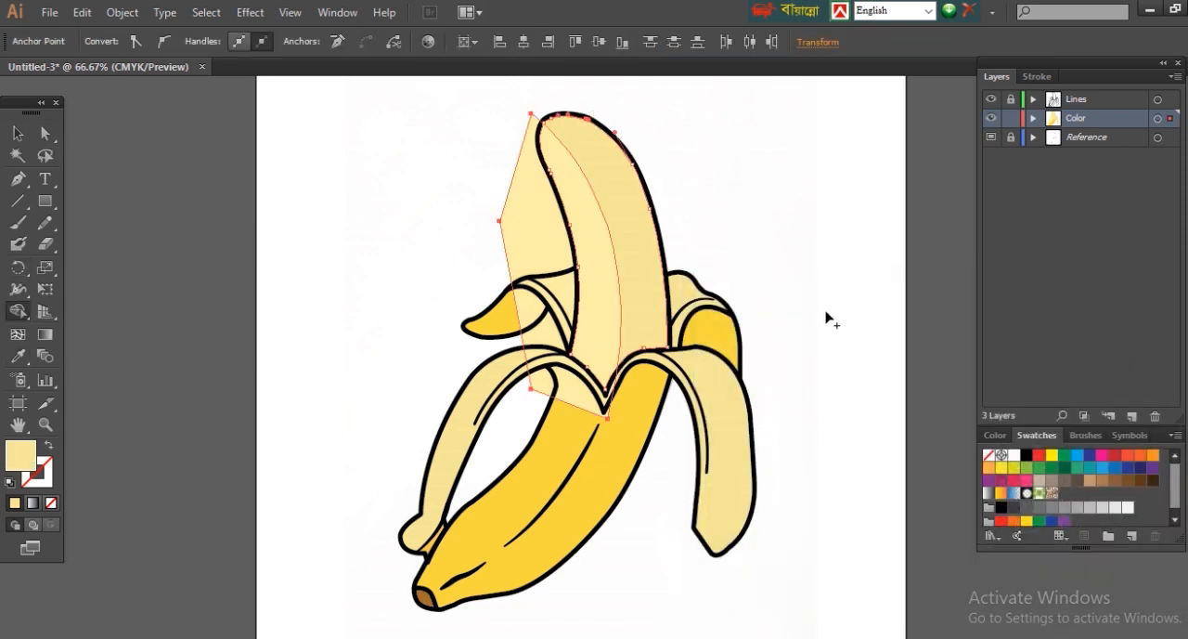
alt+click(532, 221)
click(44, 134)
click(904, 414)
Step: Draw the right edge of a shading shape down the front peel, curving from its upper end to below the stem tip
key(ctrl+plus)
scroll(603, 358, down, 4)
click(18, 180)
click(682, 121)
drag(613, 372, 514, 536)
key(ctrl+z)
drag(509, 490, 513, 527)
click(510, 490)
click(358, 524)
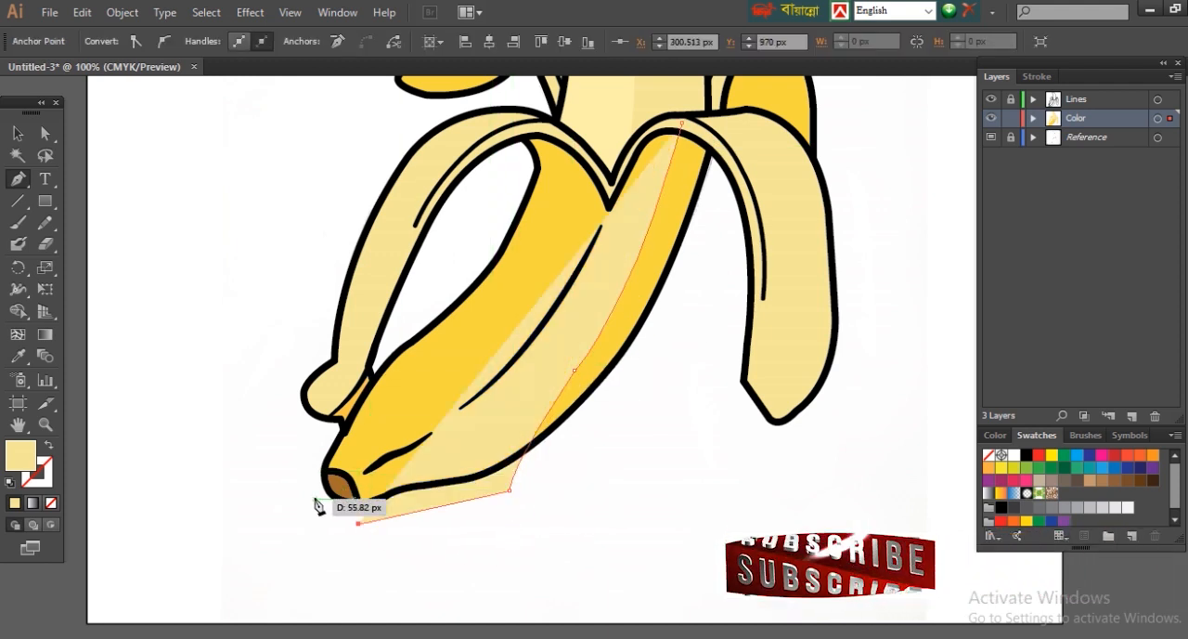
Step: Continue the shading shape's left edge up along the front peel's creases and close it beneath the upper fold
click(314, 498)
click(380, 461)
drag(492, 381, 523, 341)
click(492, 382)
drag(635, 158, 685, 121)
scroll(654, 131, up, 1)
click(635, 260)
mouse_move(683, 224)
mouse_down()
mouse_move(696, 230)
mouse_move(679, 234)
mouse_up()
Step: Fill the front peel's shading shape with orange (F6B634)
click(25, 361)
click(652, 397)
double_click(28, 455)
drag(974, 526, 974, 529)
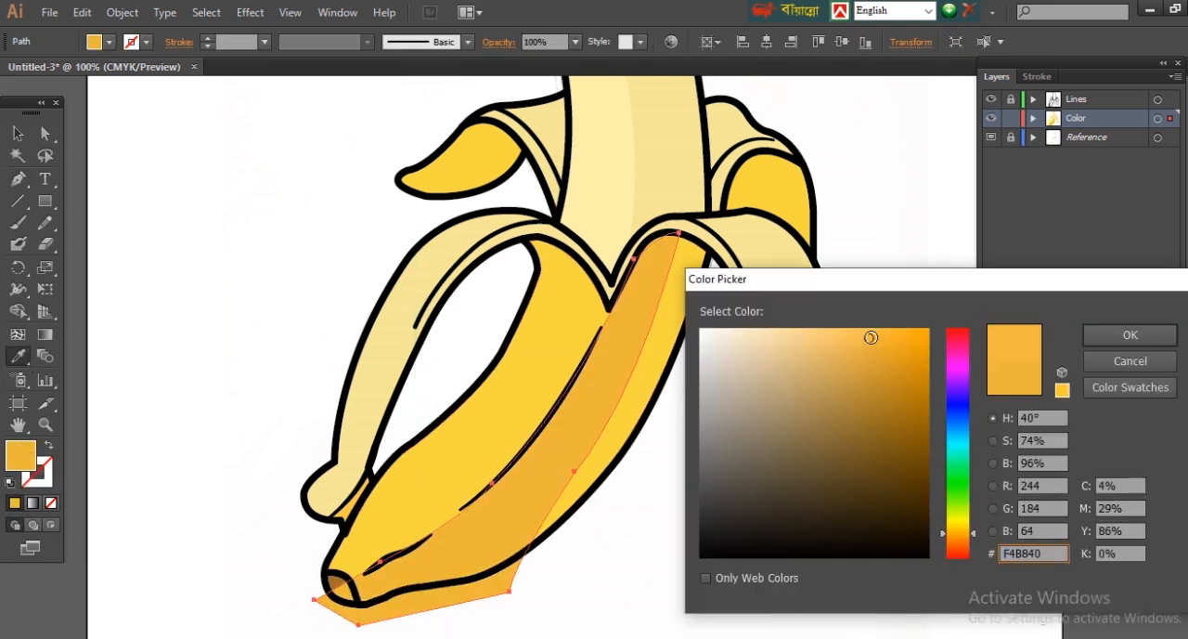
drag(870, 337, 881, 330)
click(1130, 335)
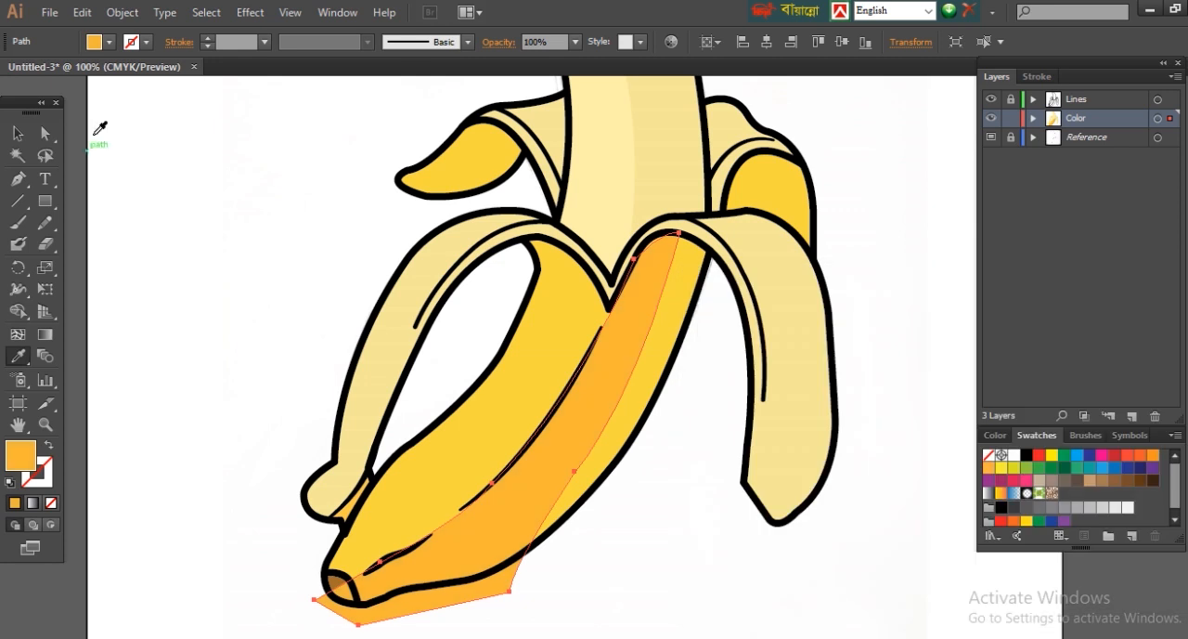
Step: Trim the shading shape to the front peel's outline with the Shape Builder tool
click(44, 134)
shift+click(501, 394)
click(18, 312)
alt+click(427, 601)
click(45, 134)
click(730, 507)
key(ctrl+0)
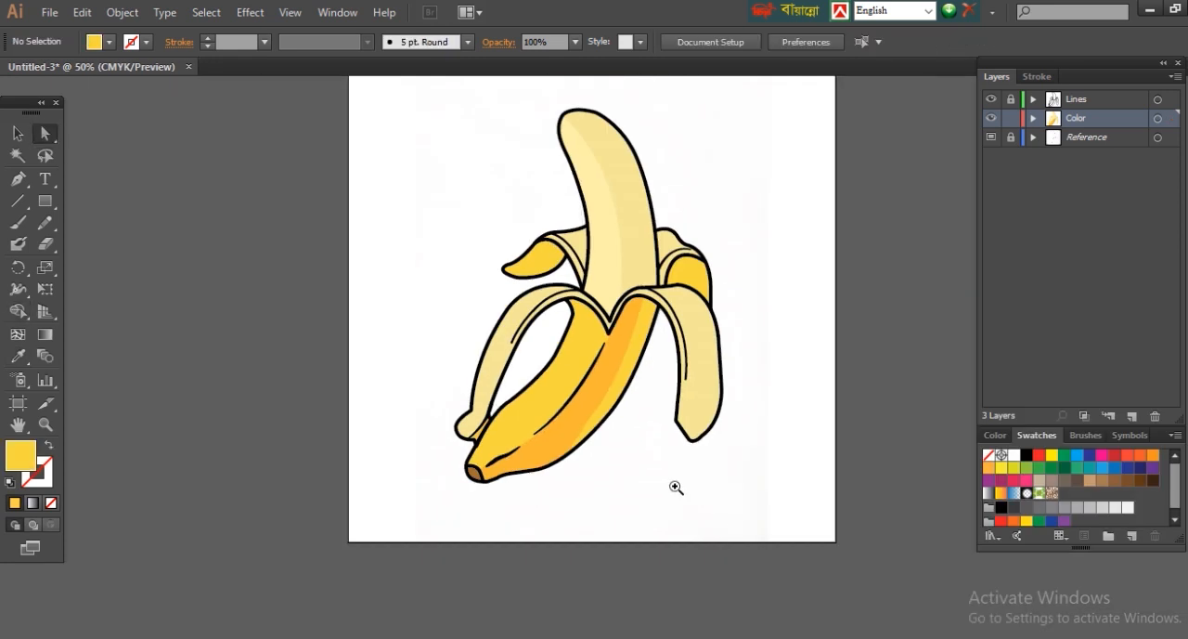
Step: Recolour the front peel's shading shape with a softer, lighter orange
key(ctrl+plus)
click(603, 297)
double_click(21, 455)
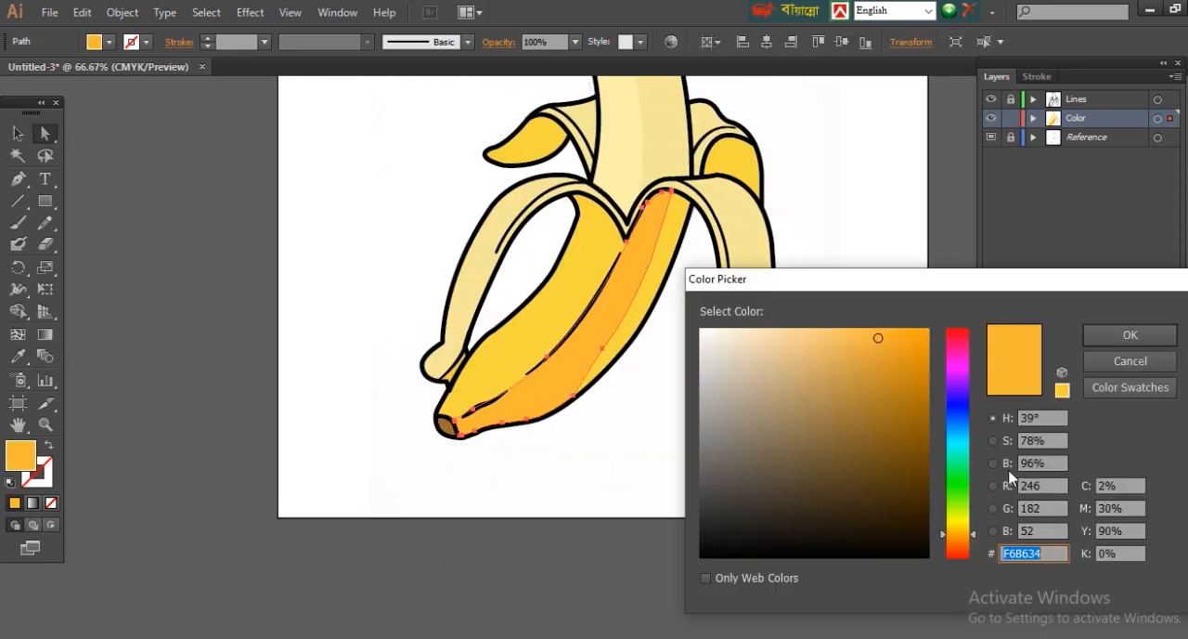
click(1129, 360)
double_click(20, 455)
drag(852, 331, 848, 334)
key(Return)
click(740, 510)
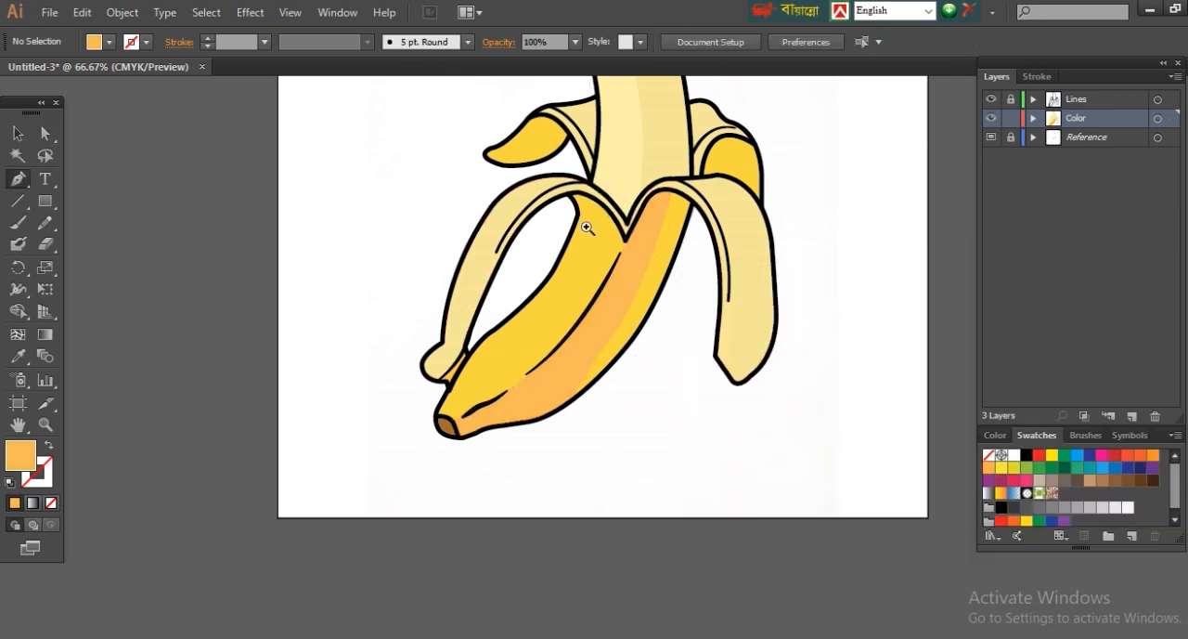
Step: Draw a closed curved shading shape along the upper left edge of the front peel and refine its curves
scroll(581, 226, up, 1)
click(616, 314)
drag(480, 487, 438, 518)
click(481, 486)
click(432, 540)
click(433, 553)
click(491, 510)
drag(643, 398, 678, 393)
click(644, 398)
drag(616, 314, 584, 278)
click(601, 419)
drag(601, 421, 602, 429)
drag(643, 397, 573, 450)
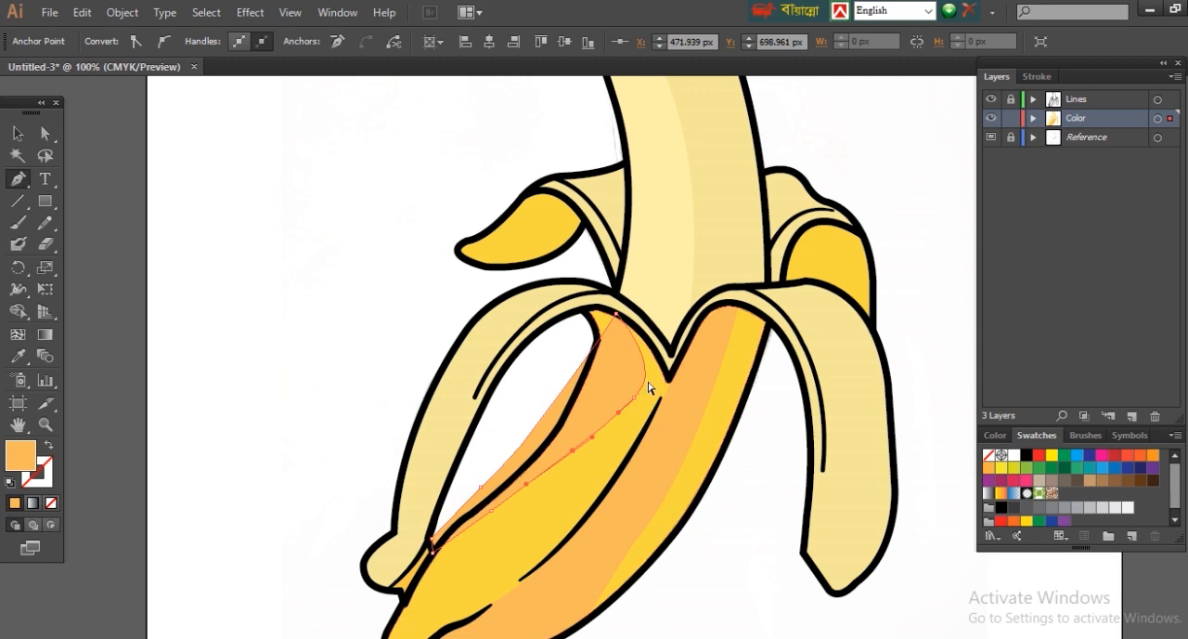
Step: Trim the upper left shading shape to the front peel's outline with the Shape Builder tool
click(45, 133)
shift+click(554, 518)
click(188, 345)
click(556, 484)
shift+click(594, 408)
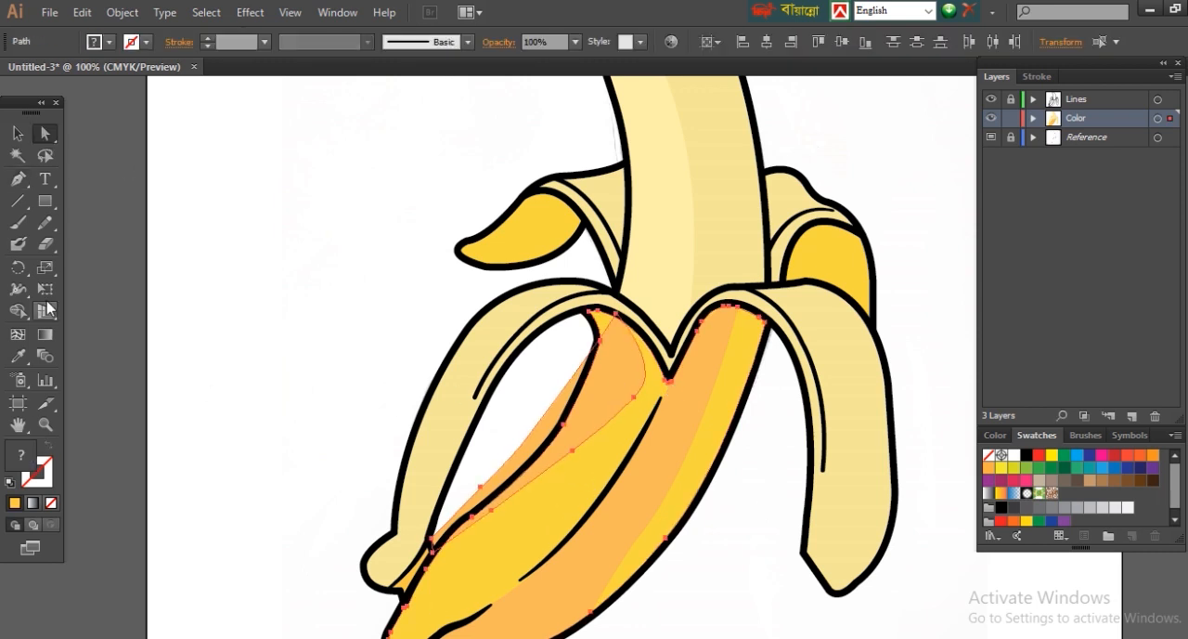
click(337, 432)
key(ctrl+minus)
key(ctrl+minus)
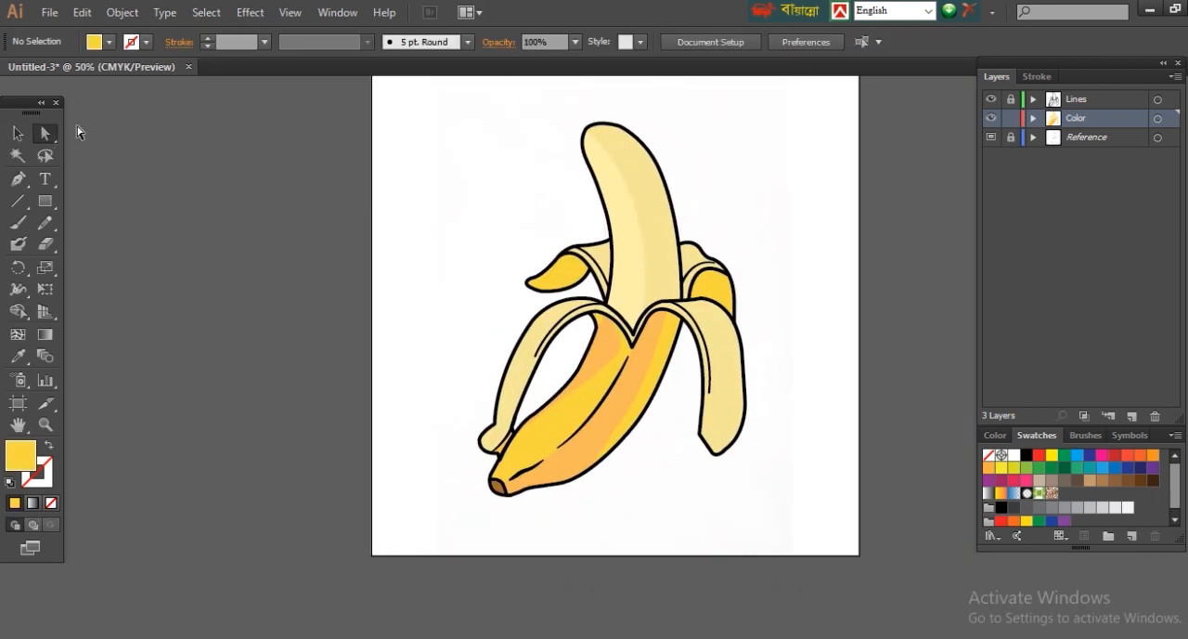
Step: Recolour the front peel's right shading with a slightly darker shade of the peel's sampled golden yellow
click(604, 424)
key(i)
click(582, 404)
double_click(21, 455)
click(878, 344)
click(1142, 339)
ctrl+click(827, 541)
Step: Match the front peel's upper left shading to the right shading's darker yellow with the Eyedropper
ctrl+click(604, 351)
click(638, 382)
click(44, 134)
click(756, 306)
Step: Draw a closed curved shading shape over the inner half of the back left peel's yellow tip and set its fill colour
drag(252, 276, 191, 312)
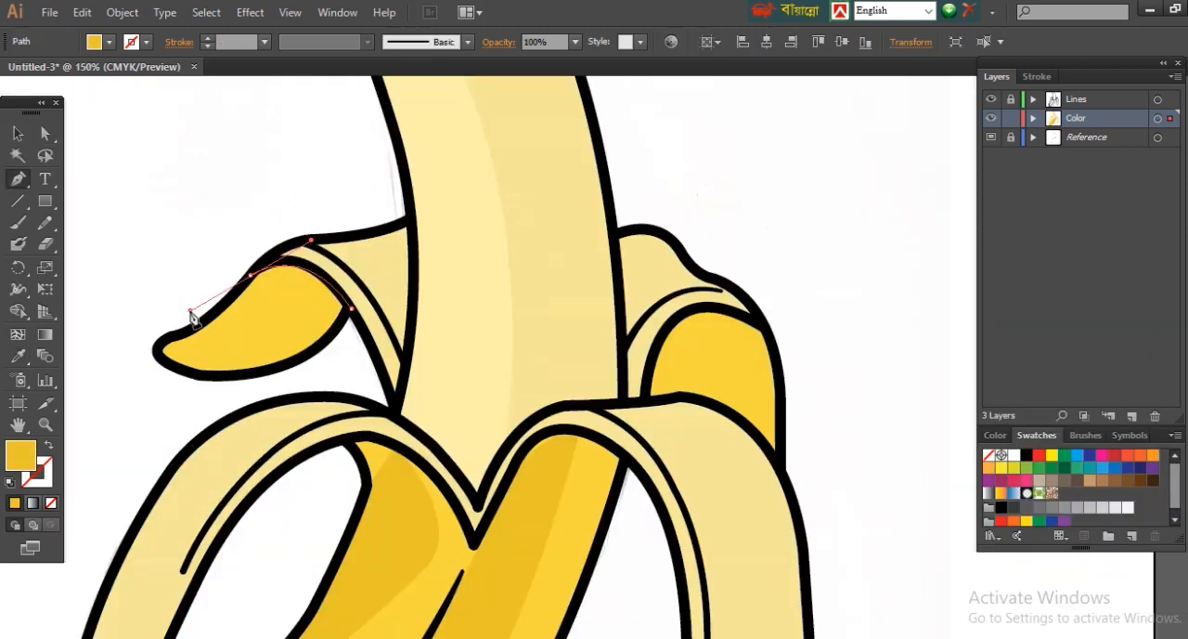
click(251, 276)
click(237, 288)
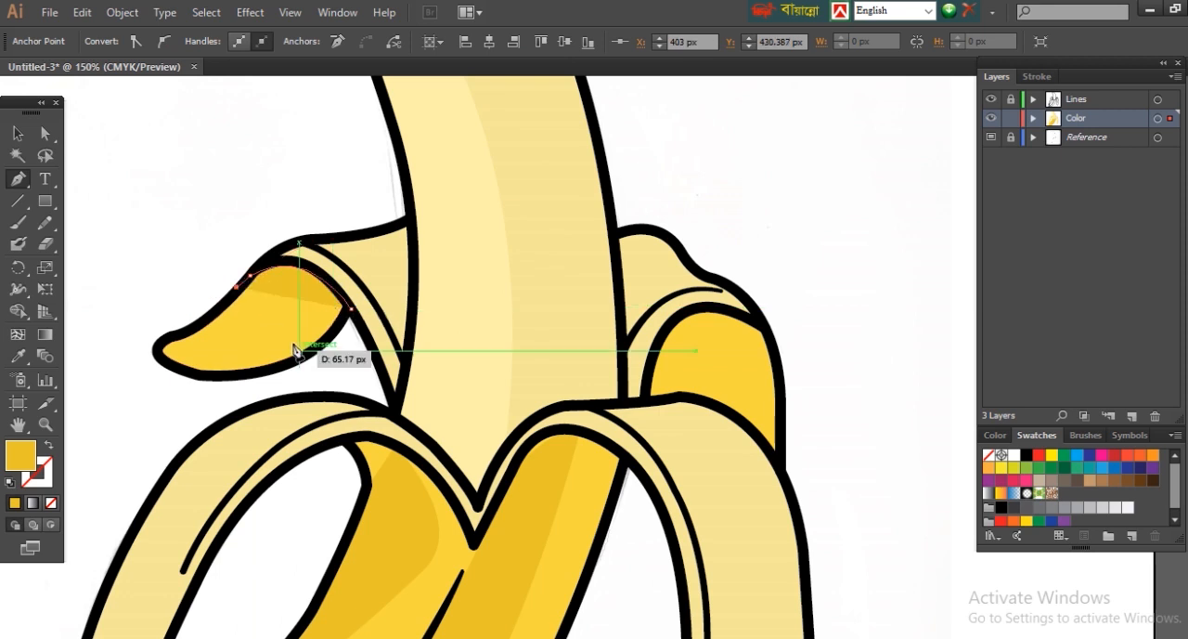
drag(272, 368, 185, 429)
click(272, 367)
click(351, 359)
click(351, 308)
double_click(23, 456)
click(880, 338)
click(1133, 340)
Step: Trim the new shading shape to the back left peel tip's outline with the Shape Builder tool
click(45, 134)
click(153, 223)
click(320, 320)
shift+click(228, 336)
click(18, 311)
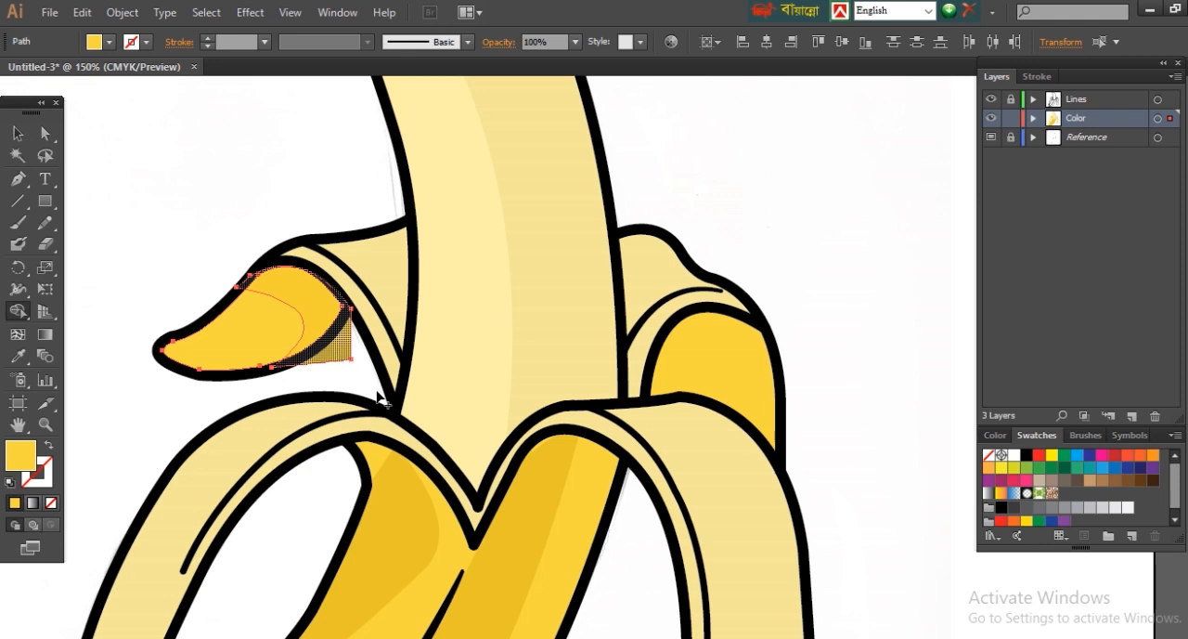
key(a)
click(21, 360)
click(336, 355)
key(ctrl+z)
click(223, 205)
click(314, 295)
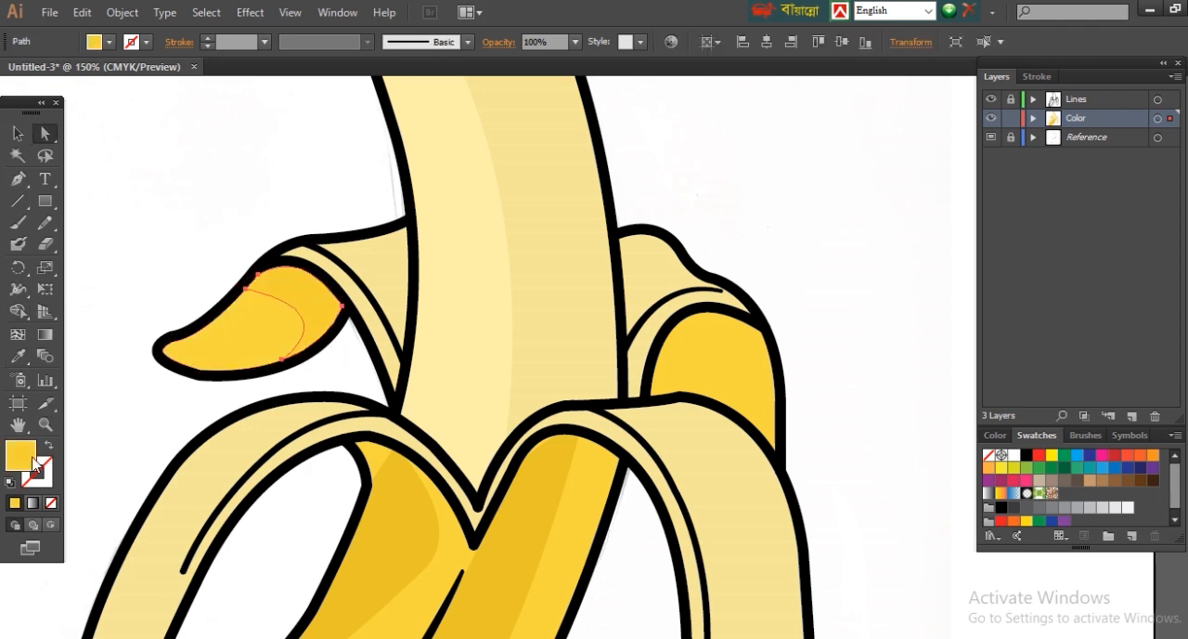
Step: Recolour the back left peel tip's shading with a slightly darker golden yellow
double_click(21, 455)
click(885, 347)
click(1129, 335)
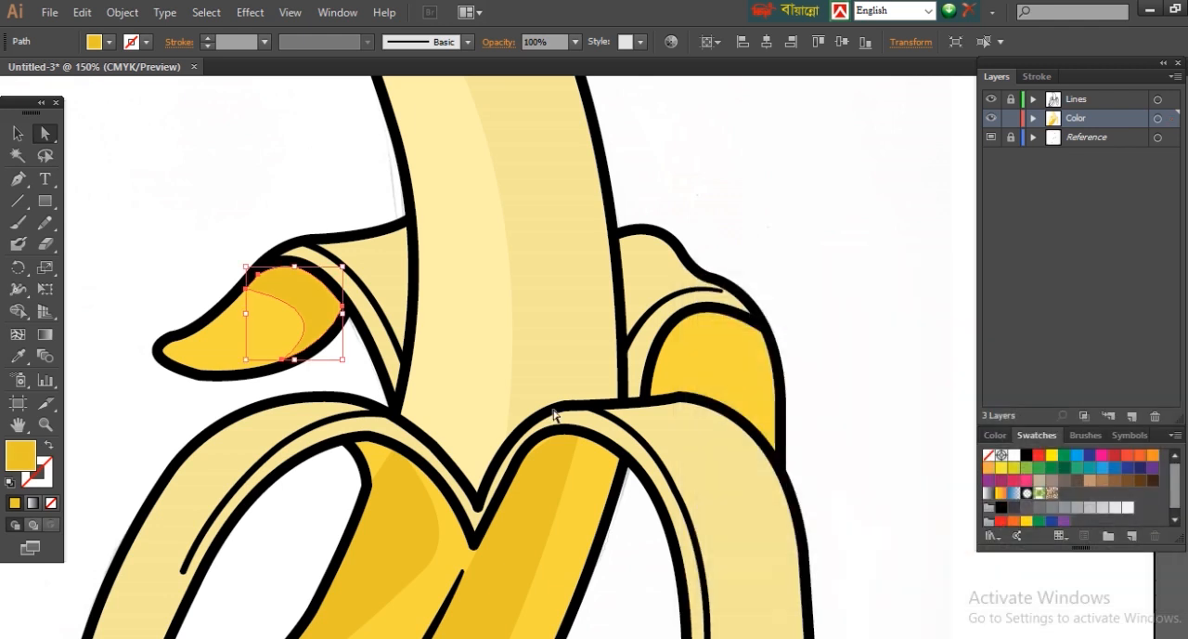
click(309, 149)
Step: Draw a closed shape with a curved upper edge around the banana's stem end with the Pen tool
key(p)
drag(371, 594, 779, 93)
click(437, 358)
drag(513, 393, 513, 426)
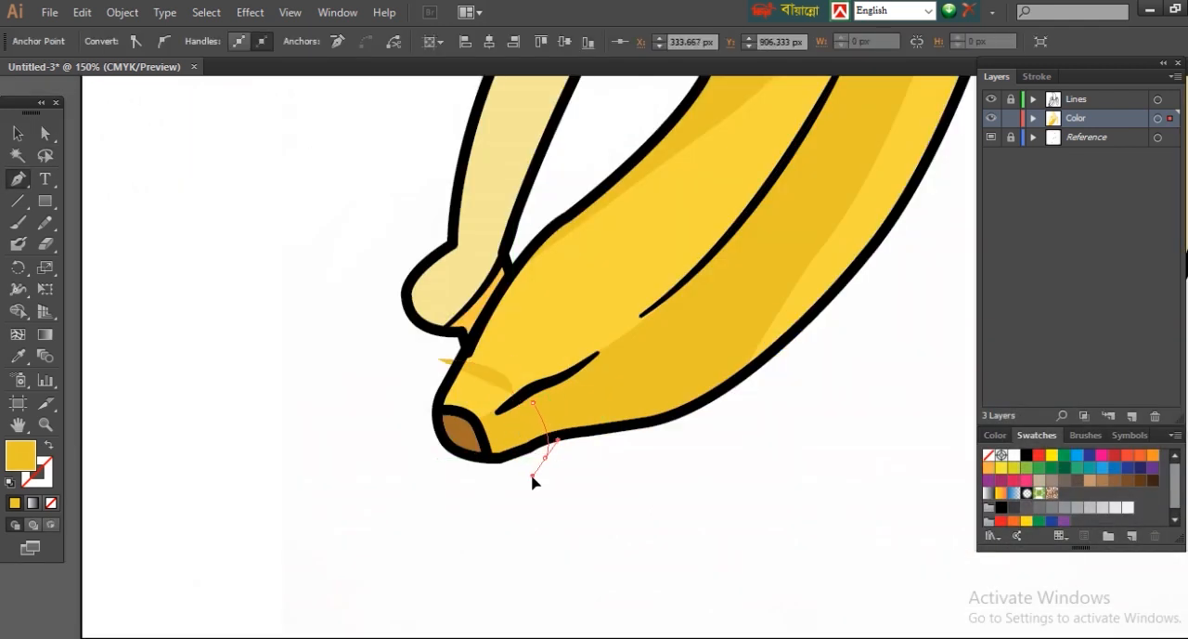
click(545, 457)
click(450, 484)
click(395, 422)
click(406, 379)
click(437, 358)
Step: Recolour the stem-end shape light green
double_click(20, 455)
drag(974, 527, 975, 508)
click(862, 379)
drag(858, 380, 838, 361)
key(Return)
Step: Trim the green shape to the peel's outline around the brown stem tip with the Shape Builder tool
key(a)
key(ctrl+a)
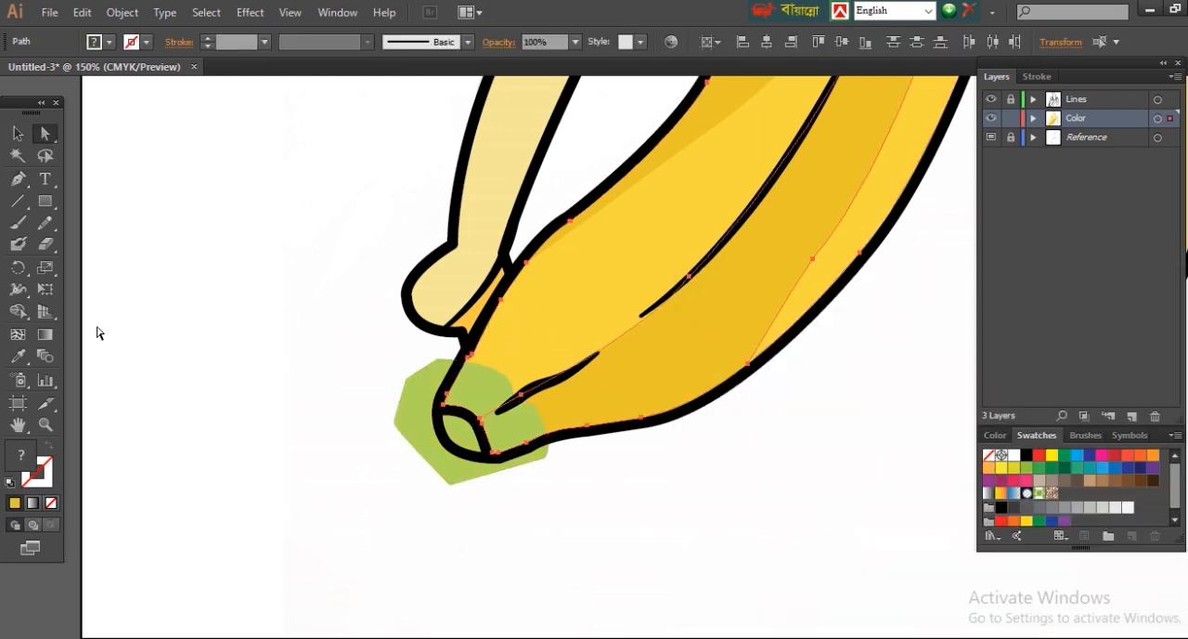
click(27, 316)
alt+click(418, 423)
click(45, 133)
click(525, 616)
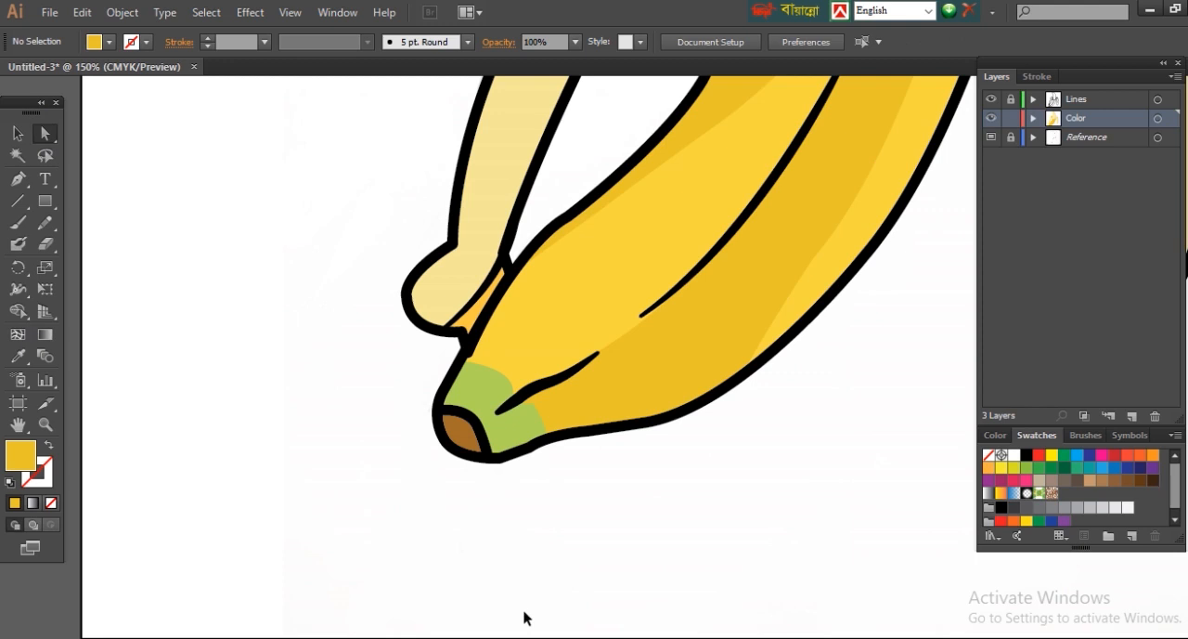
Step: Draw a closed shading shape over the lower half of the green stem area, starting from the short crease line
key(ctrl+minus)
key(ctrl+minus)
key(ctrl+minus)
key(ctrl+minus)
drag(512, 297, 595, 437)
ctrl+click(595, 437)
click(20, 180)
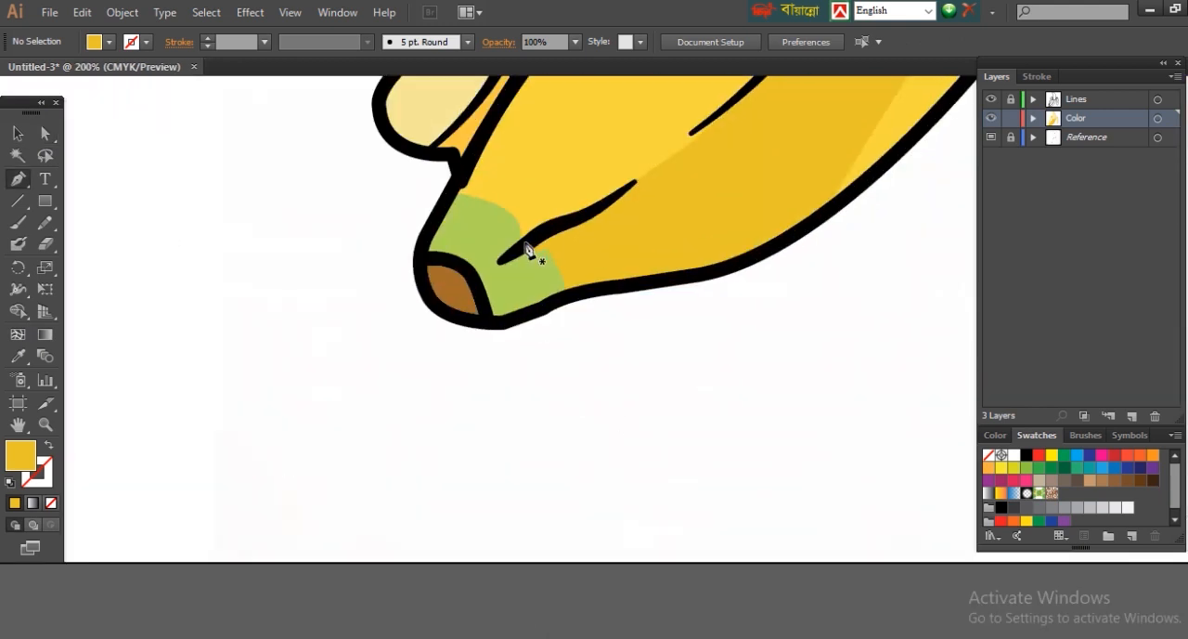
click(524, 241)
key(ctrl+z)
click(537, 239)
drag(473, 278, 426, 258)
click(464, 267)
click(498, 336)
click(595, 306)
click(560, 241)
click(538, 240)
Step: Fill the stem shading with the sampled green darkened to A3BF4B
click(18, 357)
double_click(26, 460)
click(844, 384)
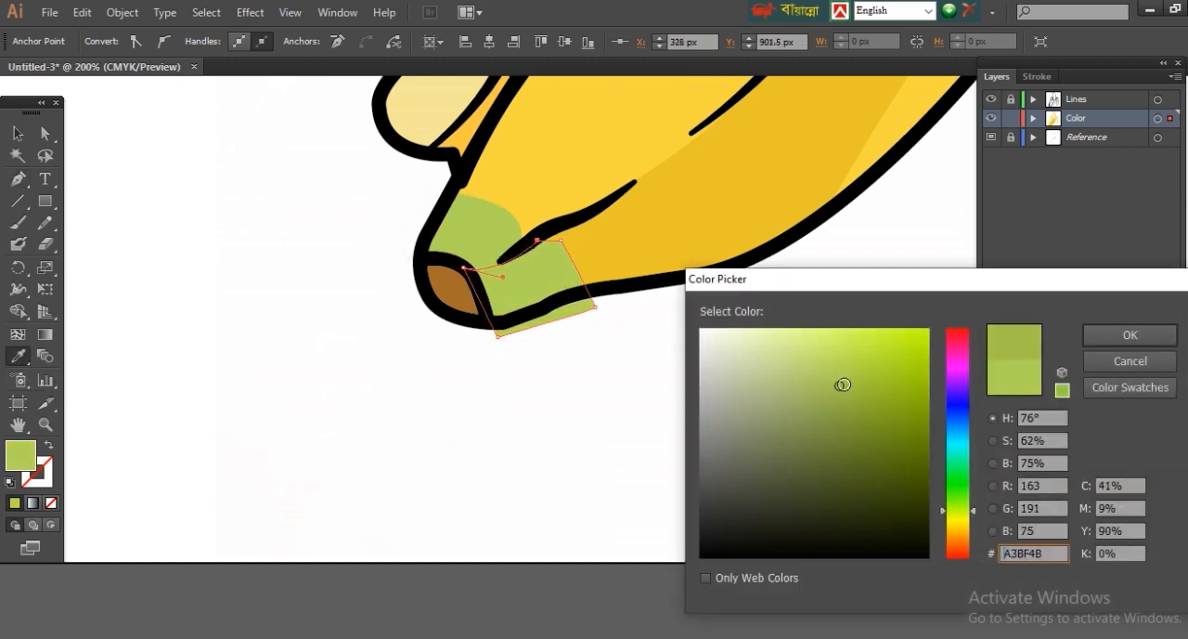
click(1130, 335)
Step: Trim the dark green shading to the green stem area's outline with the Shape Builder tool
click(46, 134)
click(529, 278)
shift+click(478, 225)
click(20, 311)
alt+click(574, 301)
click(54, 132)
click(325, 176)
Step: Refine the curve of the dark green shading's edge and check its fill colour
drag(390, 178, 705, 402)
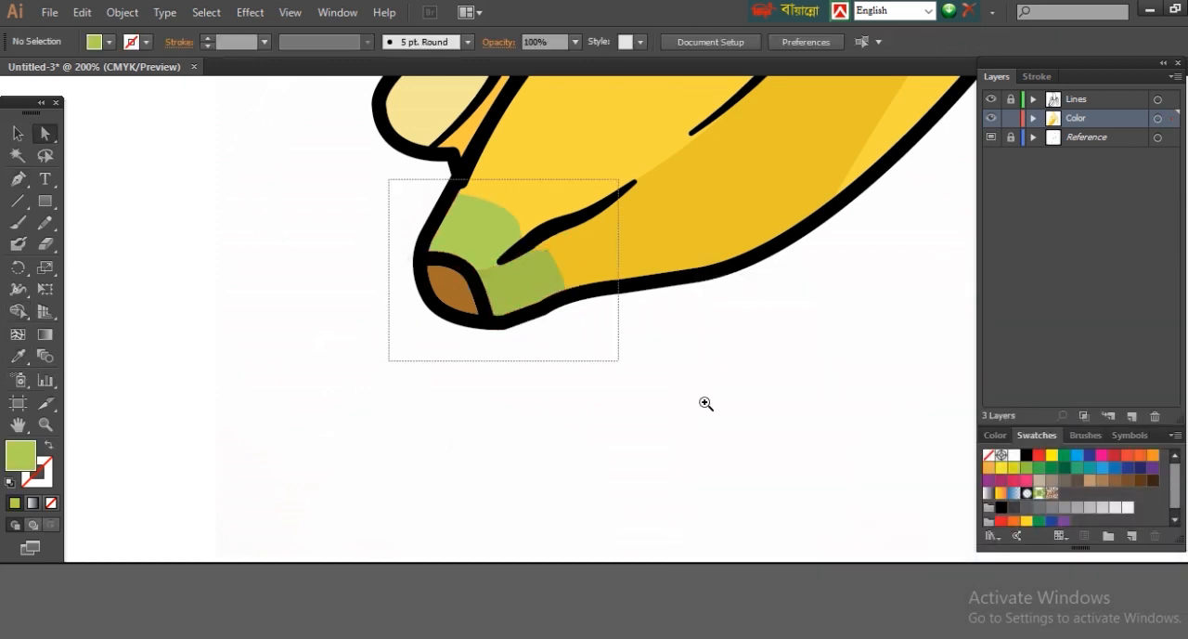
click(578, 295)
drag(592, 254, 581, 267)
click(593, 260)
click(682, 520)
key(ctrl+1)
click(586, 353)
click(717, 476)
key(ctrl+plus)
click(563, 243)
double_click(28, 447)
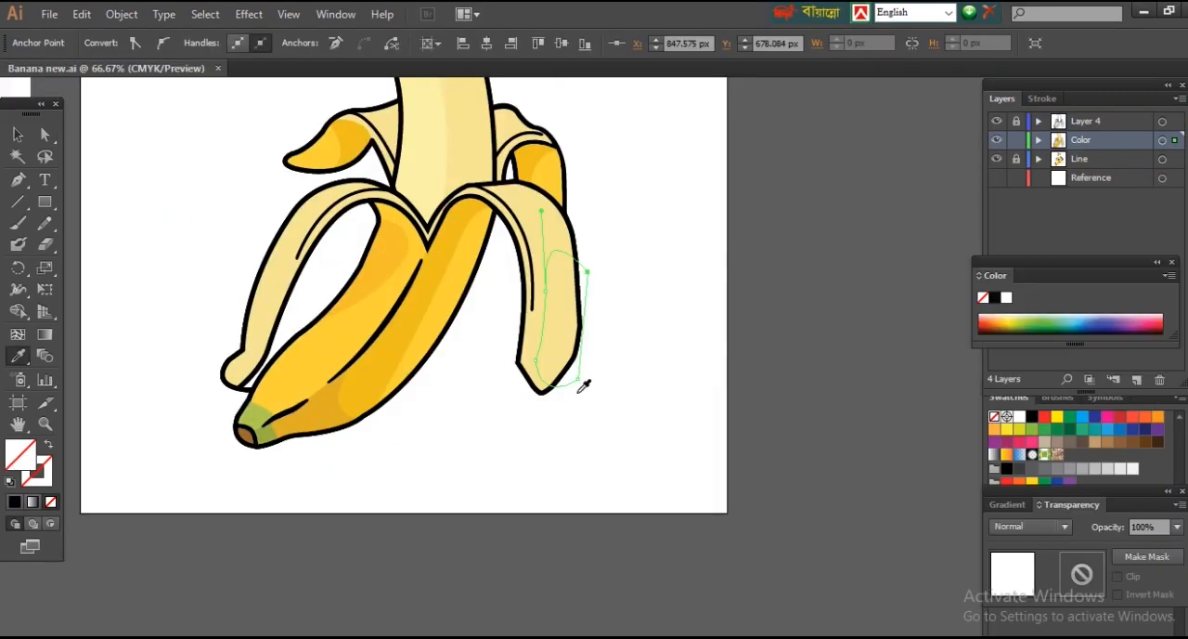
click(585, 382)
Step: Darken the fill of the front right peel's shading shape to EAD681
double_click(20, 454)
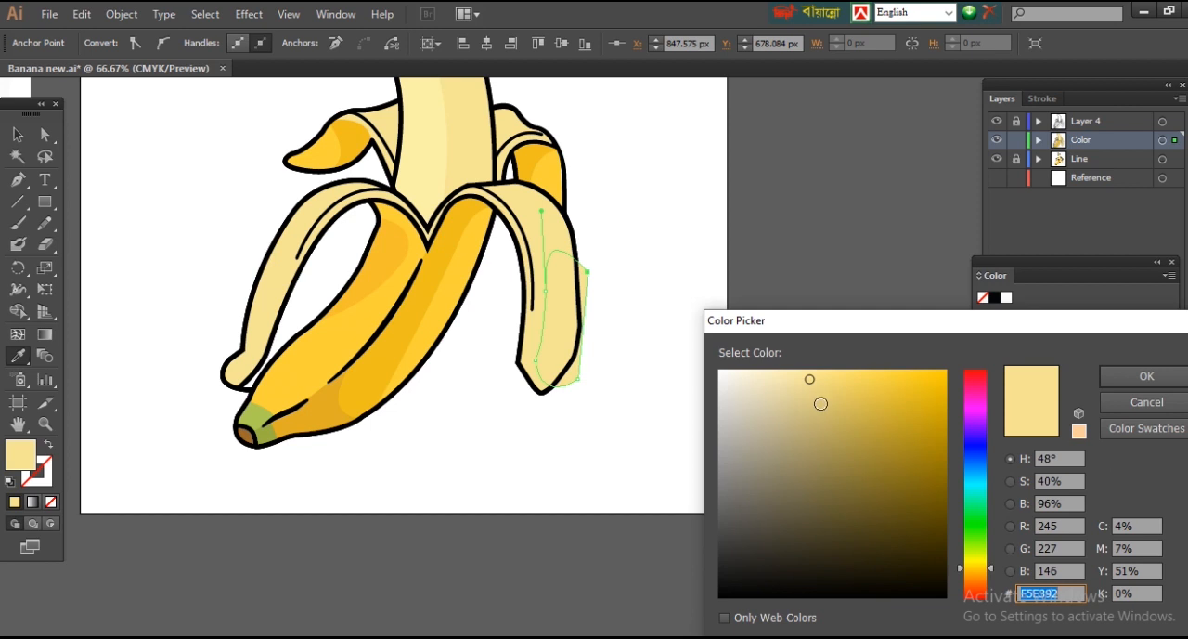
click(823, 387)
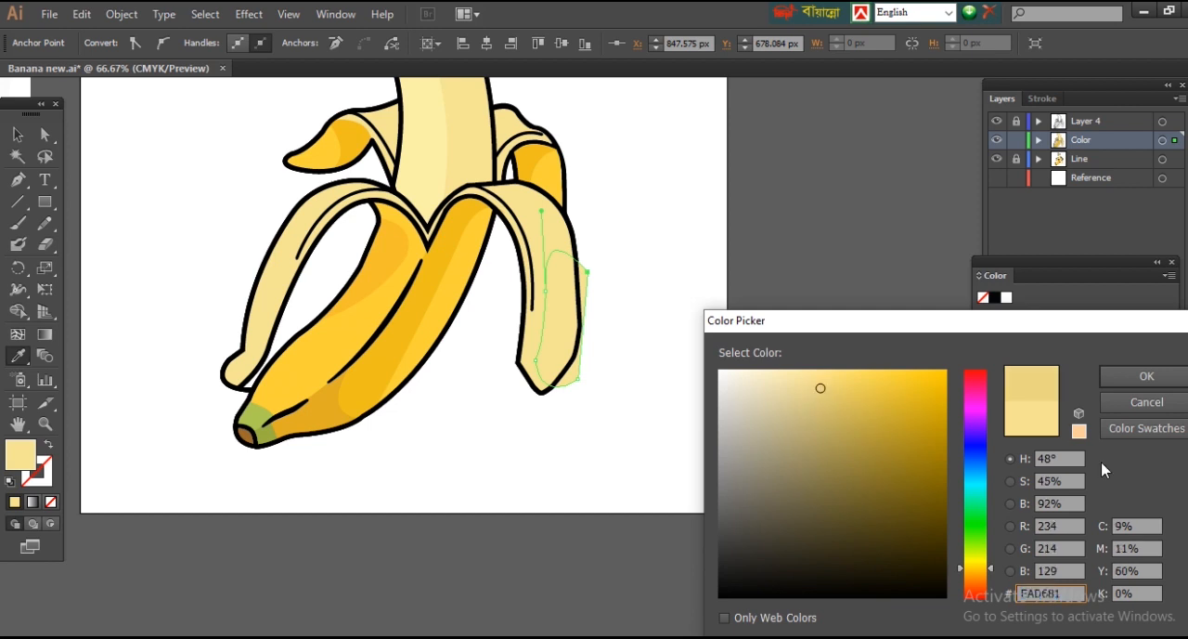
click(1146, 376)
key(ctrl+shift+a)
drag(1070, 260, 1081, 259)
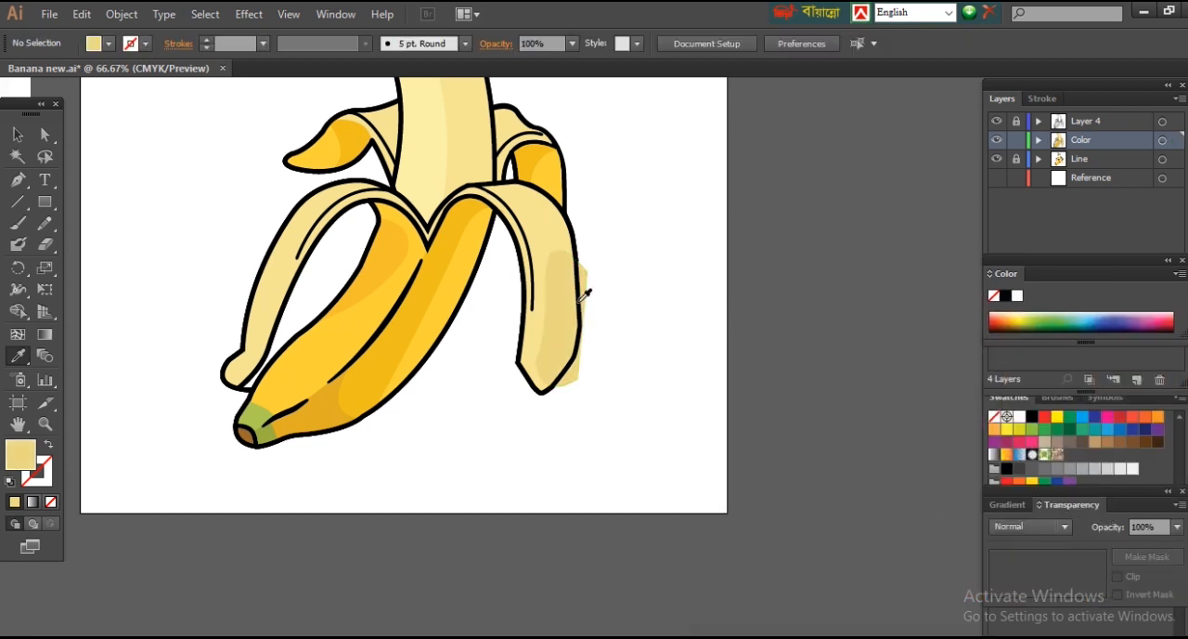
Step: Trim the front right peel's shading to the peel's outline with the Shape Builder tool
scroll(530, 289, up, 1)
click(671, 345)
shift+click(680, 354)
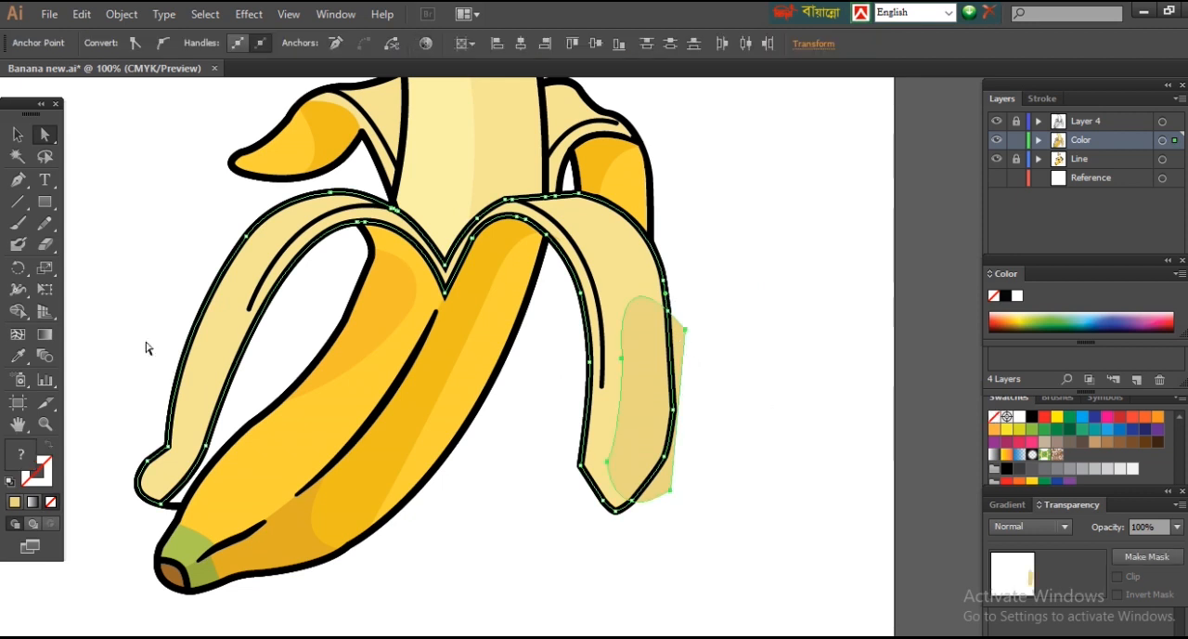
click(18, 312)
alt+click(678, 334)
key(ctrl+shift+a)
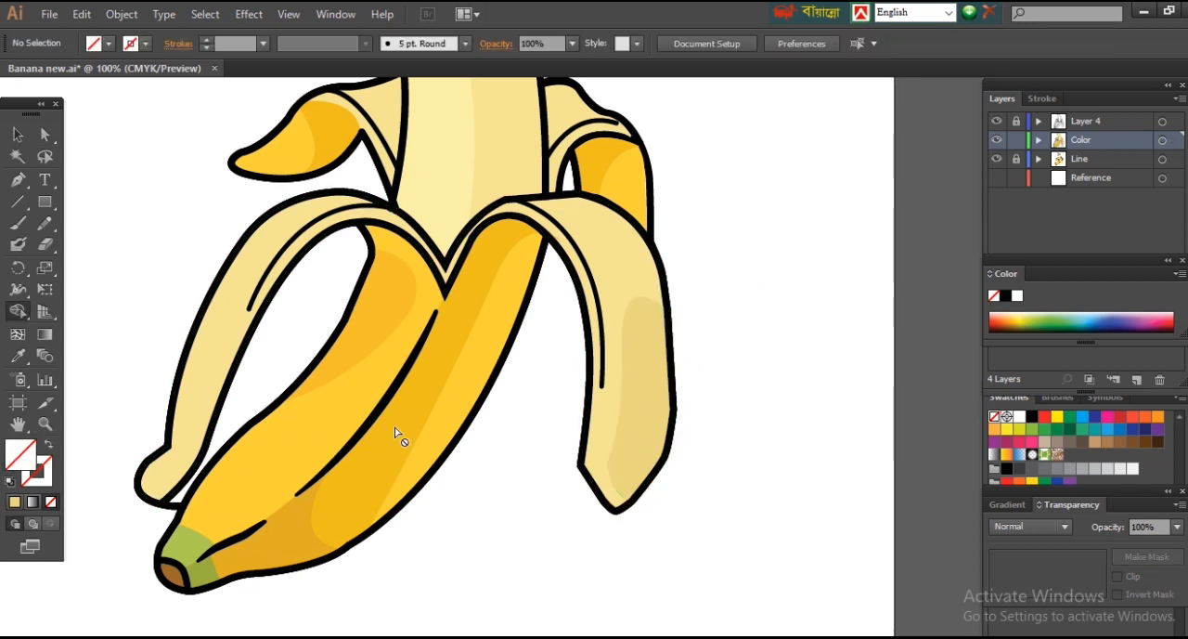
Step: Draw a closed shading shape over the back left peel's inner area and fill it with the right peel's sampled shading colour
drag(494, 130, 611, 316)
key(p)
click(532, 249)
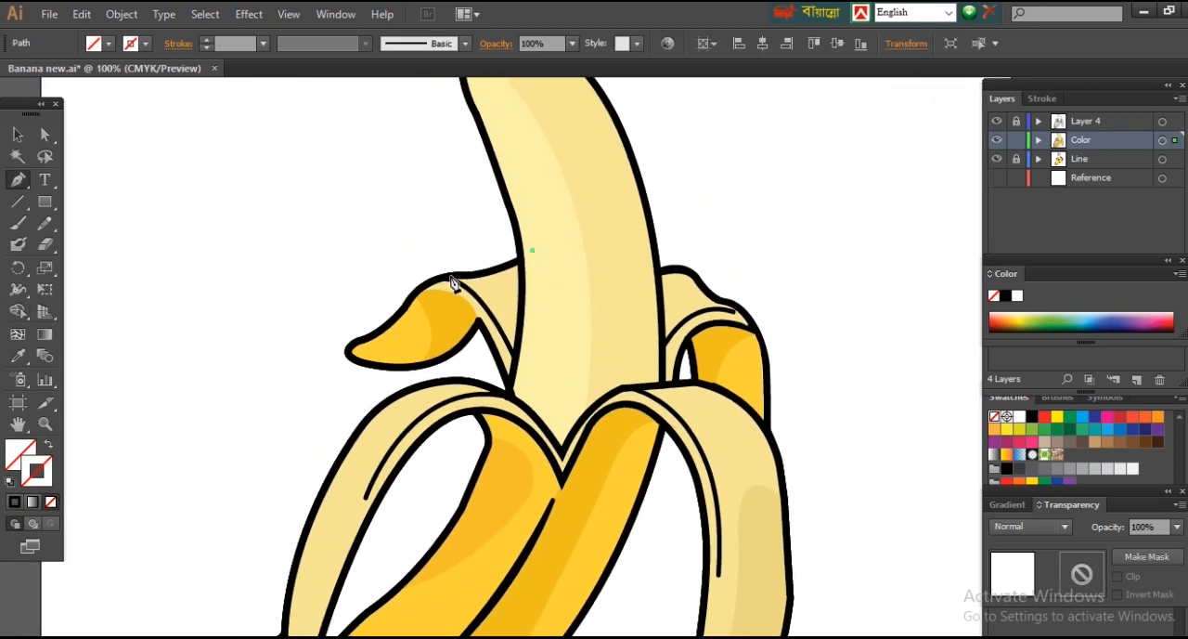
click(443, 277)
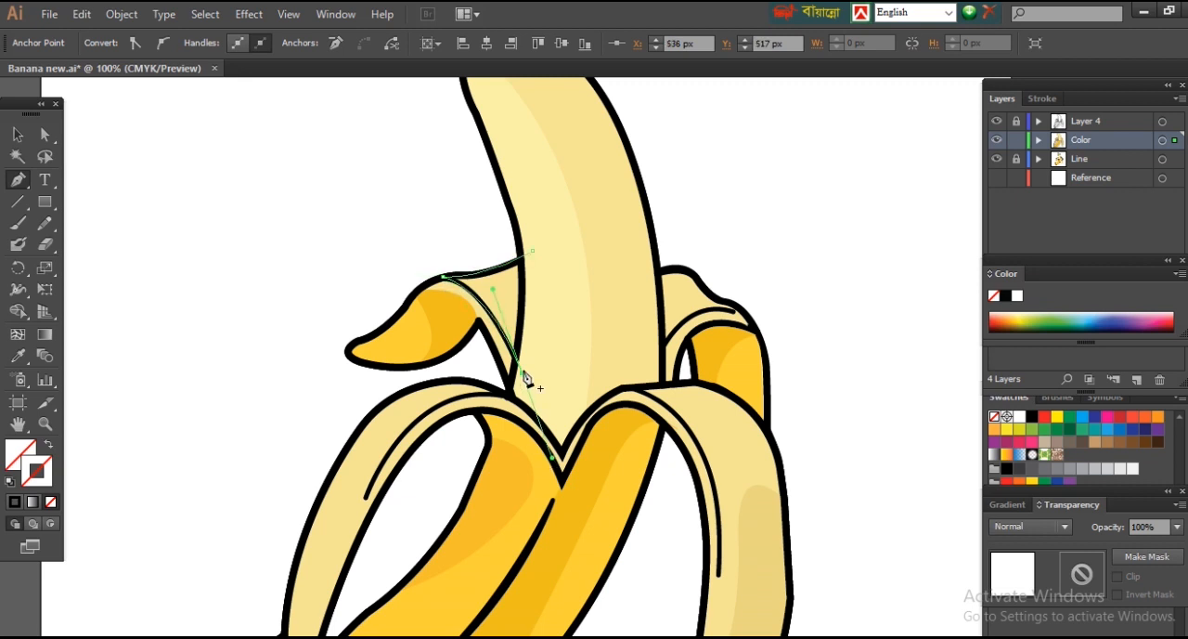
click(766, 552)
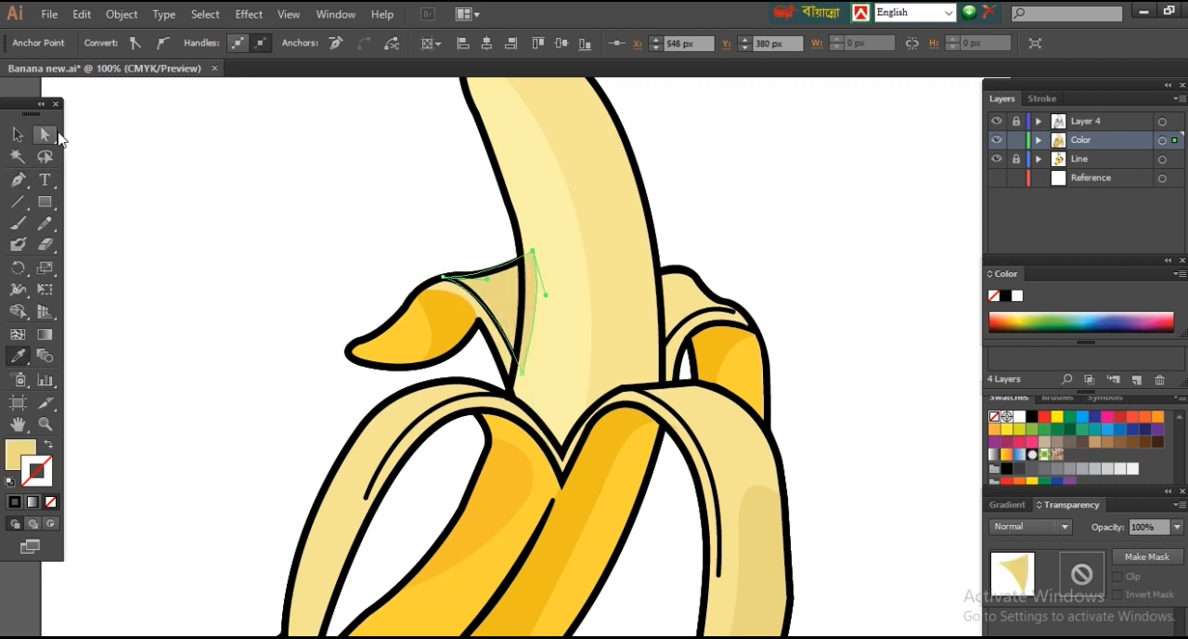
Step: Trim the back left peel's inner shading where it overlaps the banana flesh with the Shape Builder tool
shift+click(516, 231)
key(shift+m)
alt+click(530, 295)
click(52, 138)
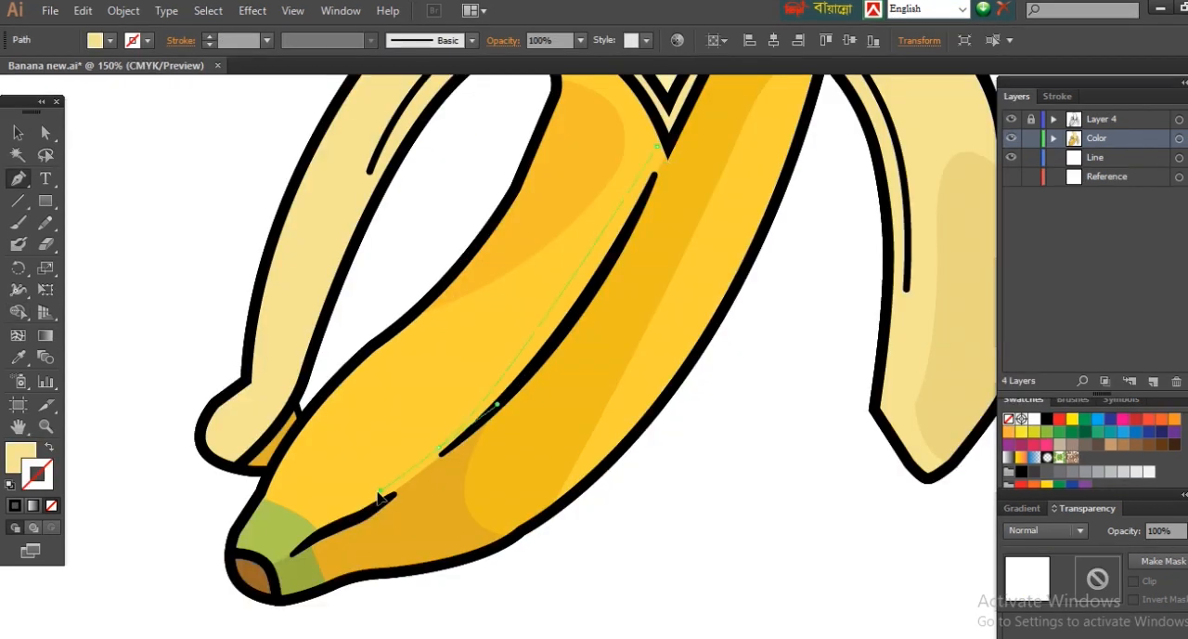
Step: Draw an open highlight curve along the front peel's long ridge line and give it an unfilled F9D255 stroke
click(437, 452)
click(50, 448)
key(i)
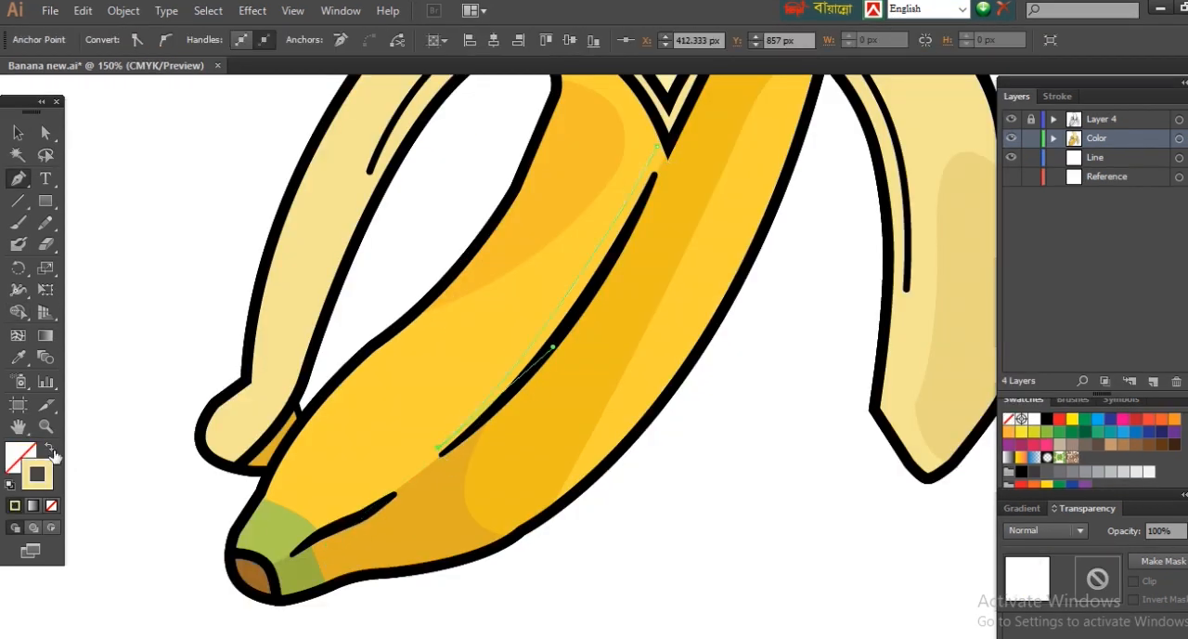
click(420, 412)
click(50, 448)
double_click(41, 480)
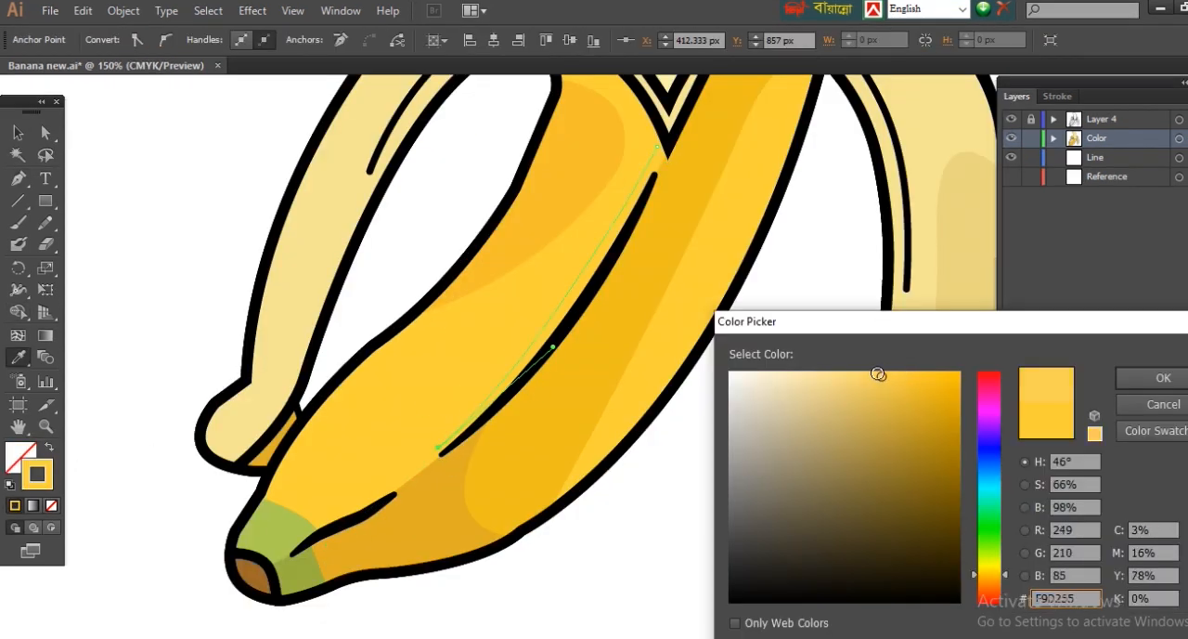
click(1163, 378)
Step: Set the highlight's stroke weight to 10 pt and recolour it with a paler yellow
click(1063, 95)
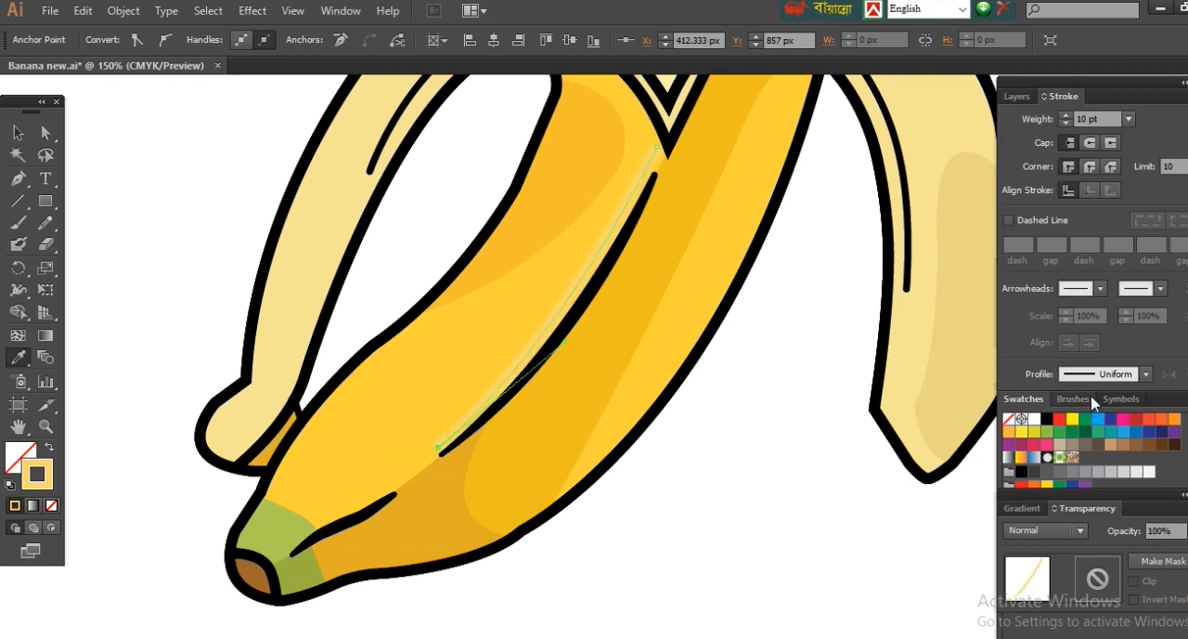
double_click(46, 484)
click(828, 373)
click(1161, 378)
key(a)
click(901, 536)
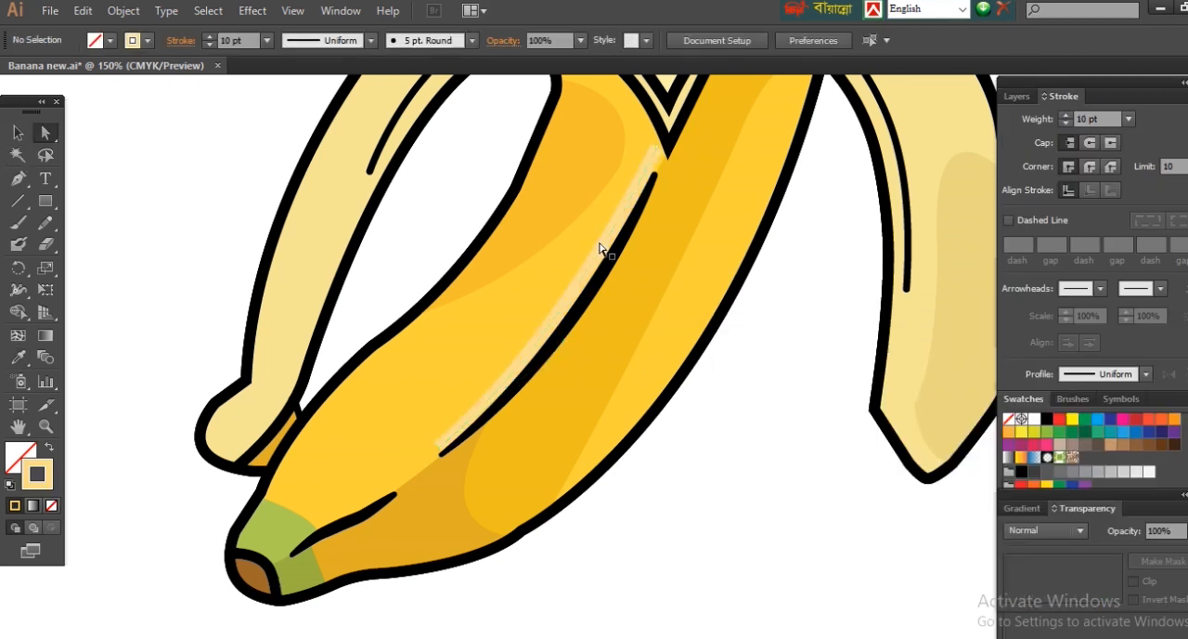
Step: Extend the highlight's lower end to the short crease line and reshape its curve to follow the ridge
click(439, 448)
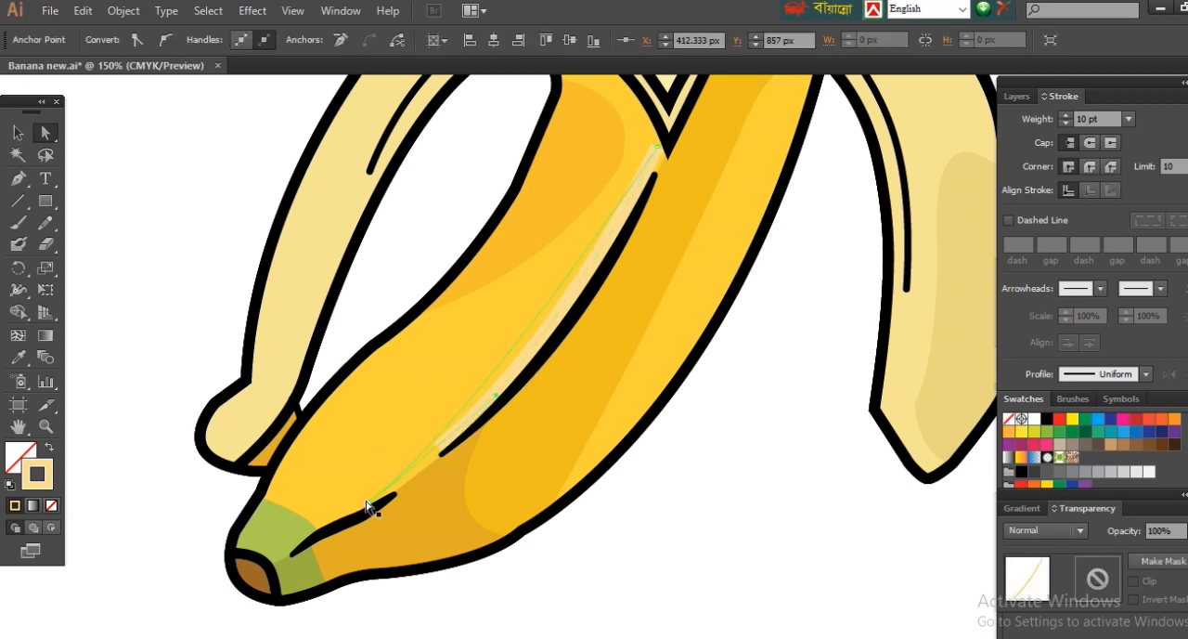
click(497, 398)
drag(576, 343, 582, 338)
Step: Recolour the ridge highlight's stroke with a brighter lemon yellow
scroll(517, 415, up, 1)
double_click(47, 484)
click(1167, 379)
click(1147, 374)
double_click(37, 474)
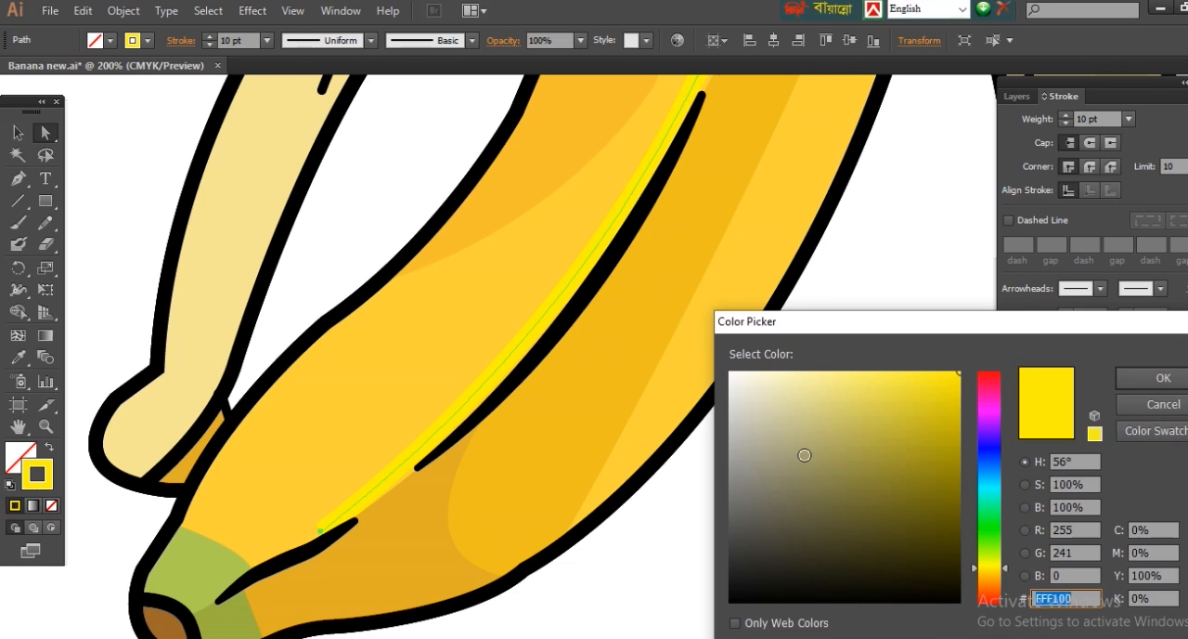
click(1174, 381)
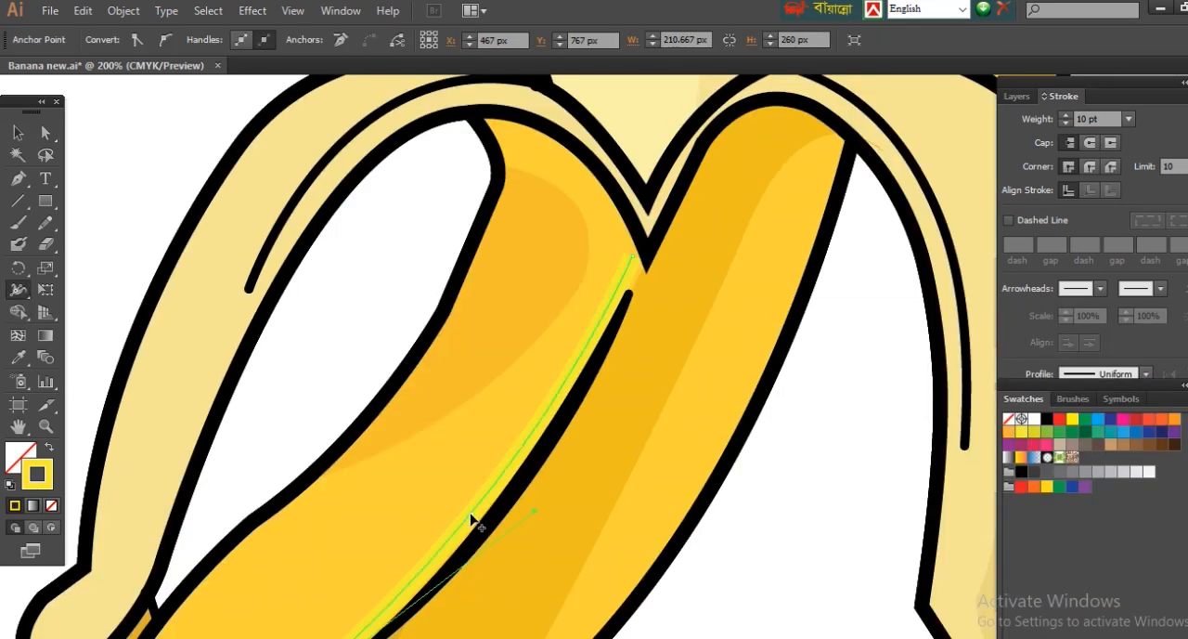
Step: Taper the ridge highlight's ends with the Width tool
drag(472, 520, 469, 503)
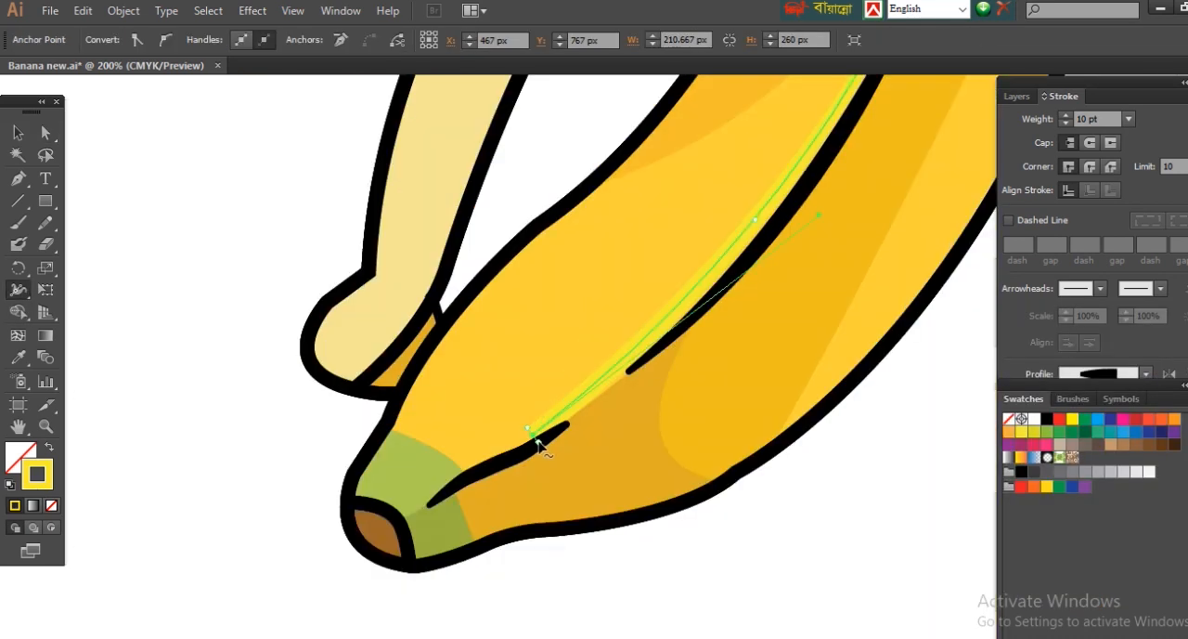
key(ctrl+minus)
key(ctrl+minus)
key(ctrl+minus)
click(46, 133)
click(883, 362)
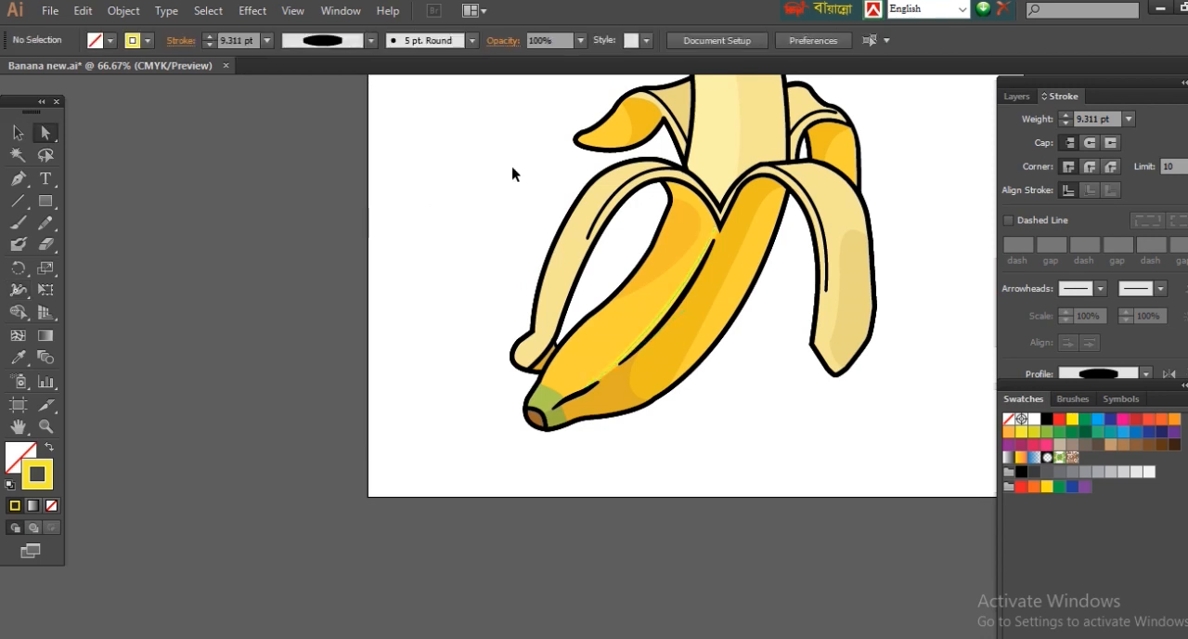
Step: Draw a closed curved shading shape along the outer edge of the front left peel with the Pen tool
click(18, 178)
key(ctrl+plus)
drag(594, 89, 442, 178)
click(472, 149)
key(ctrl+z)
click(449, 183)
drag(344, 400, 315, 555)
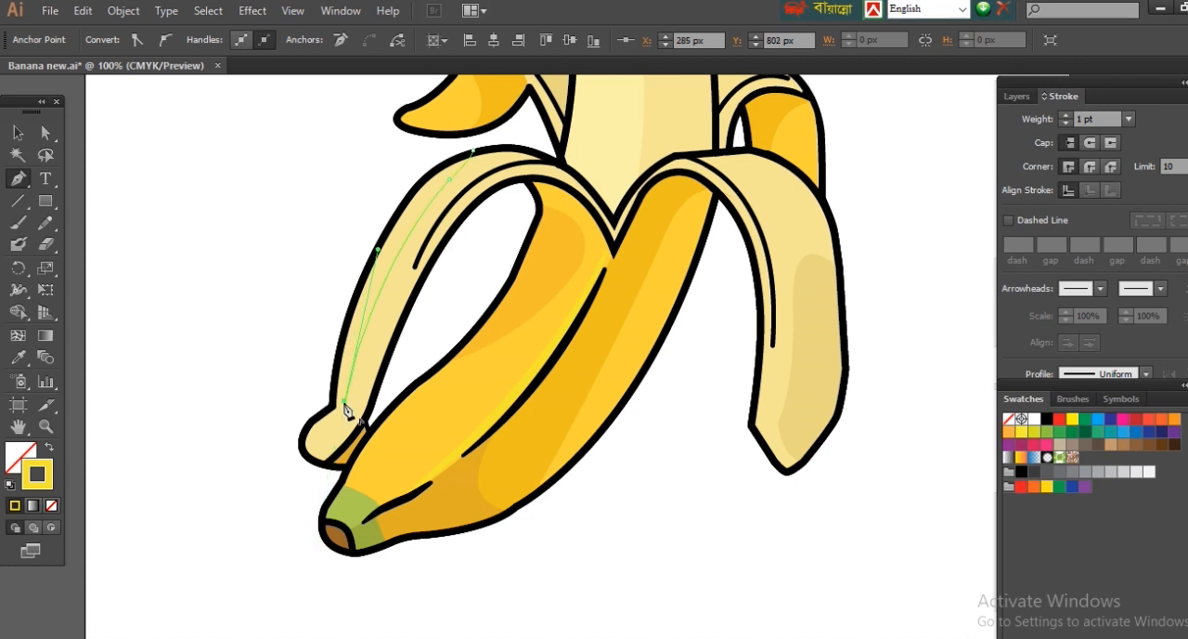
drag(323, 401, 367, 183)
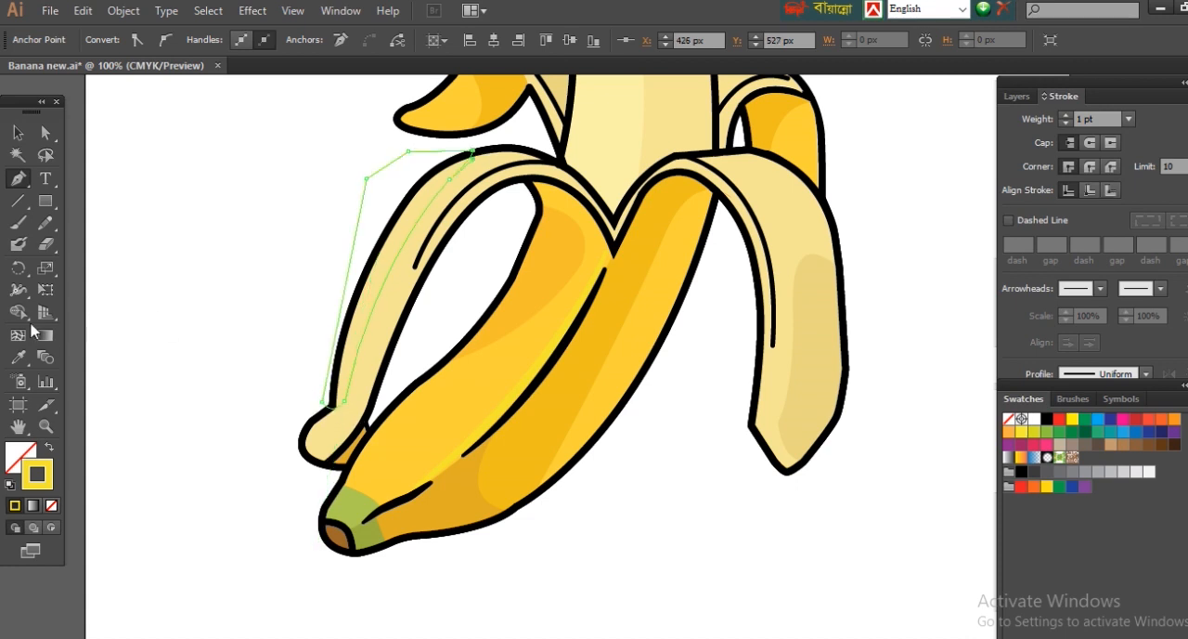
Step: Fill the new shape on the front left peel with a lighter tint of the peel's cream colour
click(17, 357)
click(49, 447)
click(325, 437)
double_click(21, 456)
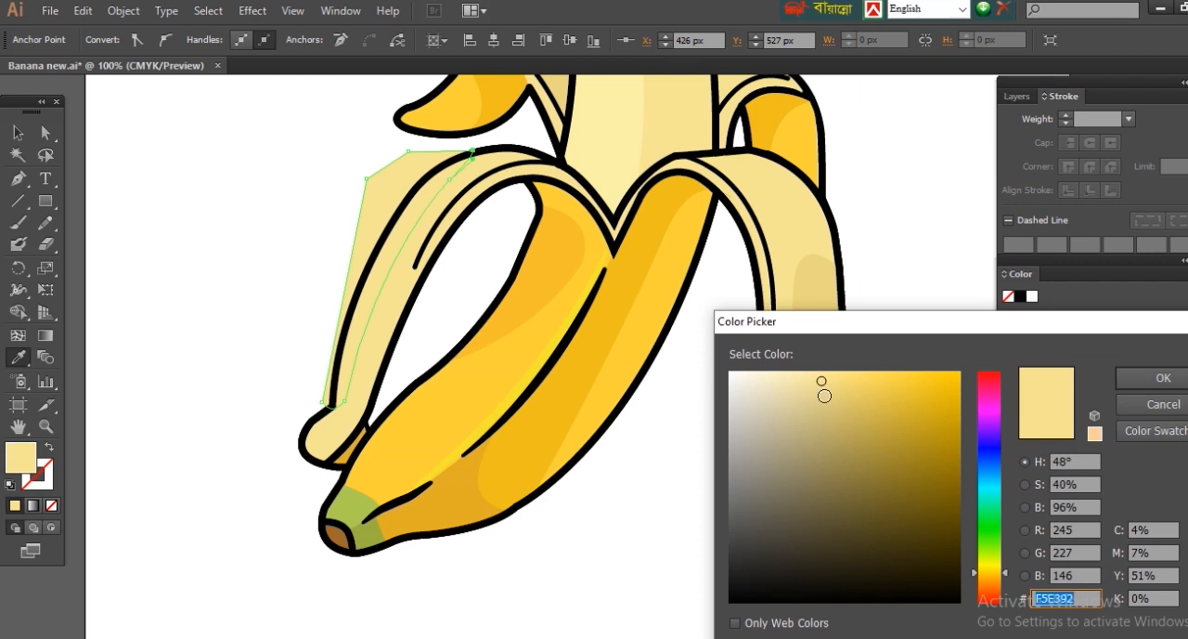
drag(811, 374, 799, 374)
click(1160, 382)
Step: Trim the light cream shape to the front left peel's outline with the Shape Builder tool
key(a)
click(507, 151)
shift+click(405, 176)
click(20, 314)
alt+click(403, 180)
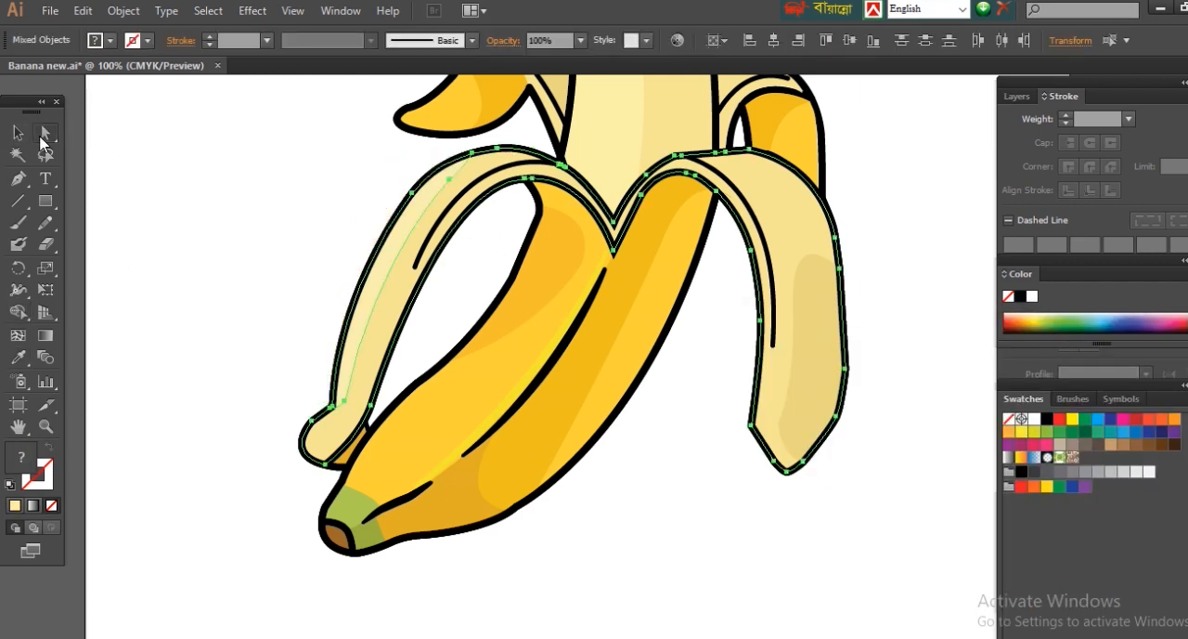
click(42, 137)
click(214, 412)
Step: Draw a curved highlight line down the front left peel and give it a pale cream stroke with no fill
key(p)
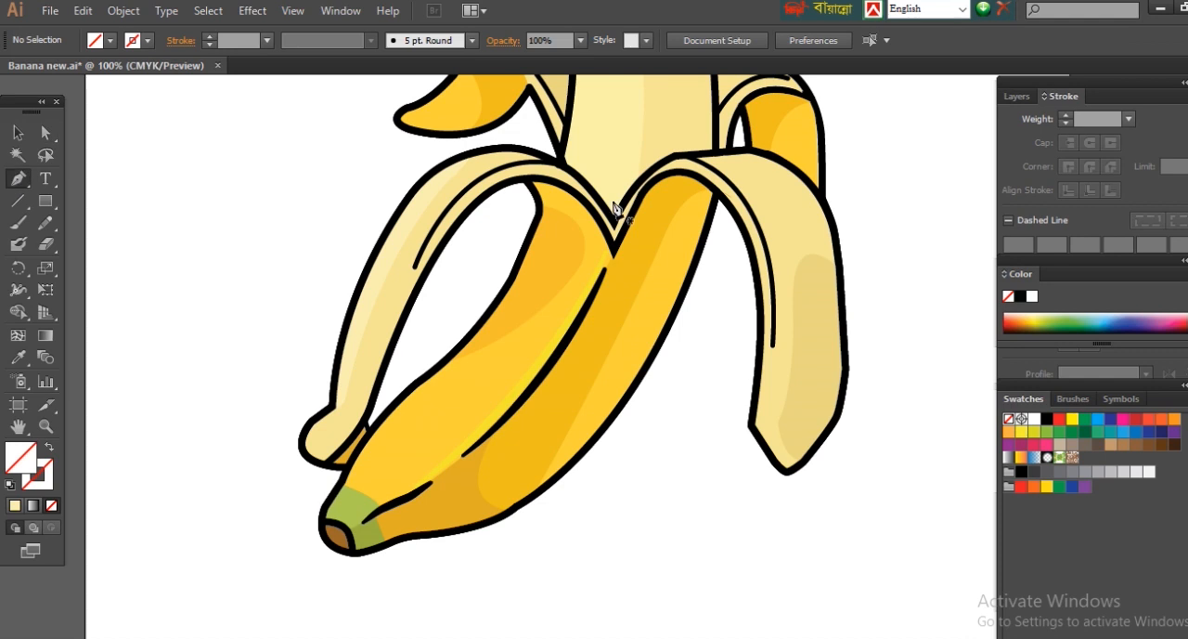
click(470, 175)
drag(361, 390, 328, 546)
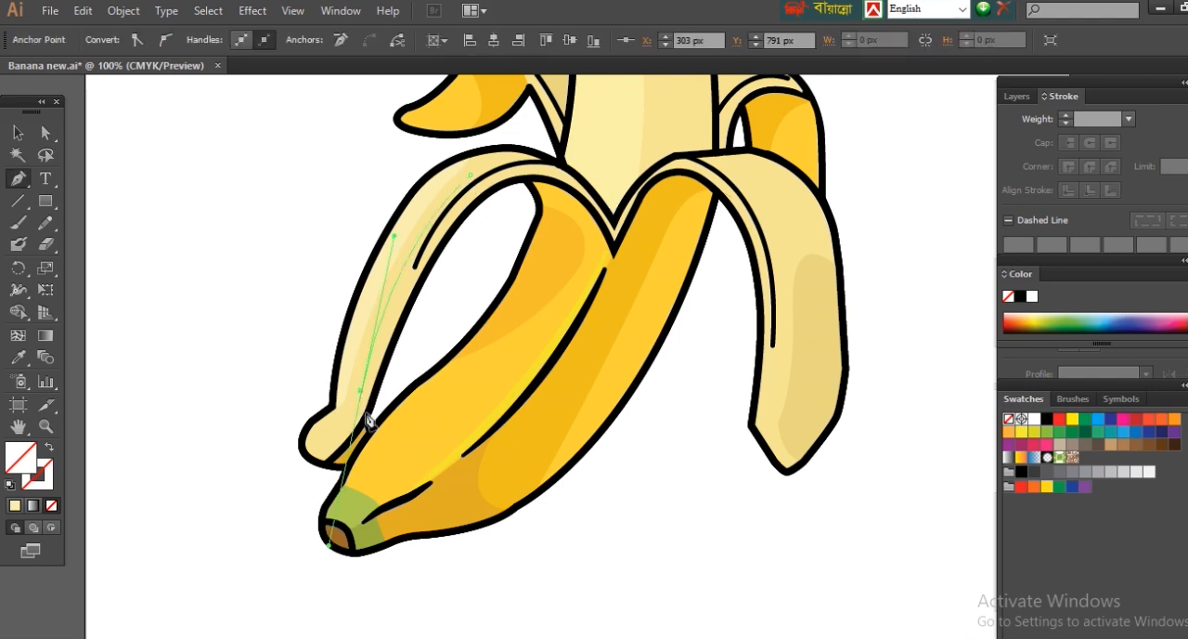
click(19, 356)
click(378, 271)
click(49, 447)
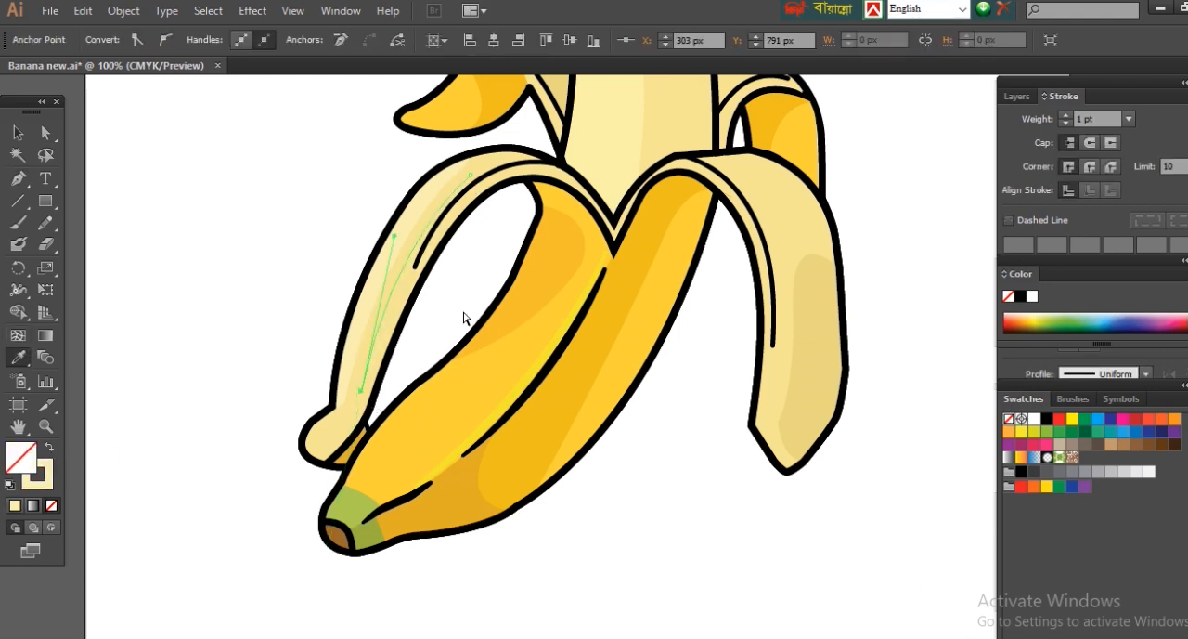
Step: Set the front left peel's highlight line to 6 pt with the lens-shaped width profile tapering at both ends
drag(307, 164, 666, 346)
click(1067, 115)
click(1068, 115)
click(1068, 115)
click(1068, 115)
click(1147, 374)
click(1101, 431)
click(46, 133)
click(107, 151)
key(ctrl+minus)
key(ctrl+minus)
key(ctrl+minus)
key(ctrl+minus)
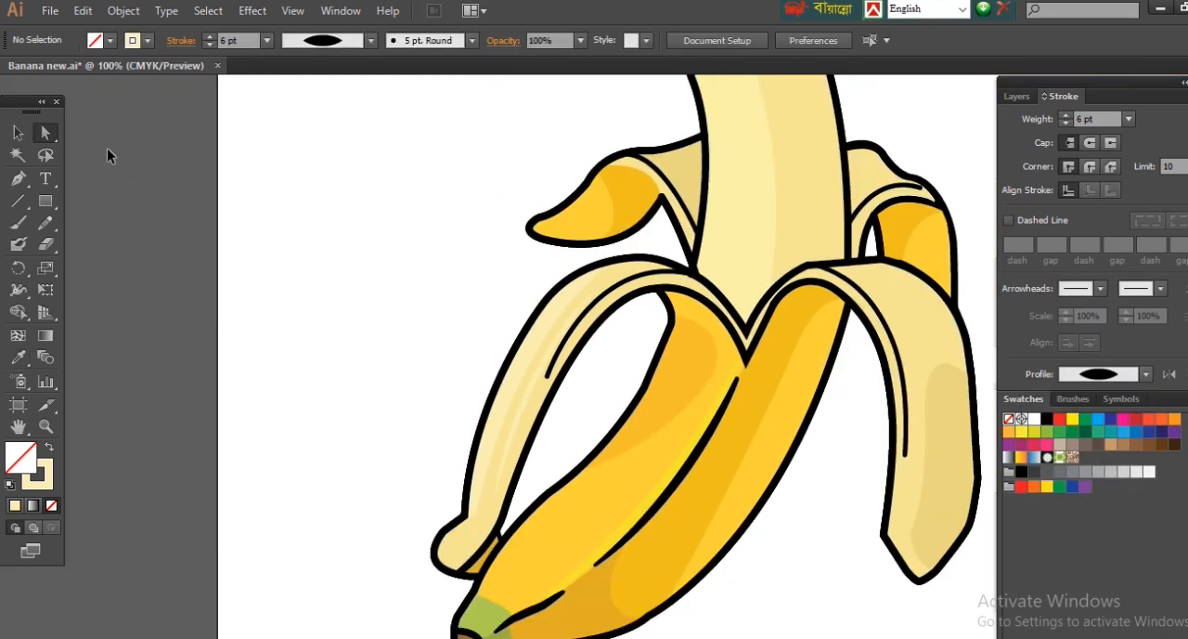
key(ctrl+minus)
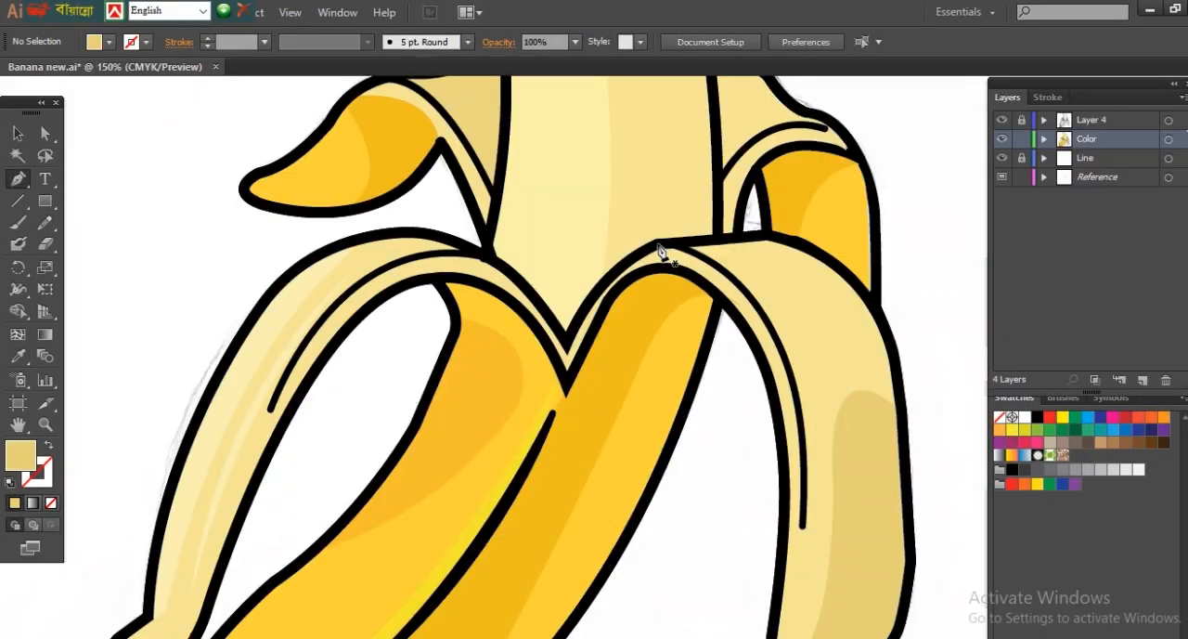
Step: Start a rim shape with the Pen tool, tracing the front right peel's crease line down to the peel's lower corner
click(658, 241)
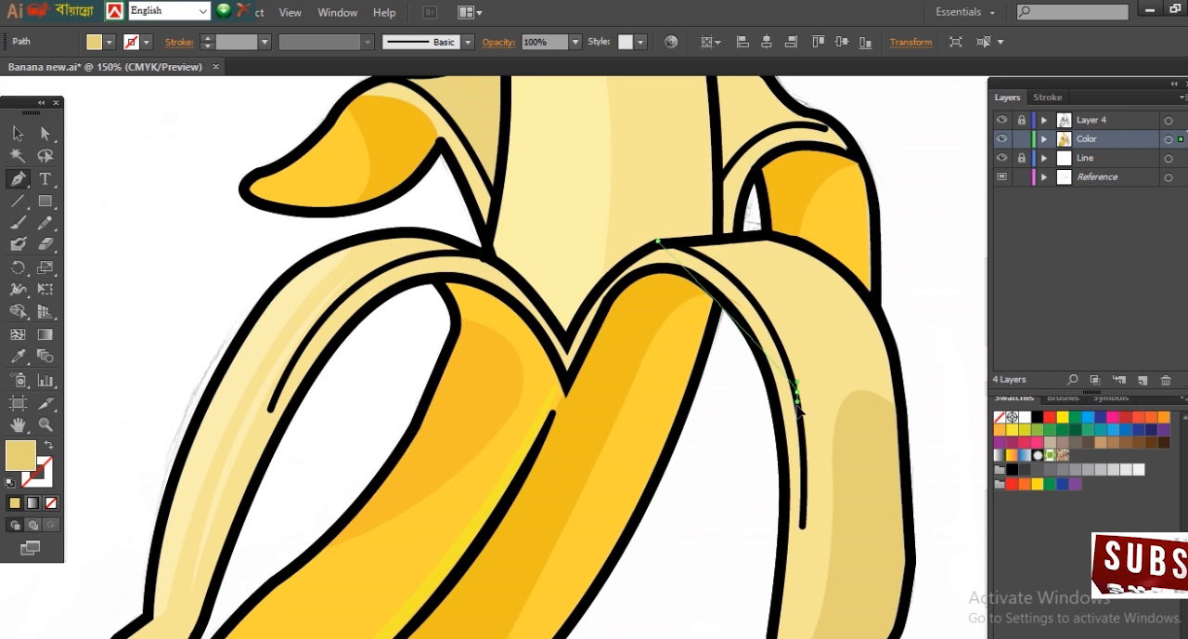
click(807, 409)
scroll(817, 427, down, 5)
drag(842, 367, 809, 469)
click(827, 346)
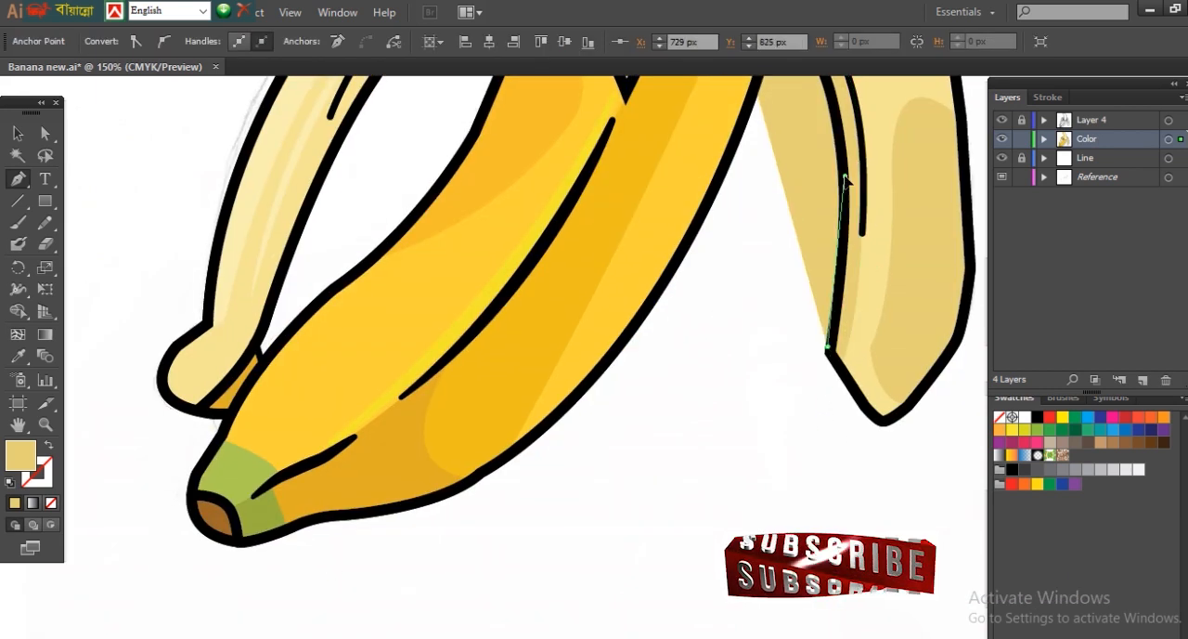
Step: Continue the rim shape back up the front right peel's inner edge and down to the central V
click(845, 176)
scroll(841, 186, up, 5)
drag(723, 285, 618, 263)
click(723, 285)
drag(664, 322, 646, 360)
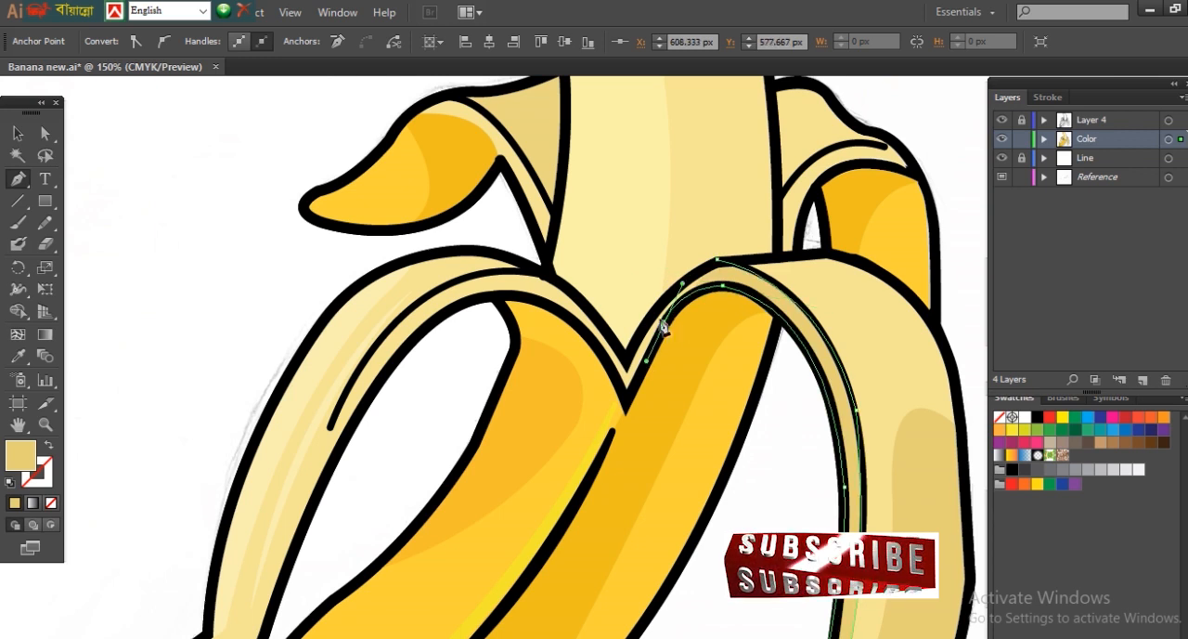
click(625, 399)
Step: Extend the rim shape along the front left peel's inner edge down to the peel's tip
drag(465, 312, 471, 277)
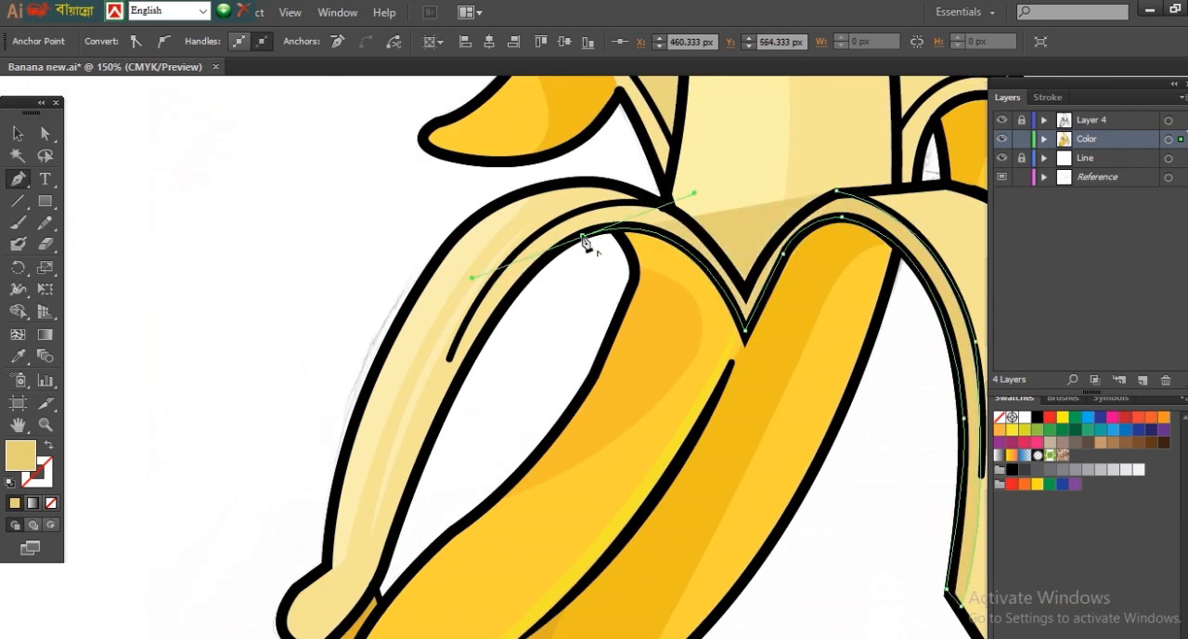
click(582, 236)
drag(545, 497, 591, 415)
drag(488, 330, 346, 579)
click(488, 329)
click(428, 490)
click(345, 561)
Step: Close the rim shape by tracing back up the front left peel's crease line and through the central V
drag(420, 472, 436, 439)
click(420, 473)
drag(500, 271, 516, 231)
drag(568, 163, 661, 110)
click(724, 137)
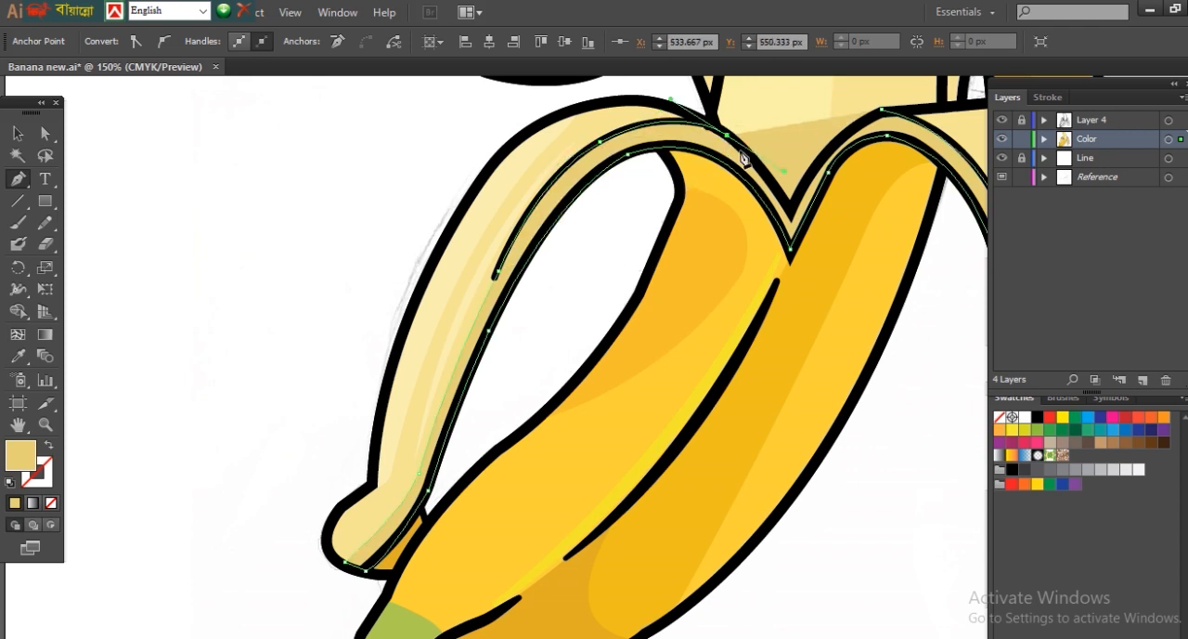
click(791, 221)
drag(880, 111, 922, 103)
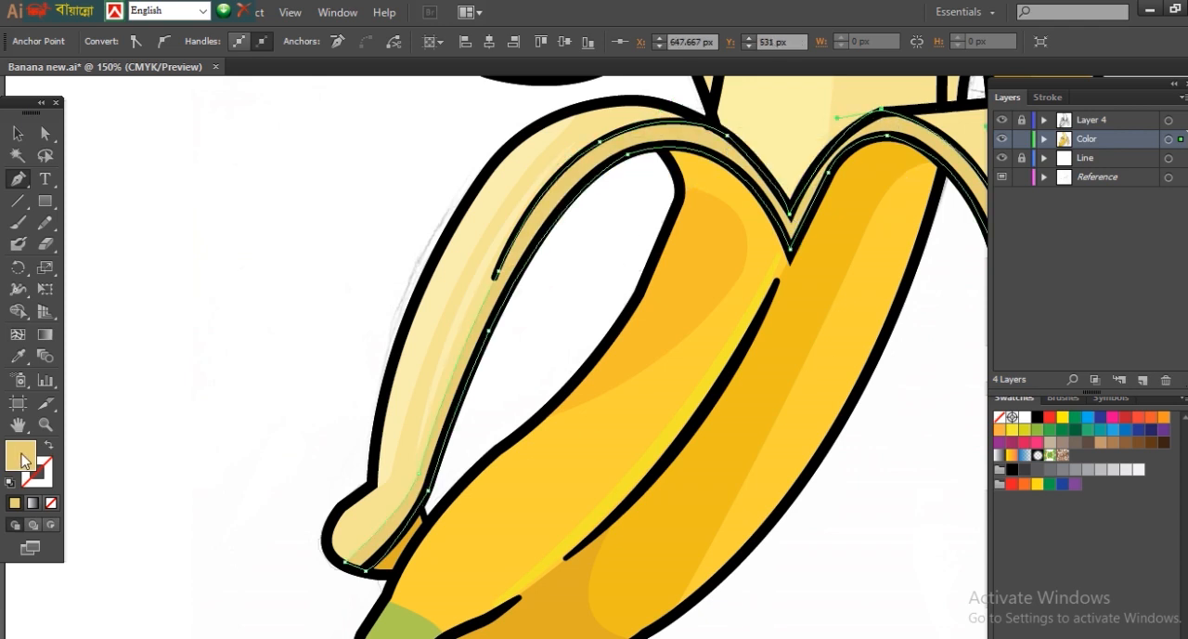
Step: Fill the peel rim shape with the saturated yellow FCCD06
double_click(20, 455)
drag(984, 562, 984, 570)
click(947, 371)
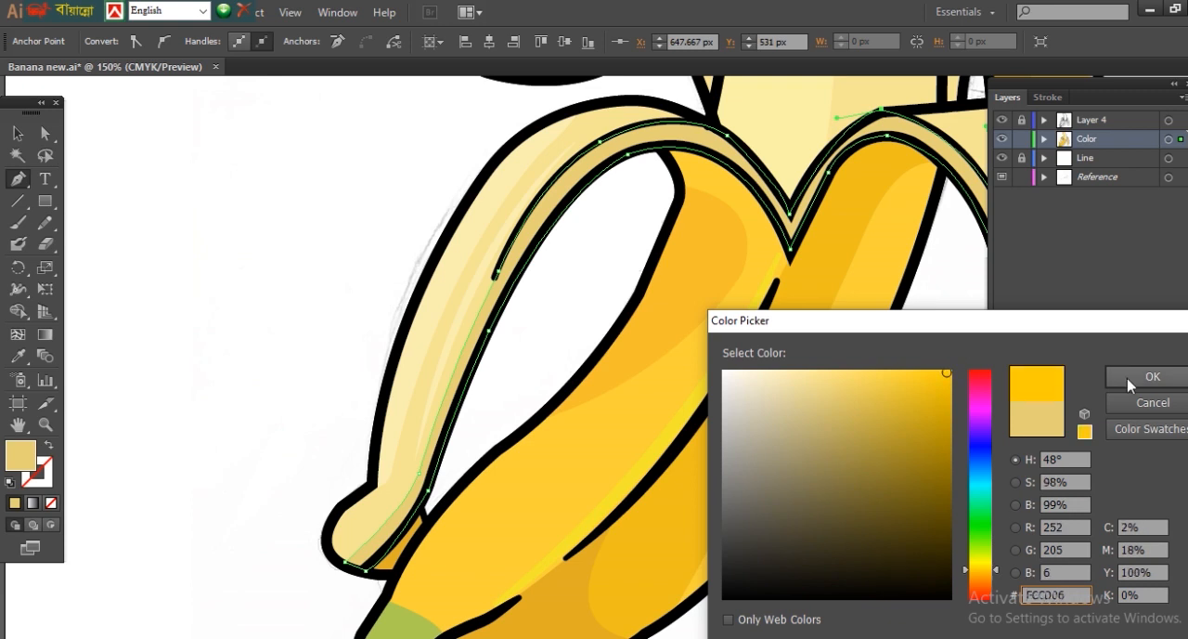
click(1129, 380)
key(ctrl+minus)
key(ctrl+minus)
key(ctrl+minus)
ctrl+click(814, 372)
ctrl+click(771, 325)
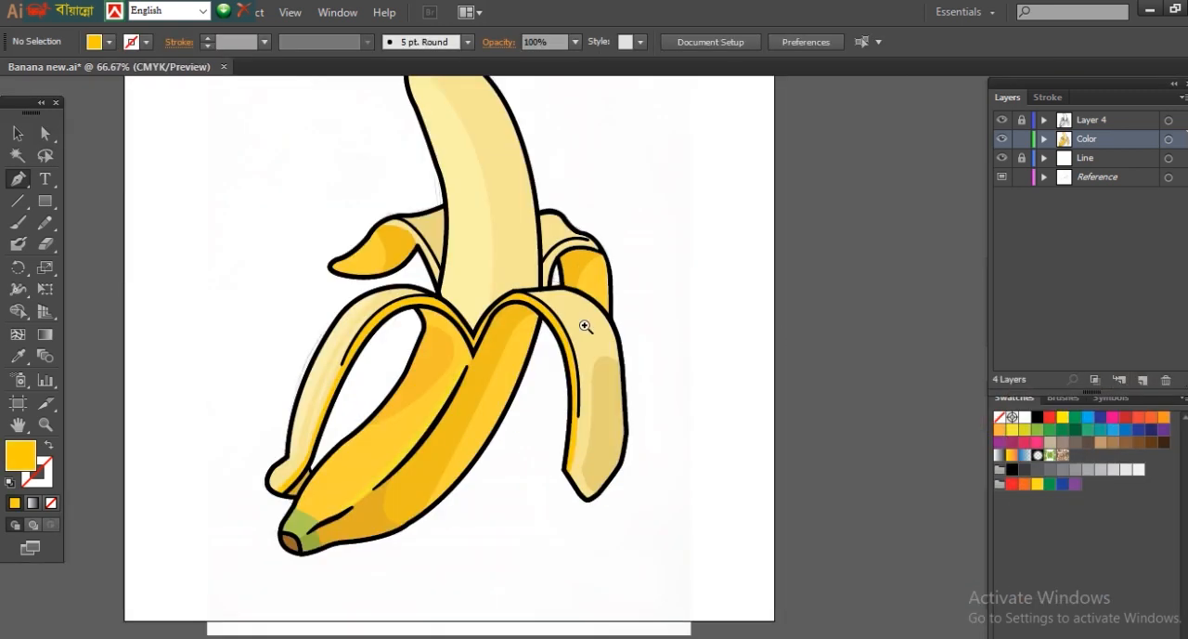
Step: Draw a closed yellow rim shape along the curled edge of the back right peel with the Pen tool
ctrl+click(586, 325)
ctrl+click(585, 326)
click(576, 315)
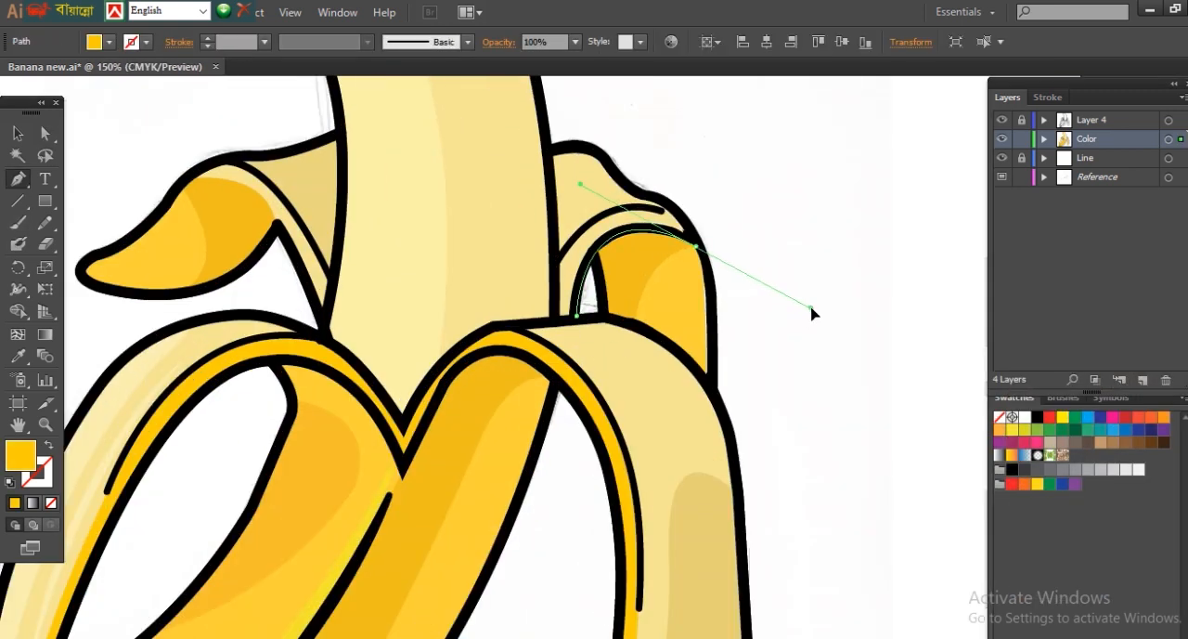
click(686, 216)
drag(554, 266, 501, 353)
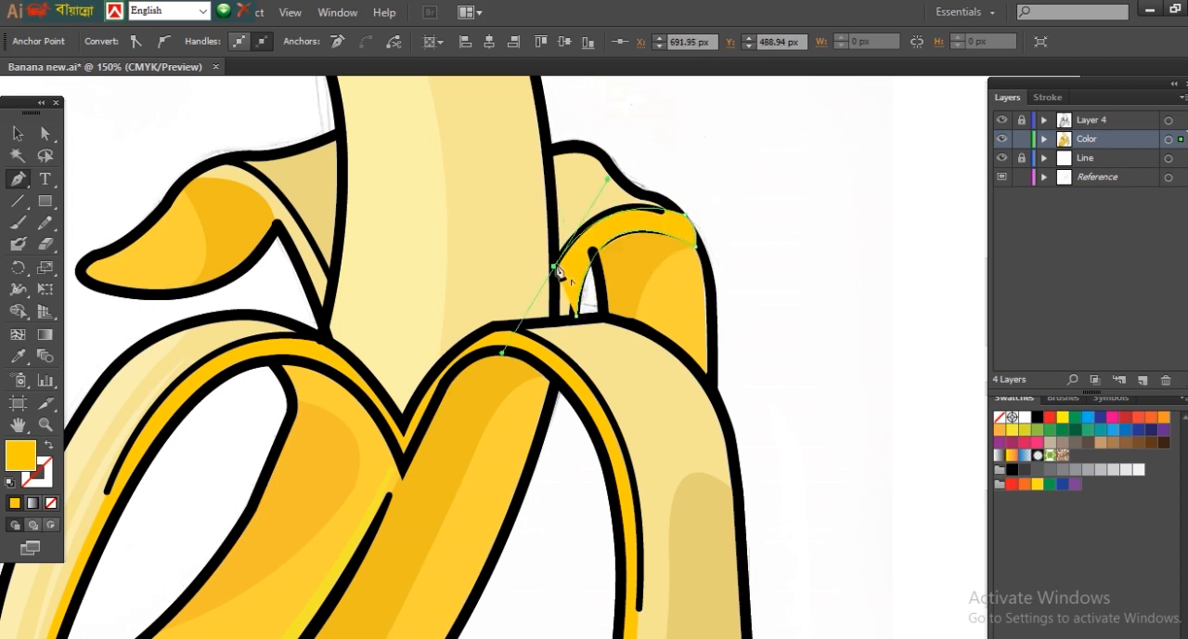
click(557, 322)
ctrl+alt+click(757, 332)
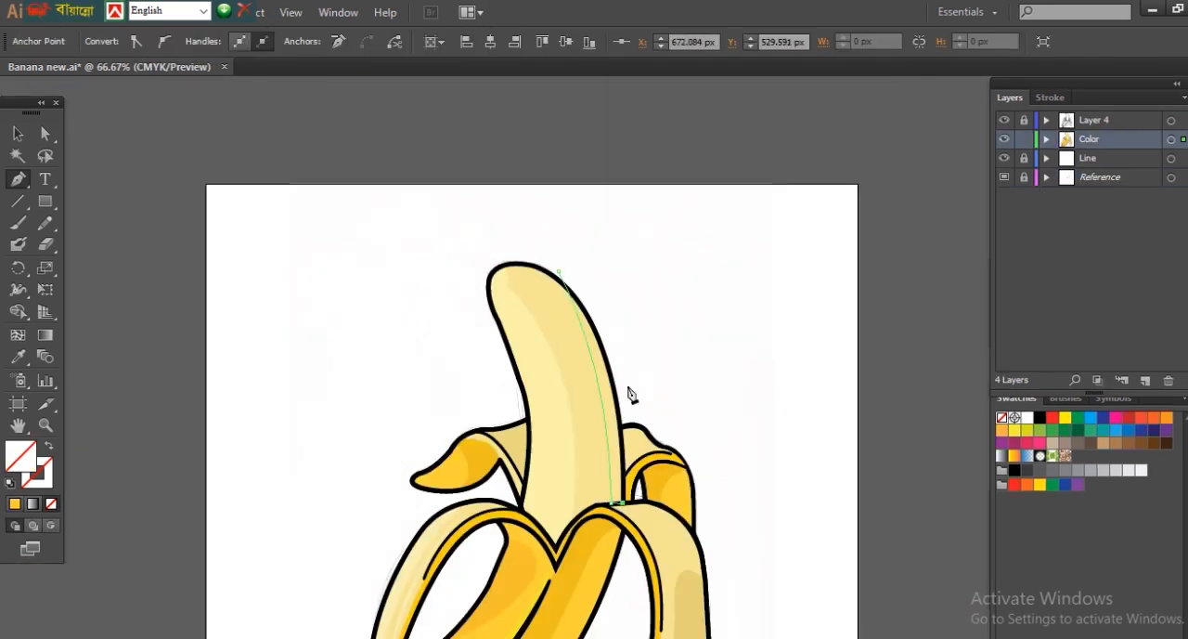
Step: Draw a closed highlight shape along the banana flesh's right edge and fill it with the flesh's light cream
click(613, 357)
drag(558, 271, 605, 278)
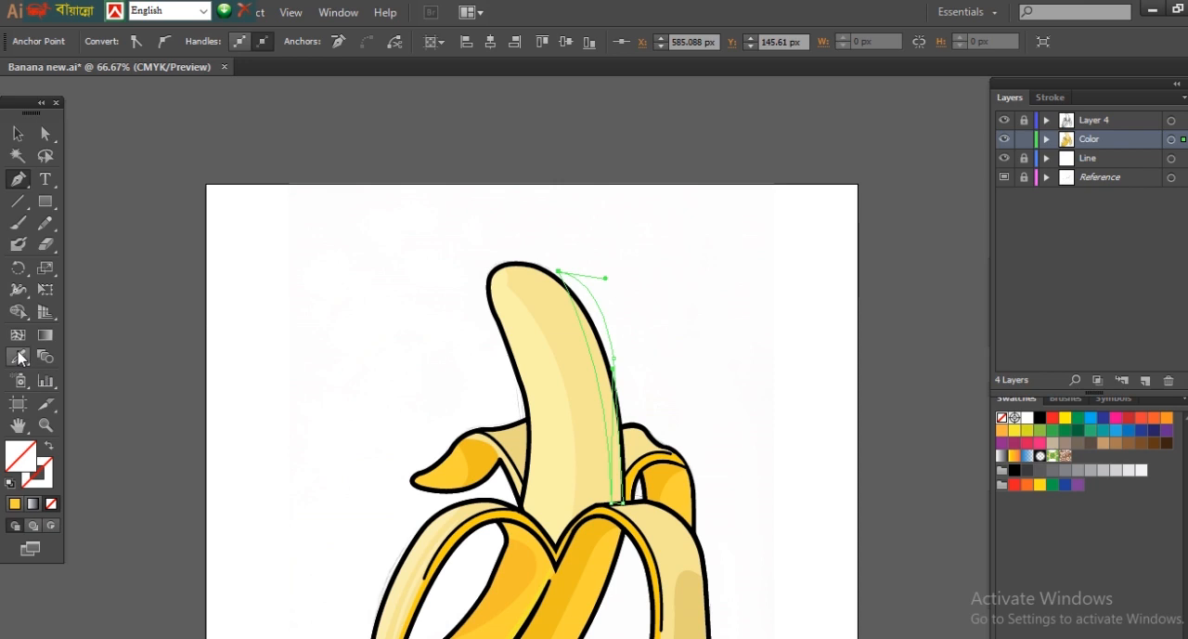
key(i)
click(542, 391)
key(a)
click(833, 397)
Step: Remove the part of the flesh highlight outside the banana's outline with the Shape Builder tool
drag(445, 233, 698, 576)
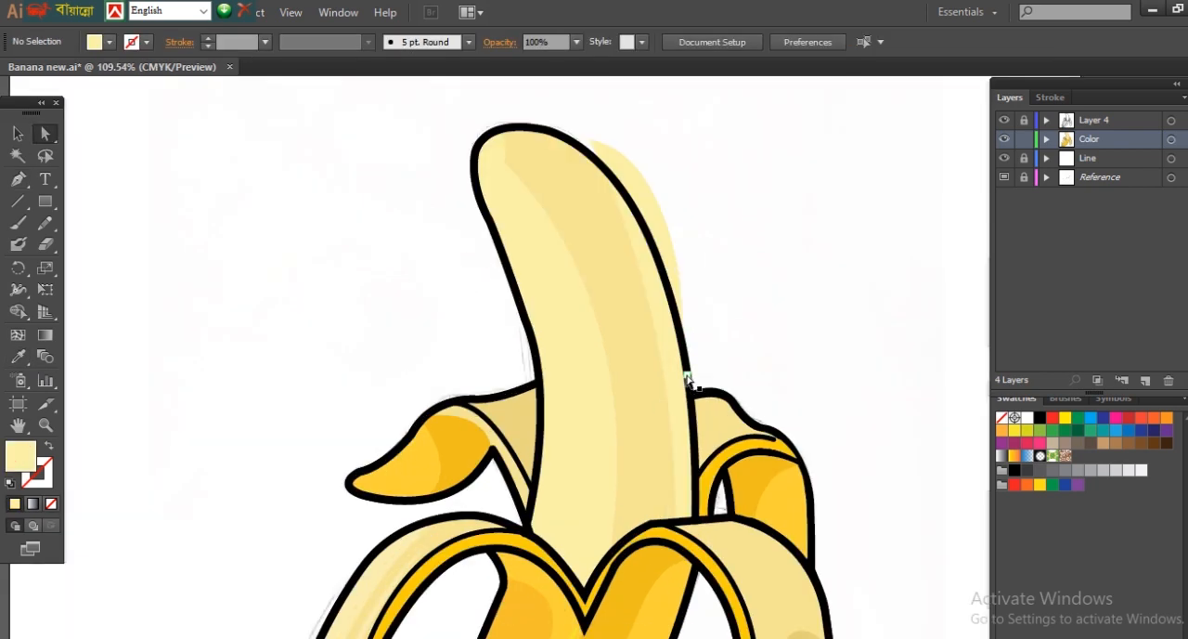
click(660, 223)
click(620, 243)
shift+click(655, 201)
click(20, 313)
alt+click(653, 200)
click(45, 133)
click(864, 316)
key(ctrl+1)
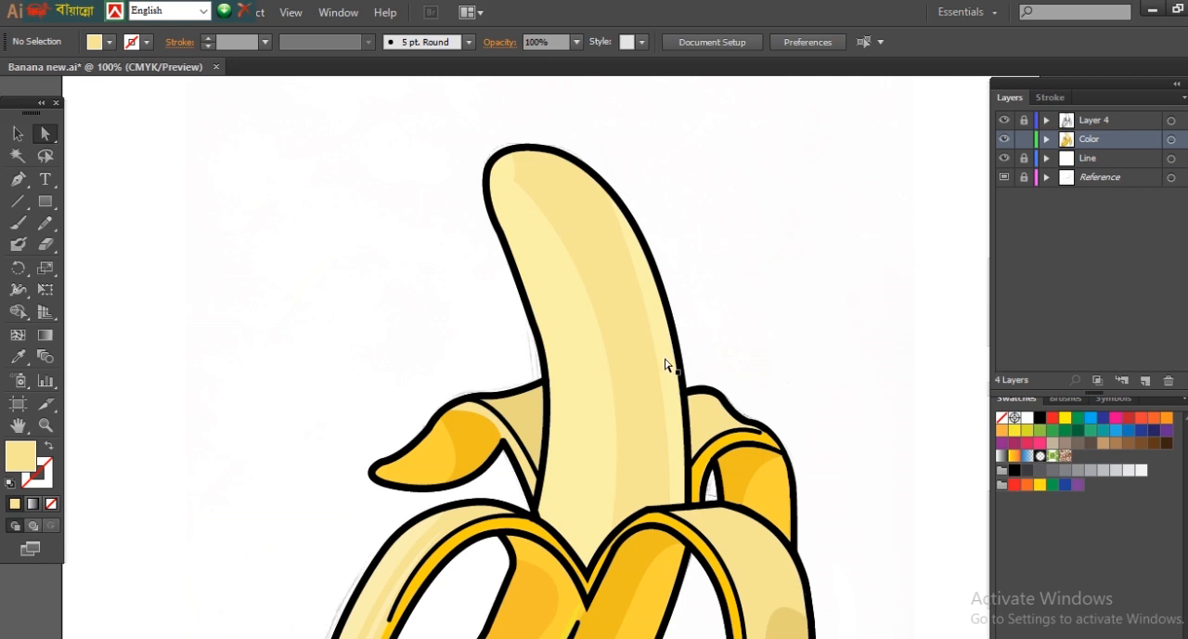
Step: Add an anchor point to the flesh highlight's inner edge and shift it slightly to widen the highlight
click(665, 364)
click(17, 179)
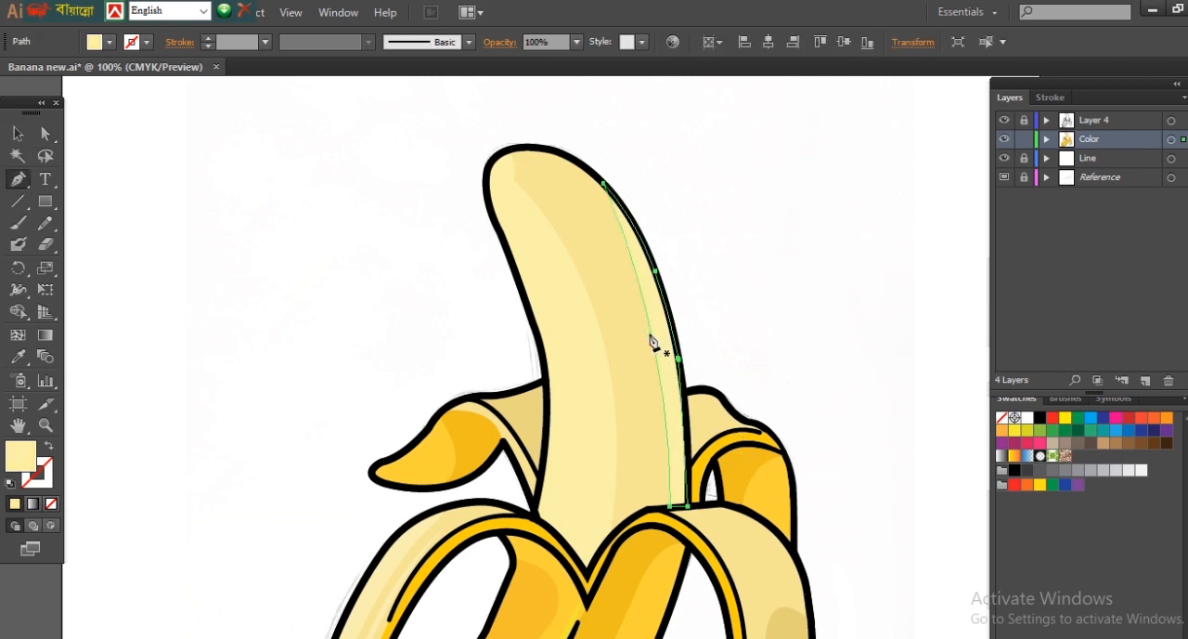
click(652, 340)
drag(654, 340, 649, 342)
ctrl+click(742, 315)
Step: Draw a curved texture line down the left side of the banana flesh with a slightly darker cream stroke
drag(725, 548, 818, 420)
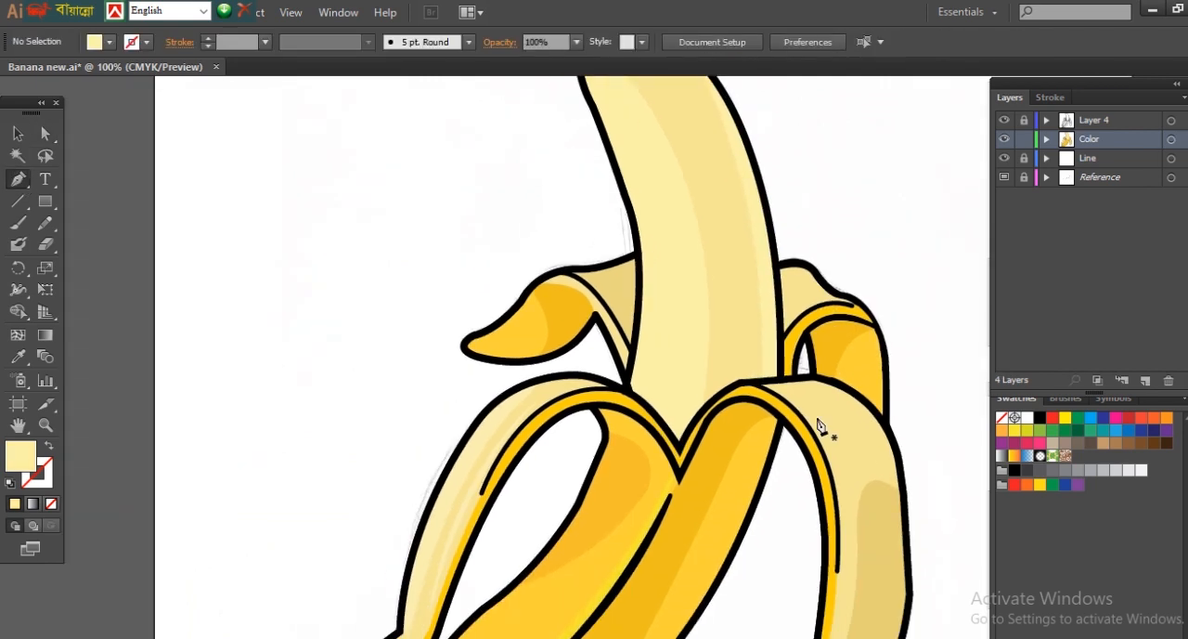
click(653, 201)
drag(647, 454, 632, 536)
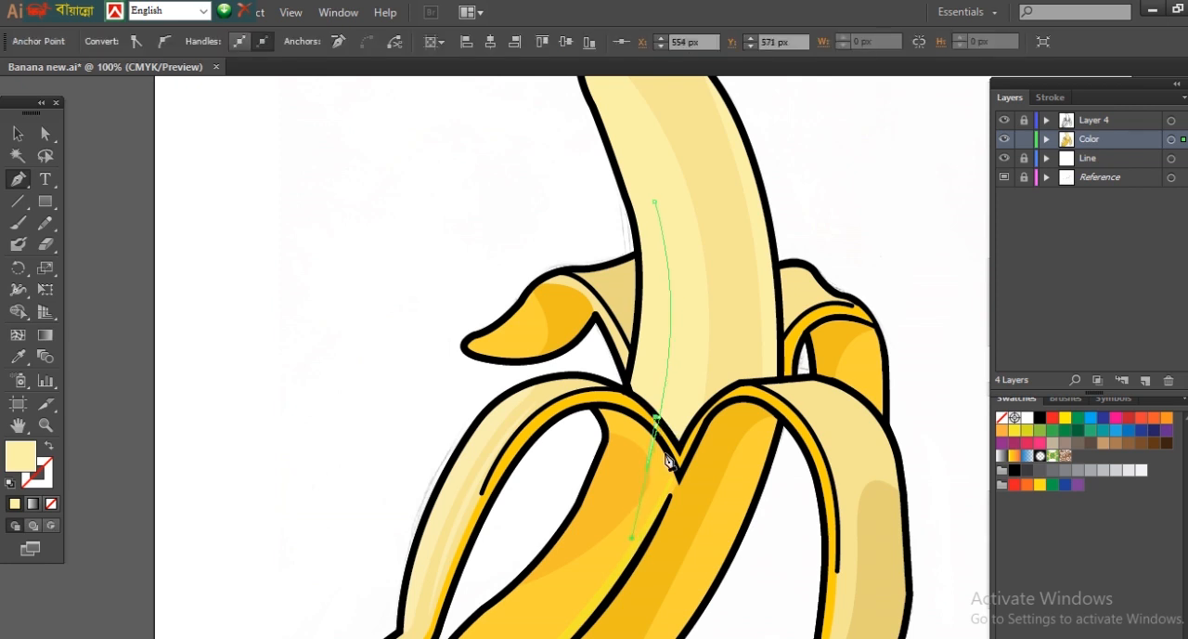
click(48, 448)
double_click(40, 475)
click(833, 379)
click(1153, 378)
Step: Apply the double-bulge width profile to the flesh's texture line and set its weight to 7 pt
click(1049, 98)
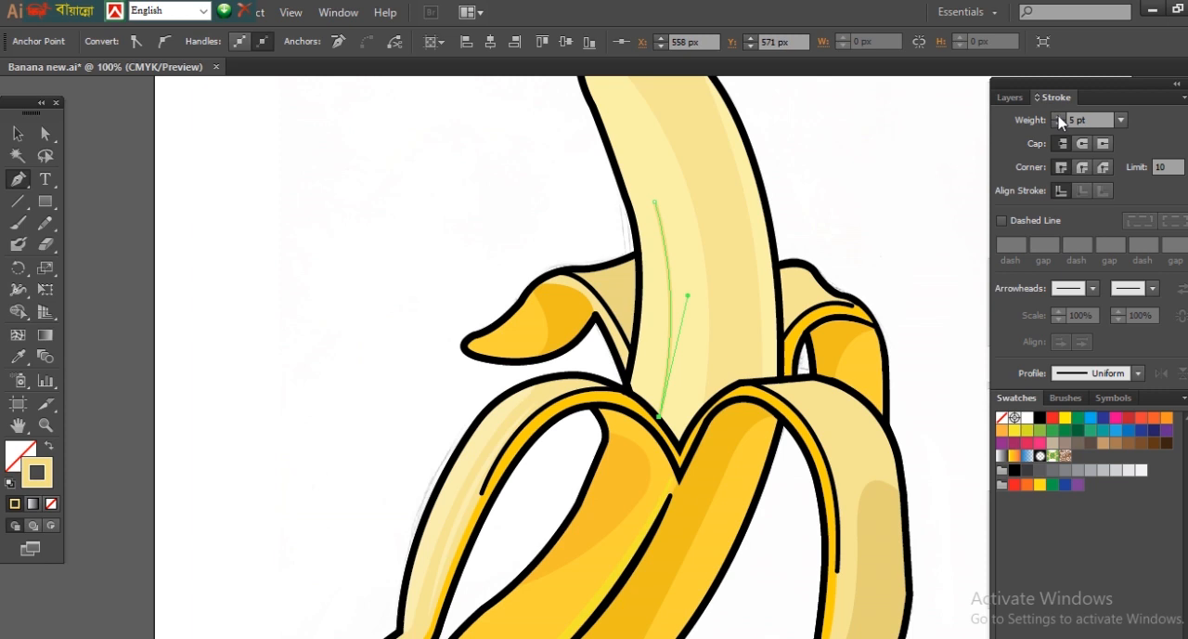
click(1120, 120)
click(1121, 120)
click(1138, 373)
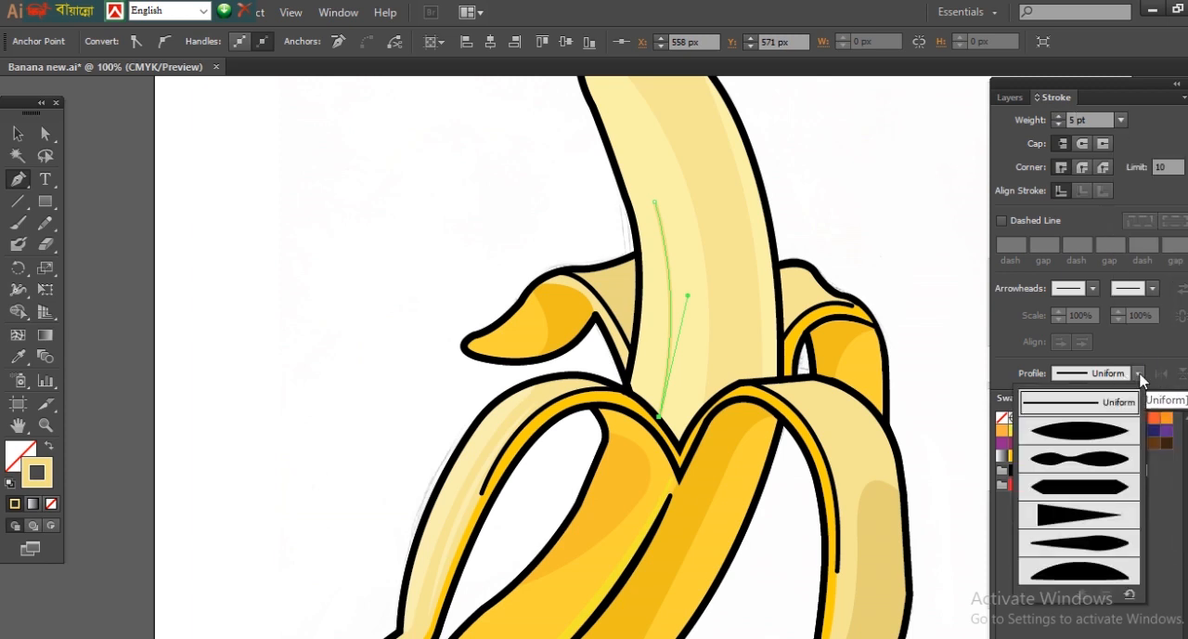
click(1102, 467)
click(386, 197)
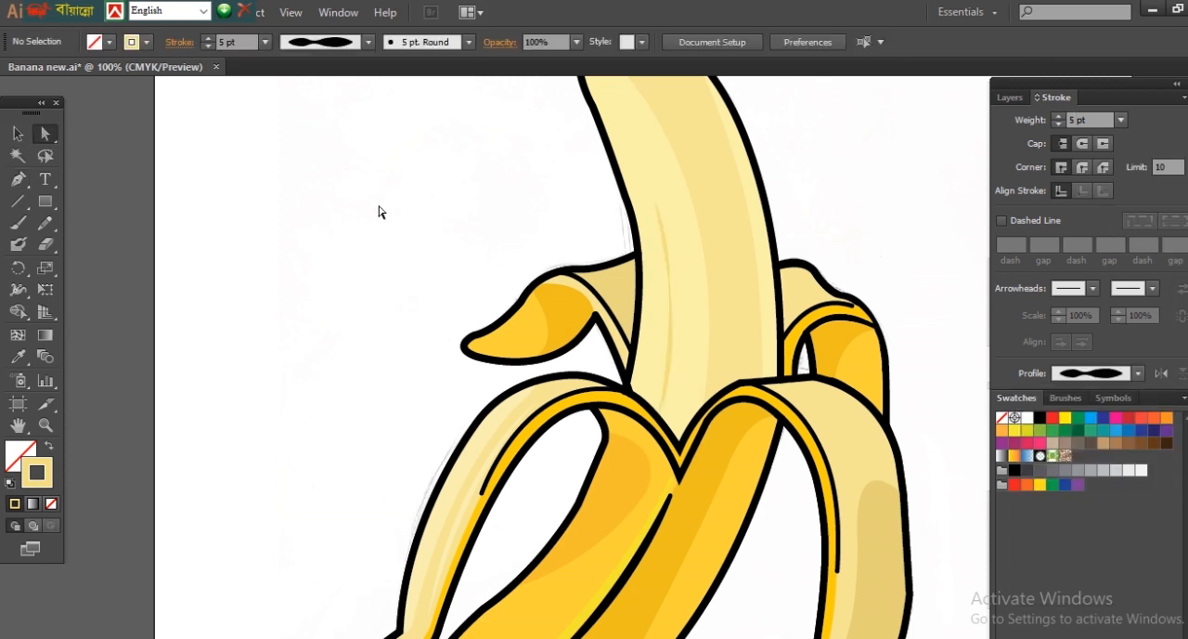
click(647, 249)
click(1059, 115)
click(1058, 115)
click(844, 195)
Step: Place a copy of the flesh's texture line on the right side of the flesh, following its curve
click(670, 322)
click(736, 232)
key(v)
drag(731, 150, 735, 157)
drag(740, 297, 749, 295)
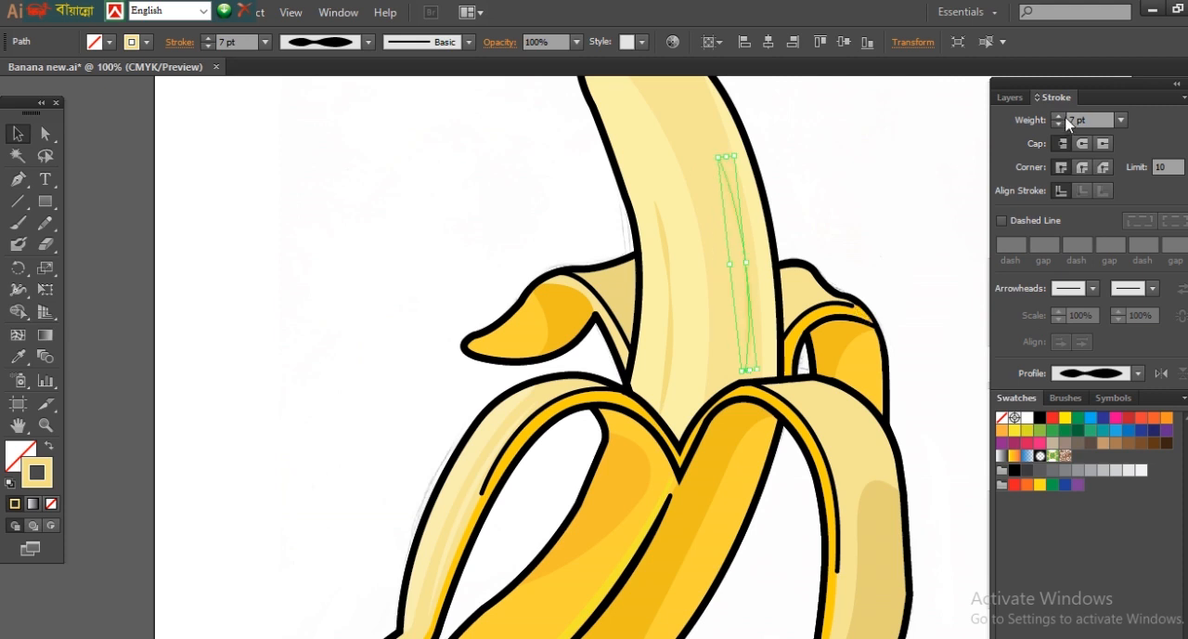
key(a)
click(340, 212)
Step: Recolour the right texture line's stroke with a darker yellow-tan
click(749, 309)
double_click(47, 466)
click(851, 390)
click(1164, 382)
click(928, 548)
key(ctrl+minus)
key(ctrl+plus)
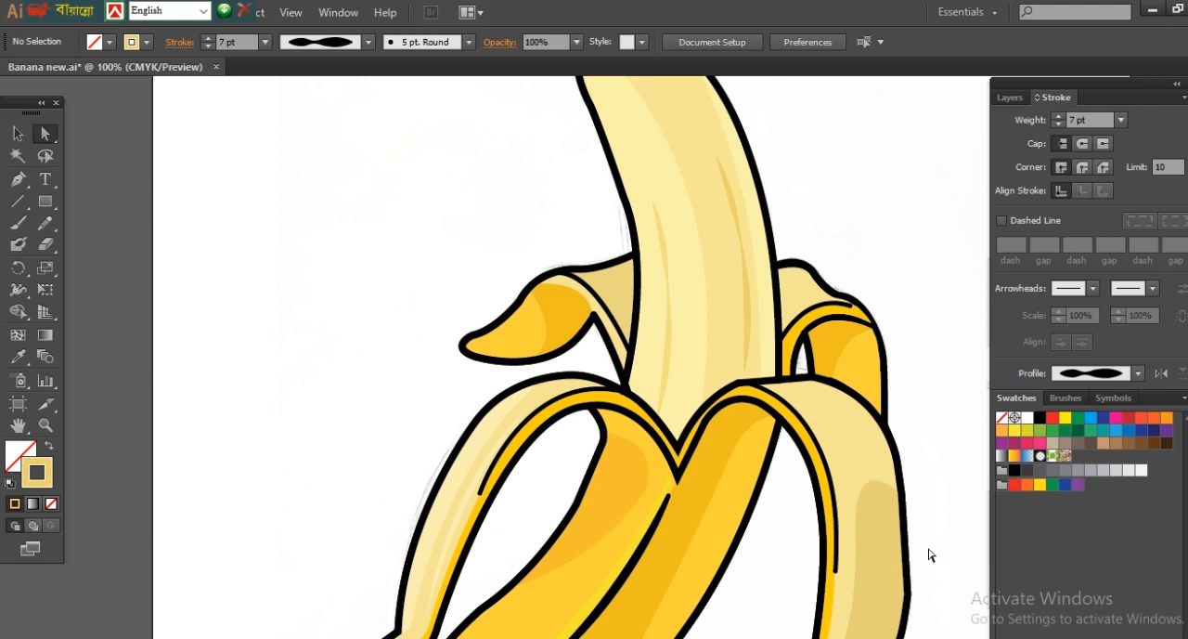
Step: Move the lower anchor of the orange shading on the unpeeled banana down its left outline and smooth the inner curve's anchor
scroll(649, 506, up, 1)
drag(634, 493, 801, 428)
click(658, 306)
click(496, 435)
click(502, 433)
drag(502, 434, 467, 464)
click(706, 287)
click(162, 42)
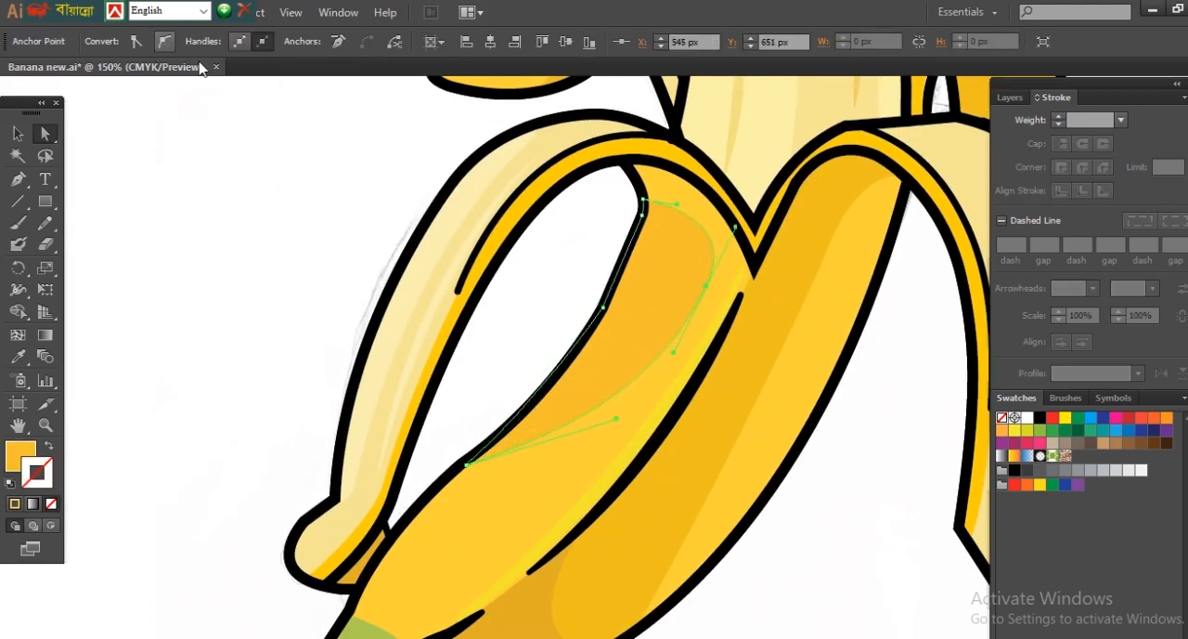
key(ctrl+shift+a)
Step: Draw a smaller curved shade inside the banana's orange shading and fill it with a deeper orange-yellow
key(p)
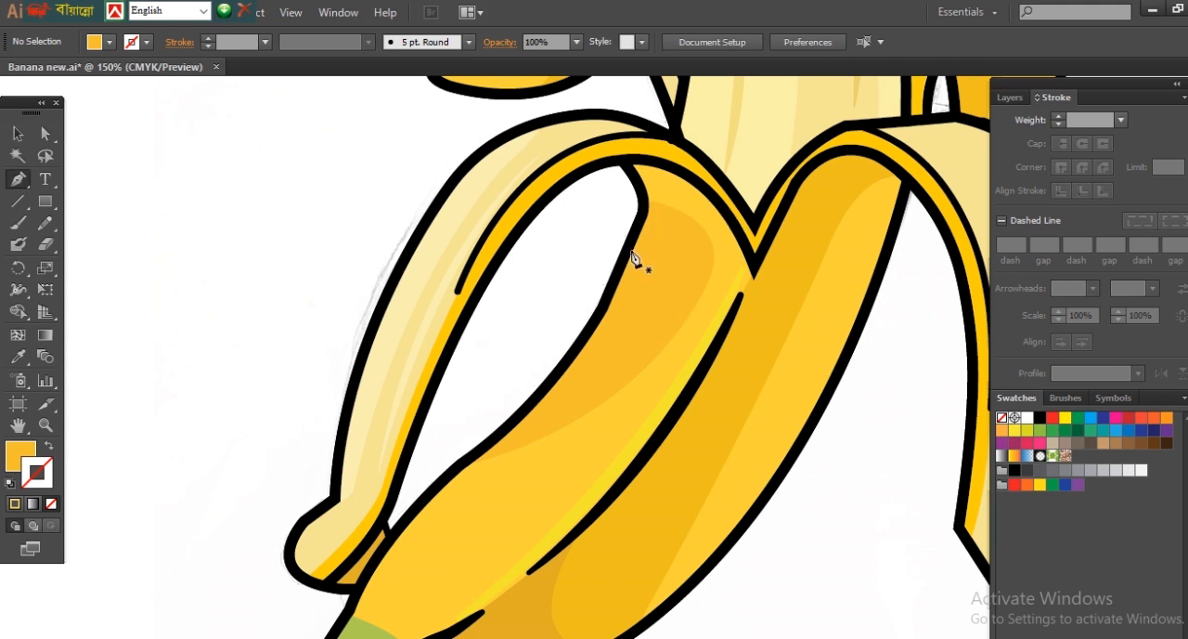
click(623, 228)
drag(672, 267, 678, 291)
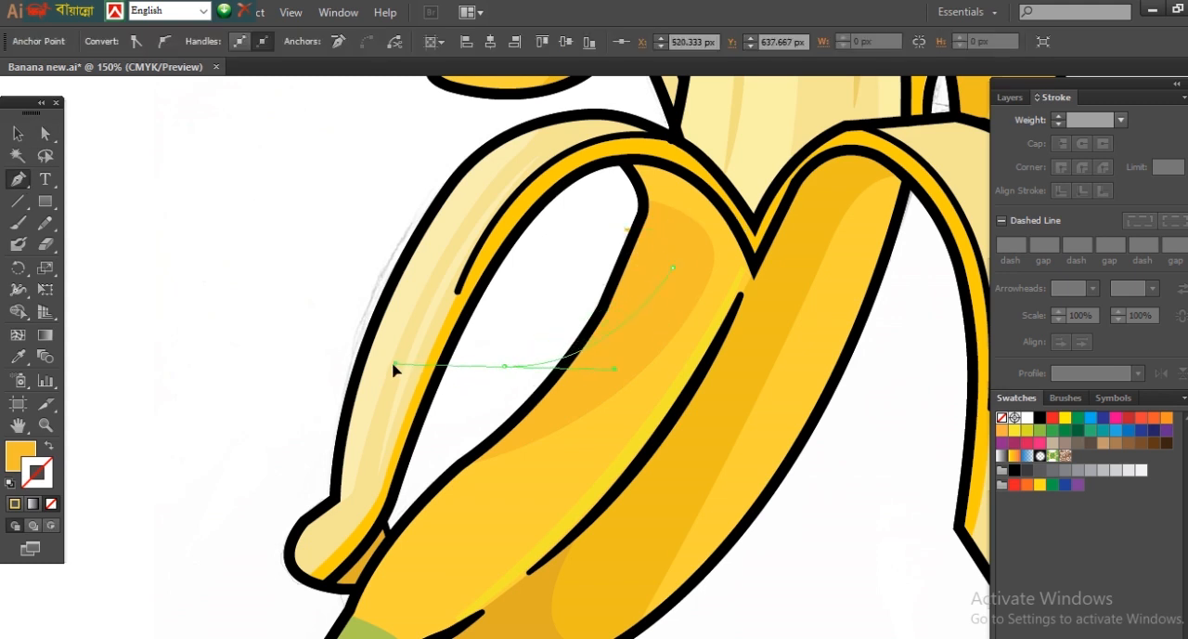
drag(395, 364, 397, 364)
double_click(20, 457)
click(920, 385)
key(Return)
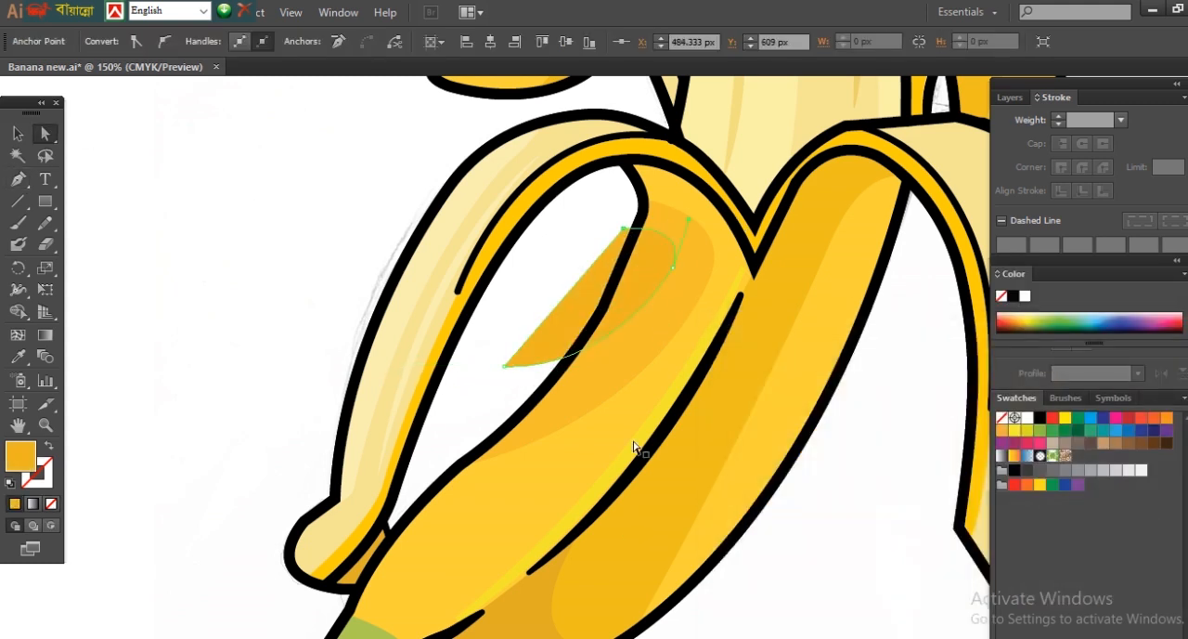
Step: Trim the deeper orange-yellow shade to the banana's left outline with the Shape Builder tool
click(45, 136)
click(540, 398)
shift+click(647, 270)
key(shift+m)
alt+click(580, 307)
click(44, 135)
click(156, 324)
Step: Extend the stem's darker green shade over the strip beside it with the Shape Builder tool
key(ctrl+minus)
key(ctrl+minus)
key(ctrl+minus)
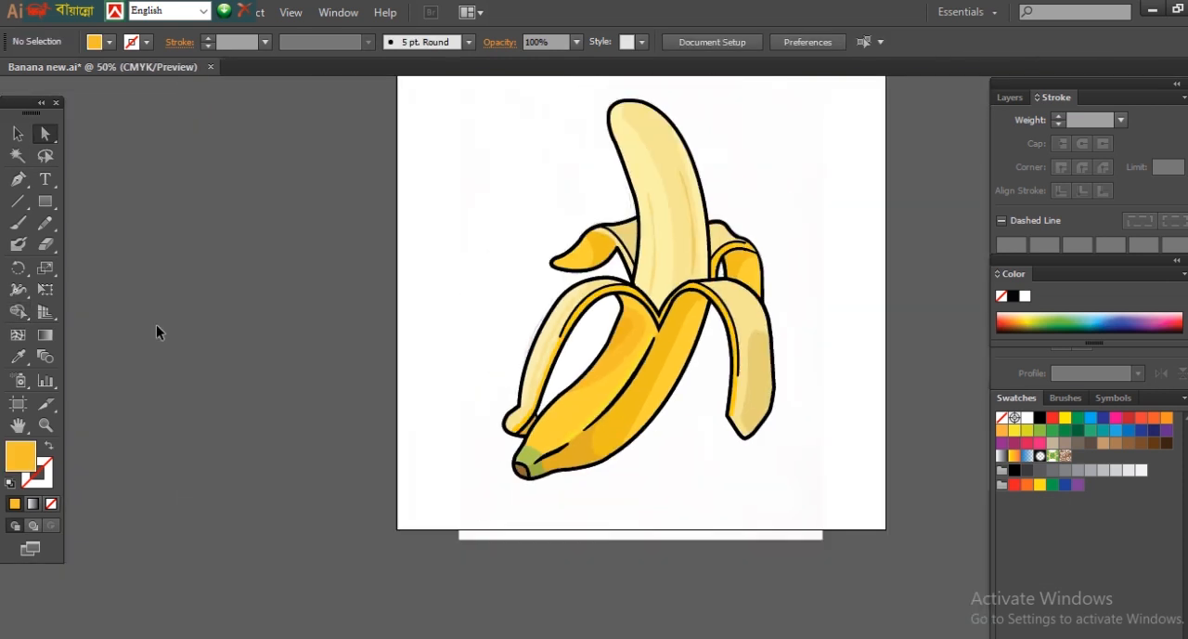
ctrl+click(595, 464)
ctrl+click(591, 376)
ctrl+click(559, 346)
click(490, 351)
shift+click(541, 330)
key(shift+m)
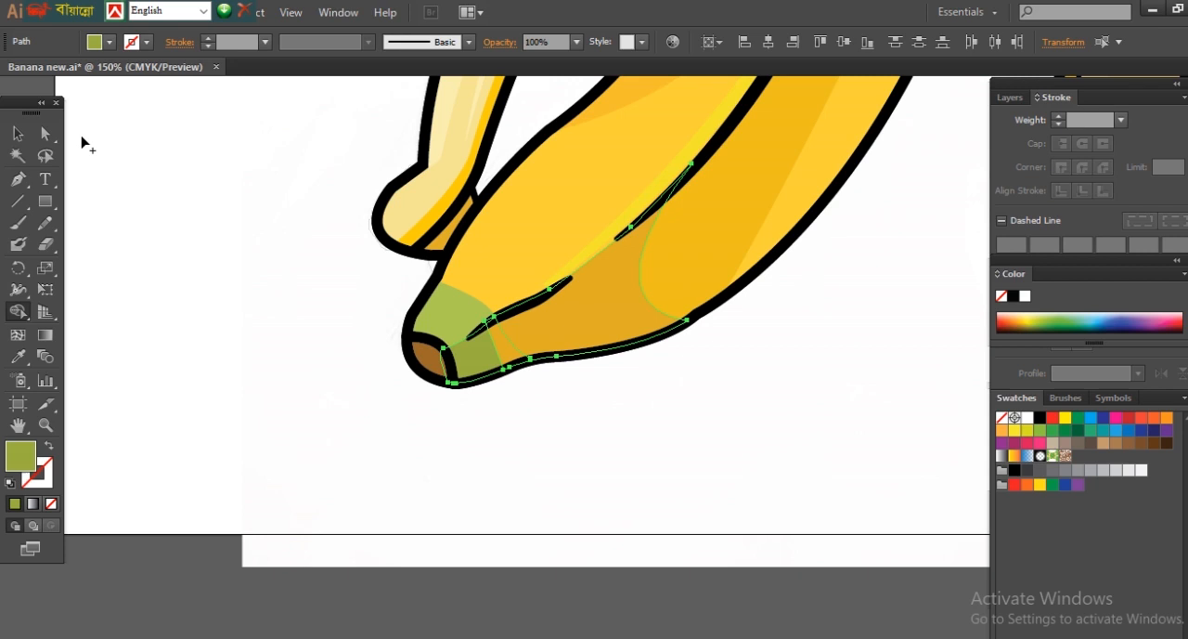
drag(508, 351, 477, 359)
click(46, 137)
click(638, 544)
ctrl+click(469, 330)
Step: Draw a short curved line across the green stem and give it a light green stroke with no fill
click(18, 181)
click(571, 378)
drag(628, 335, 649, 326)
key(i)
click(566, 349)
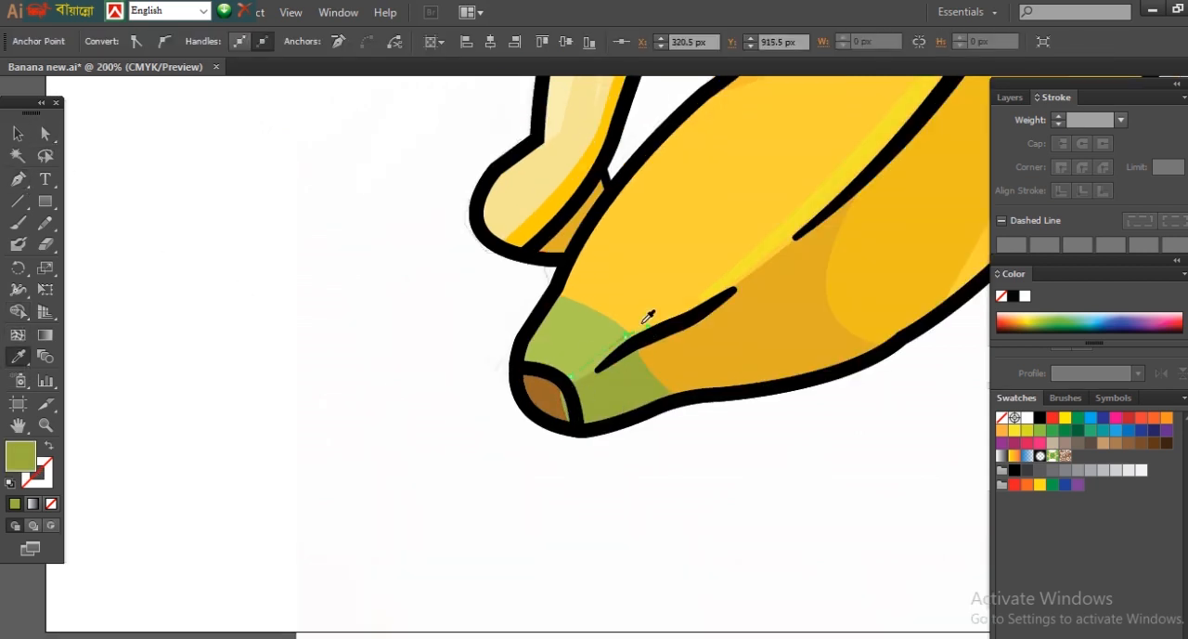
double_click(22, 455)
click(853, 393)
click(1154, 377)
click(50, 446)
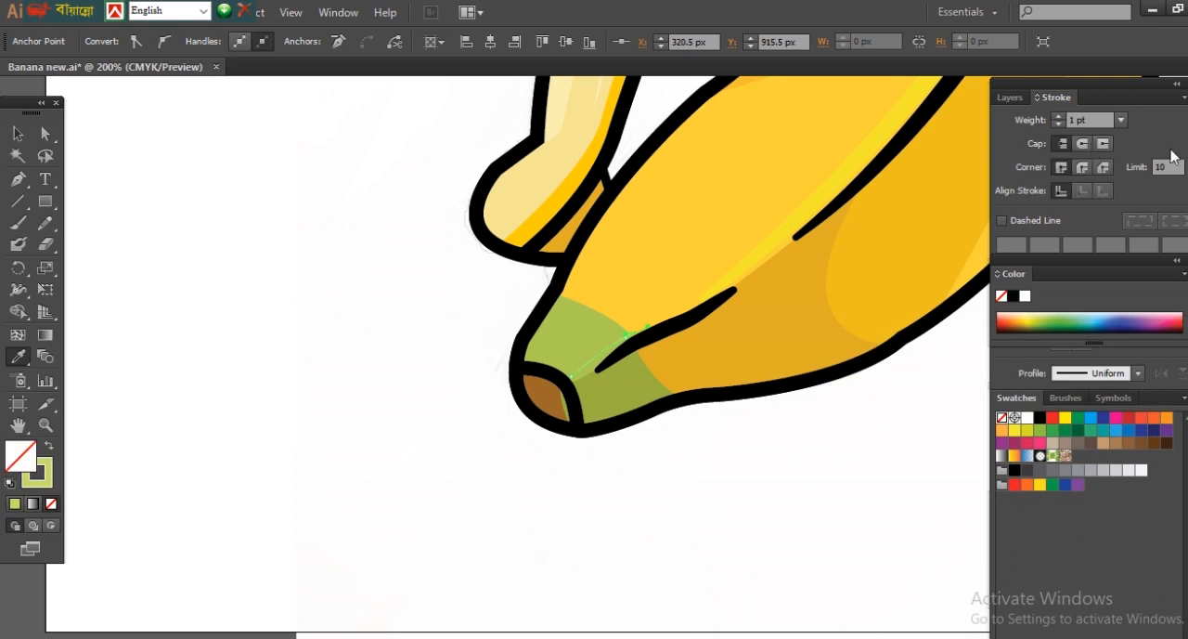
Step: Set the stem highlight's stroke to 5 pt with a tapered width profile and nudge both end anchors inward
click(1059, 117)
click(1139, 372)
click(1091, 433)
key(a)
drag(460, 258, 733, 511)
drag(553, 348, 558, 354)
mouse_move(688, 250)
mouse_down()
mouse_move(696, 240)
mouse_move(675, 254)
mouse_up()
click(735, 544)
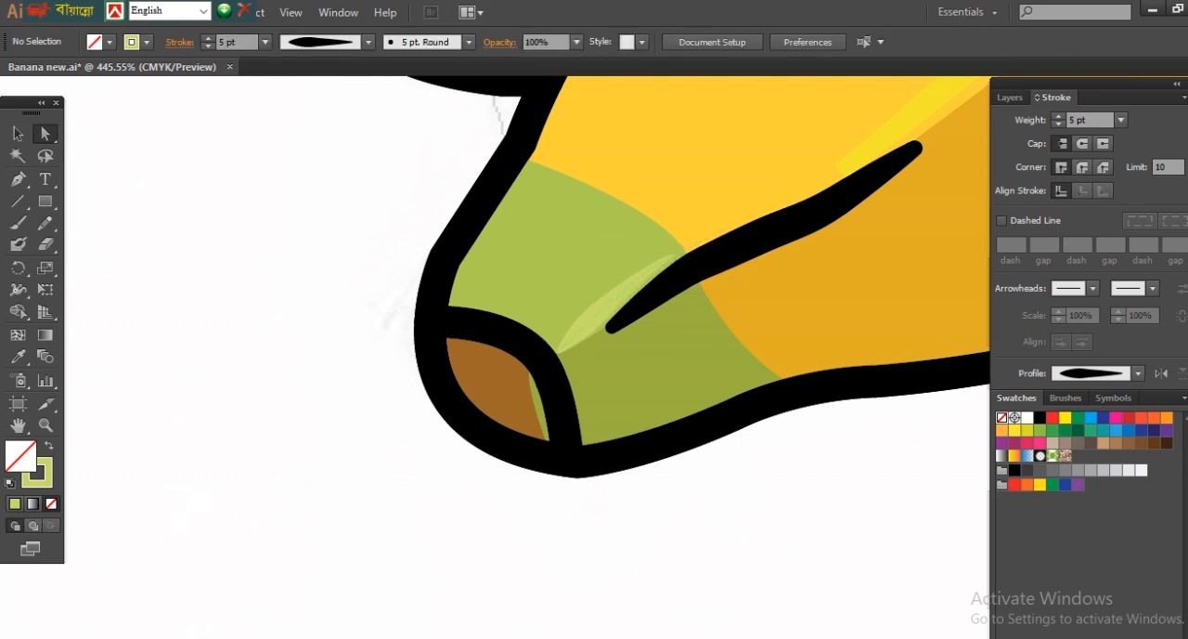
Step: Draw an ellipse over the stem's lower edge and fill it with a darker olive green, without a stroke
drag(45, 201, 91, 202)
drag(759, 480, 759, 480)
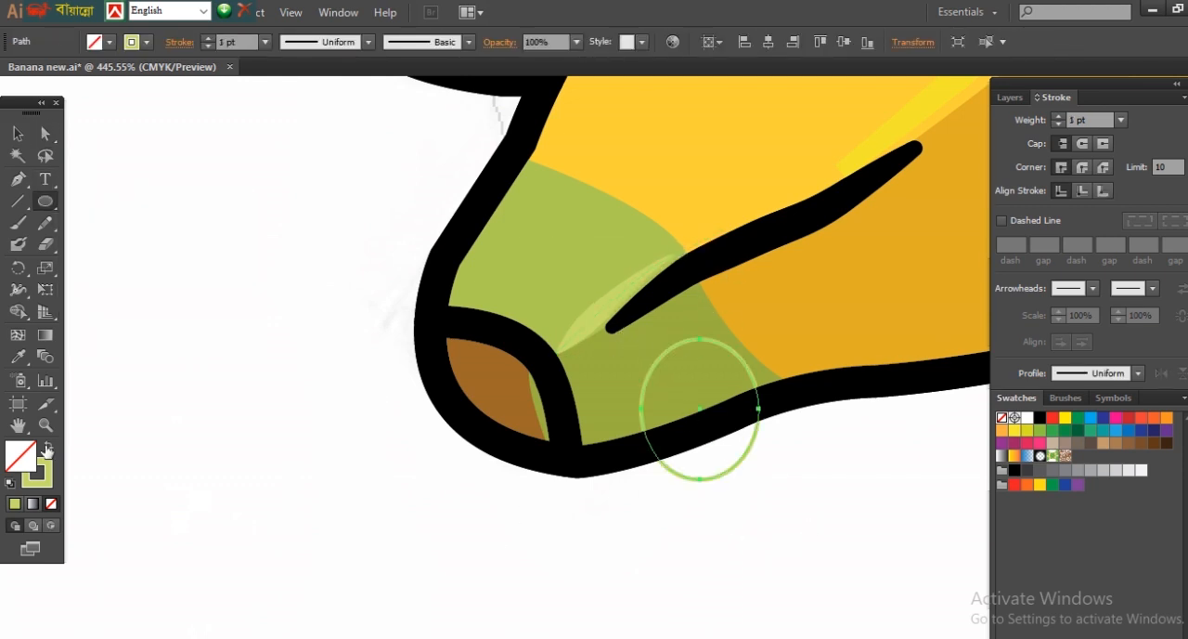
click(49, 446)
click(19, 356)
click(602, 399)
double_click(26, 451)
click(877, 456)
click(1138, 384)
key(a)
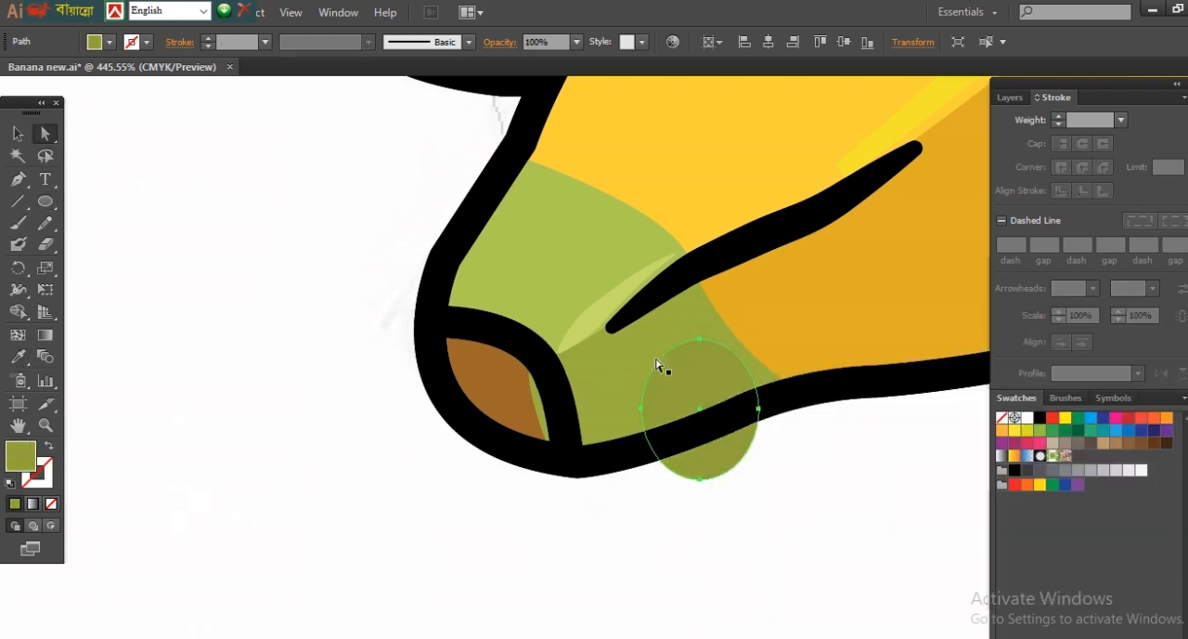
Step: Move the olive ellipse up into the stem's dark green area and rotate it to follow the outline
drag(701, 415, 668, 392)
key(v)
drag(734, 470, 785, 465)
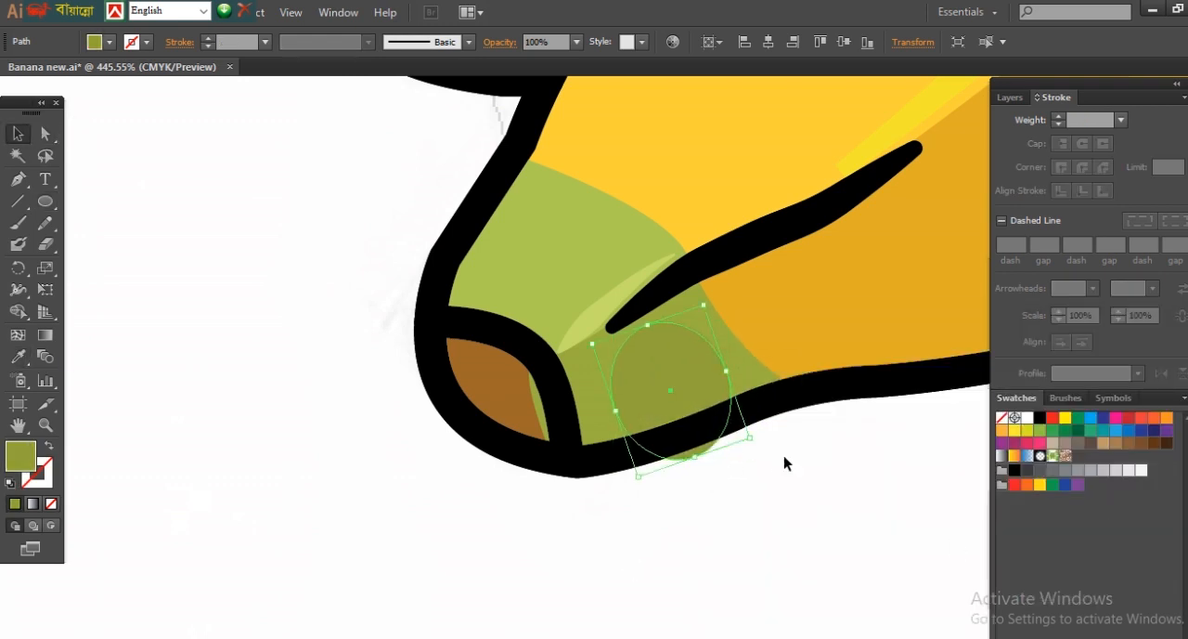
click(852, 499)
click(680, 464)
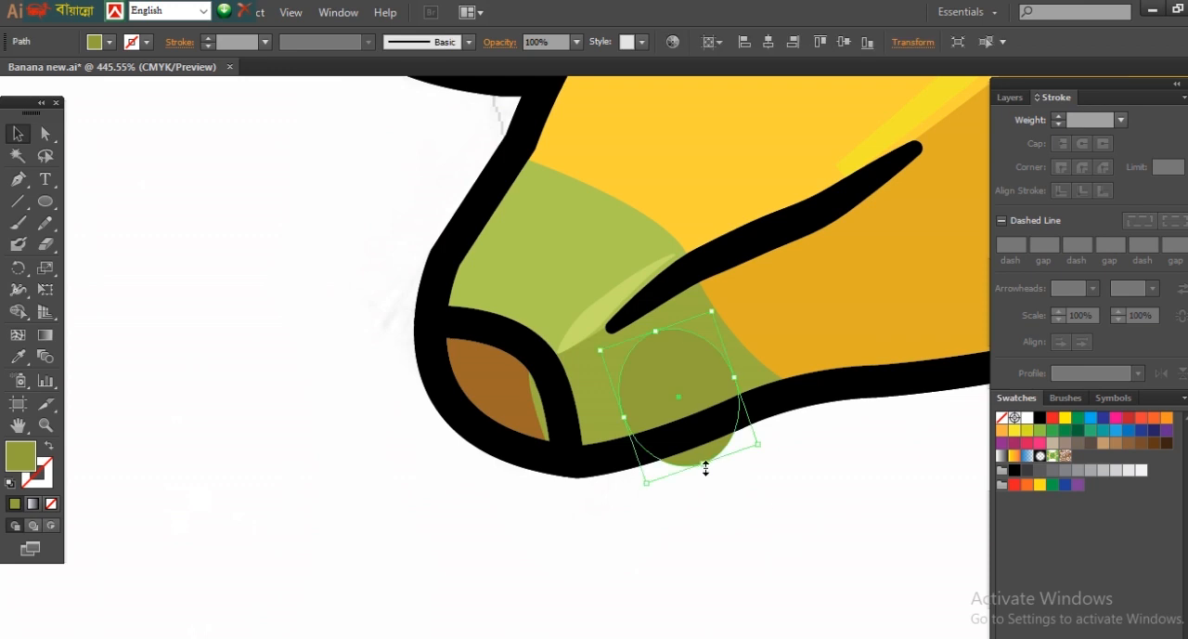
click(800, 487)
key(ctrl+1)
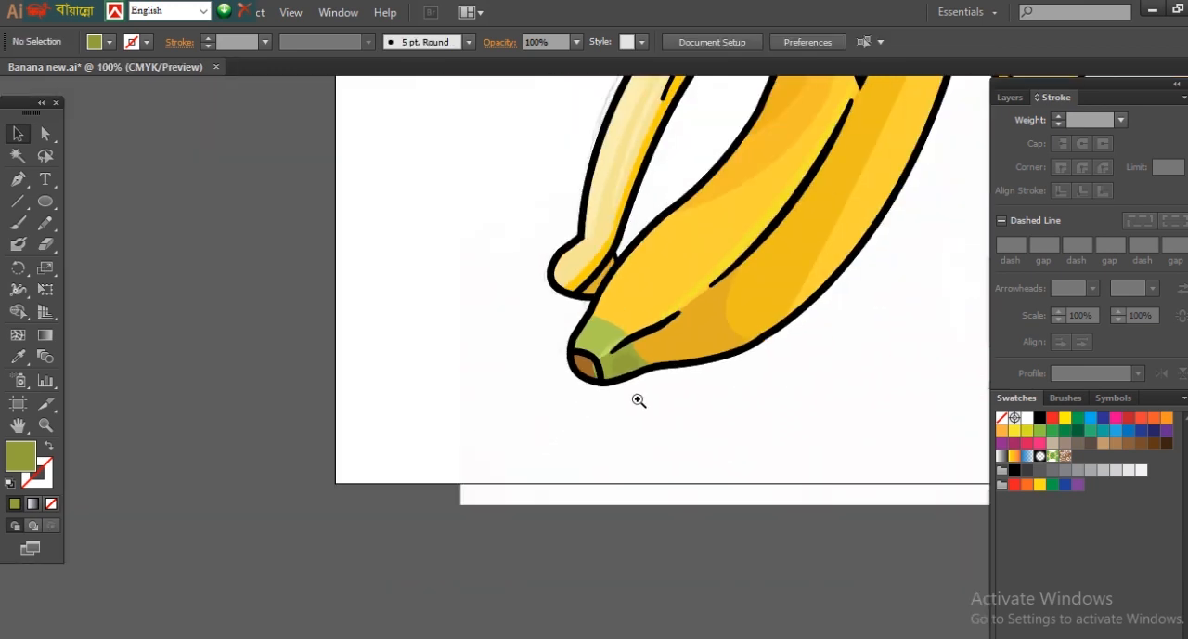
Step: Trim the olive ellipse to the stem's lower outline and move its remaining anchors to shape the shade
triple_click(597, 371)
click(596, 362)
click(694, 265)
click(620, 371)
click(45, 134)
click(622, 452)
key(Delete)
drag(521, 403, 533, 445)
drag(670, 350, 700, 393)
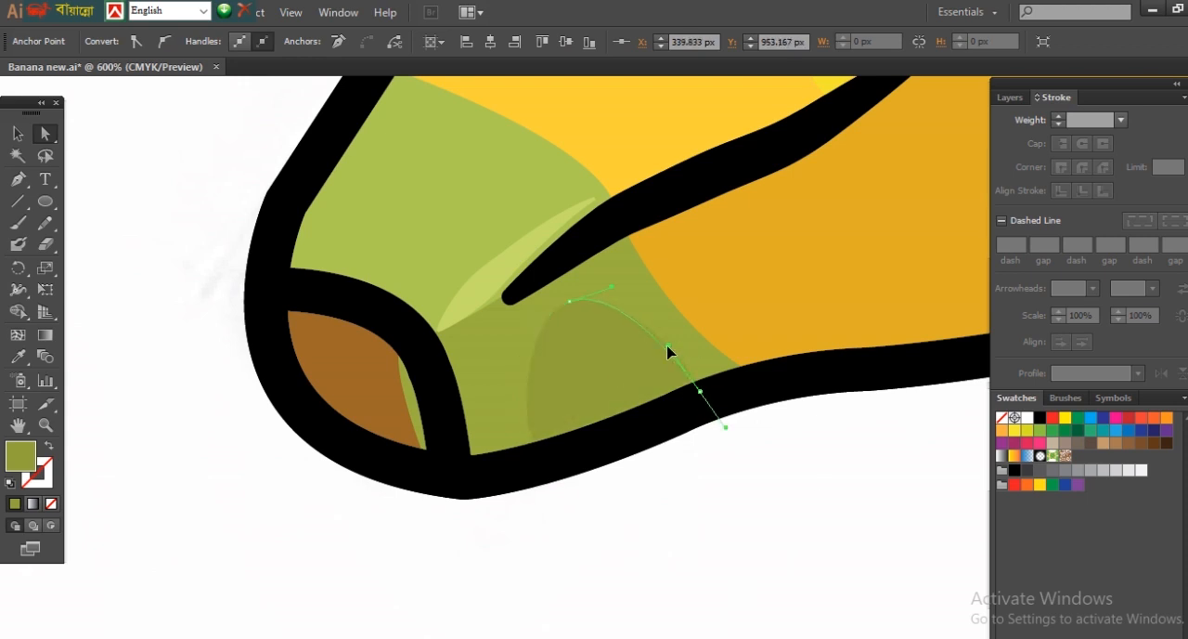
click(814, 473)
Step: Draw a curved line down the upper banana flesh and colour its stroke pale yellow FCECAC
key(ctrl+1)
drag(769, 219, 657, 483)
drag(848, 95, 751, 286)
click(19, 179)
click(609, 151)
drag(671, 348, 678, 475)
click(671, 347)
click(691, 242)
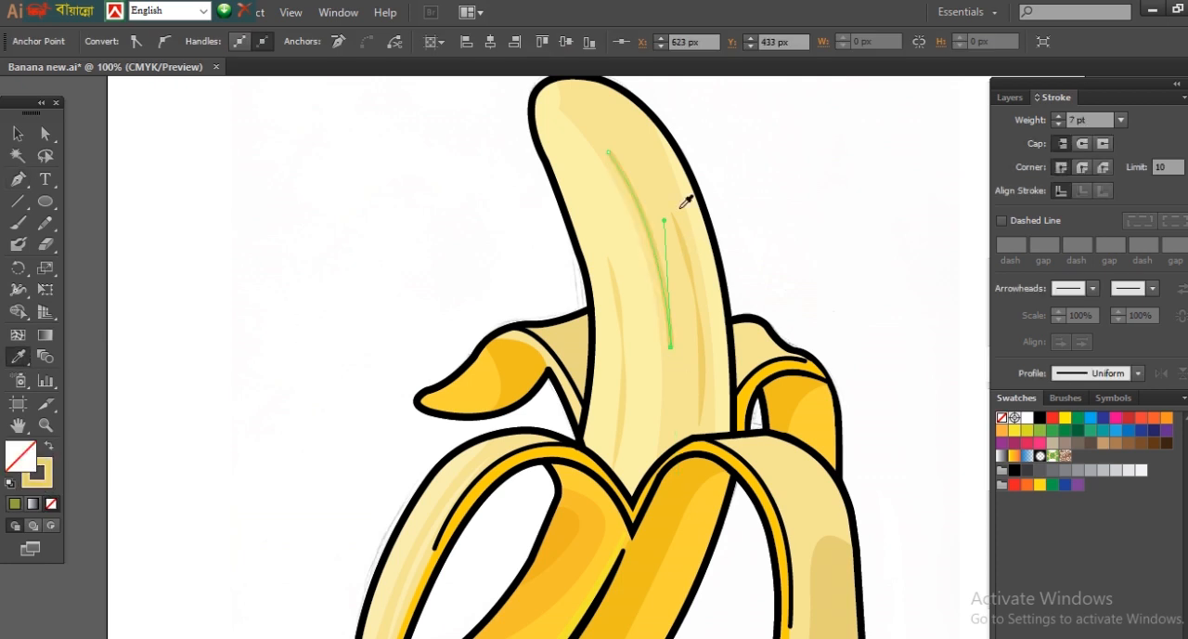
double_click(20, 455)
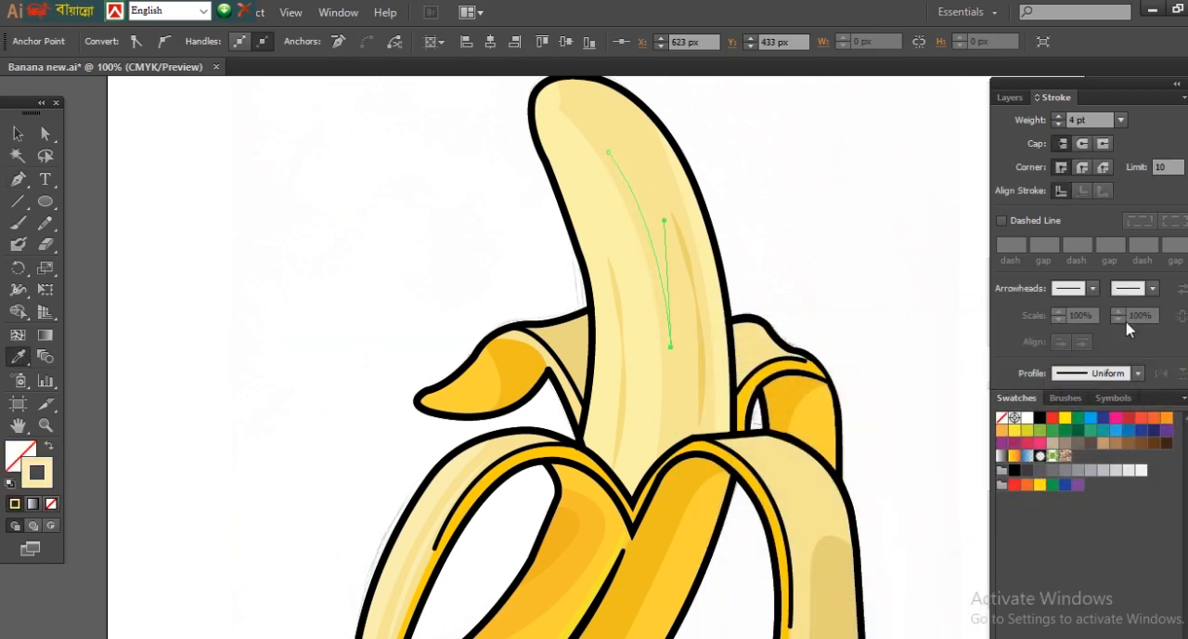
click(1138, 373)
Step: Give the pale flesh line a double-bulge width profile and a 5 pt stroke weight
click(1114, 459)
ctrl+click(906, 302)
ctrl+click(666, 287)
click(1058, 116)
ctrl+click(778, 169)
drag(778, 169, 845, 303)
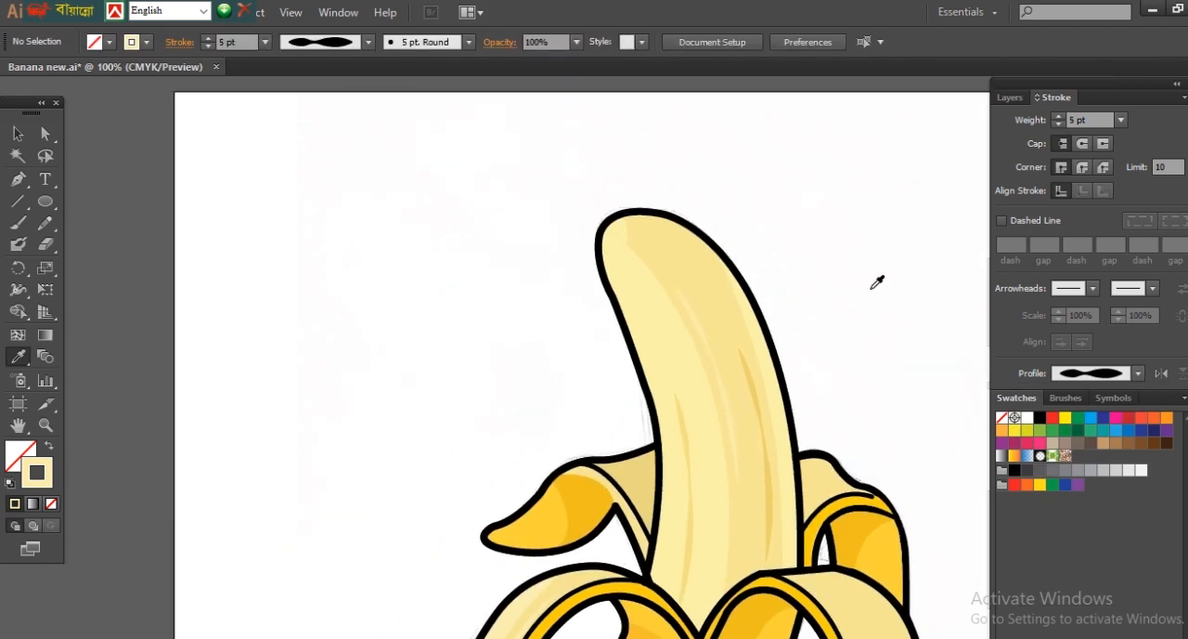
Step: Draw a long closed highlight shape down the banana flesh, narrowing to a point where the front peels meet
scroll(907, 220, down, 2)
scroll(769, 266, up, 1)
click(49, 204)
click(19, 180)
click(658, 211)
drag(704, 493, 690, 618)
drag(689, 290, 677, 229)
drag(647, 146, 610, 104)
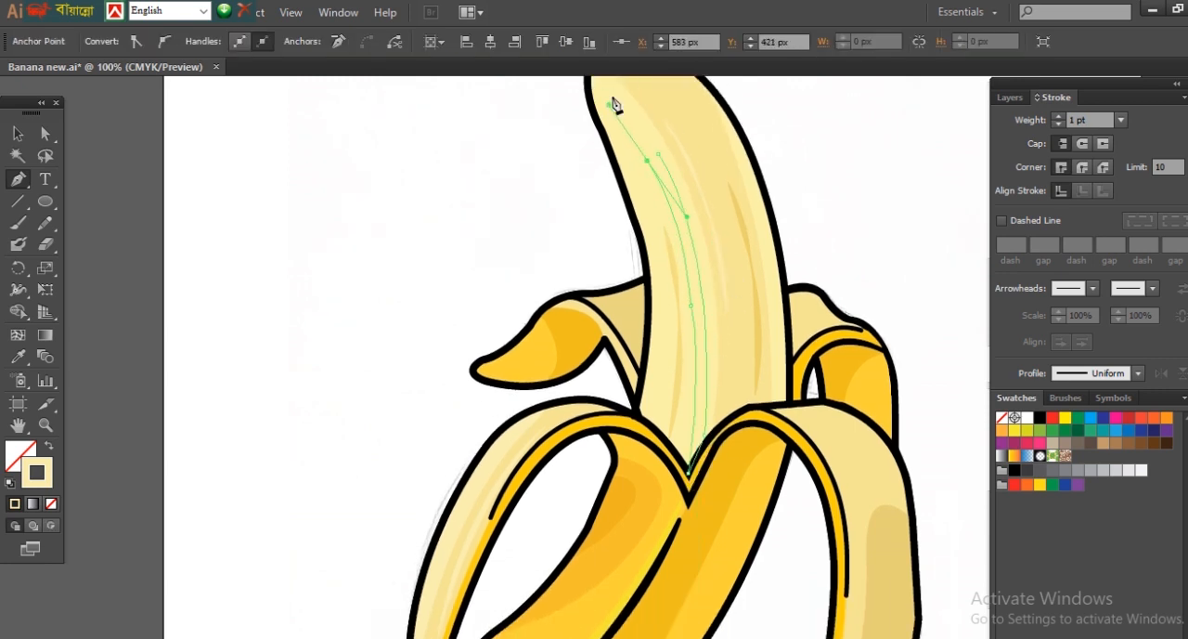
click(647, 161)
drag(658, 153, 682, 166)
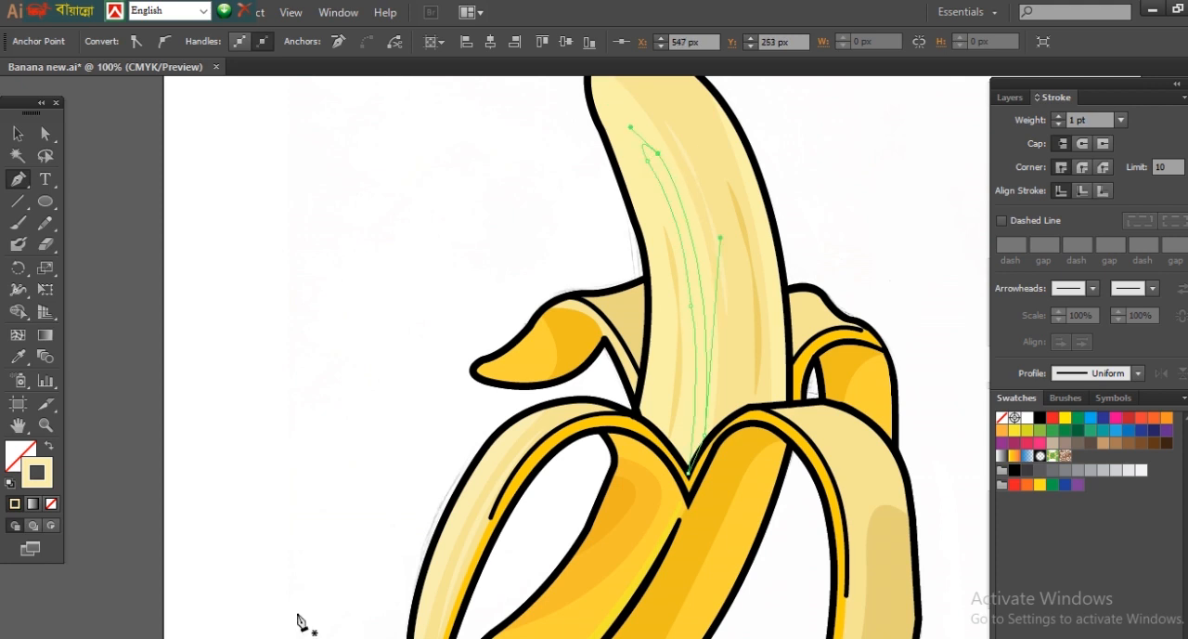
Step: Fill the long flesh highlight with a paler cream and remove its stroke
click(49, 448)
double_click(25, 457)
click(1161, 385)
key(i)
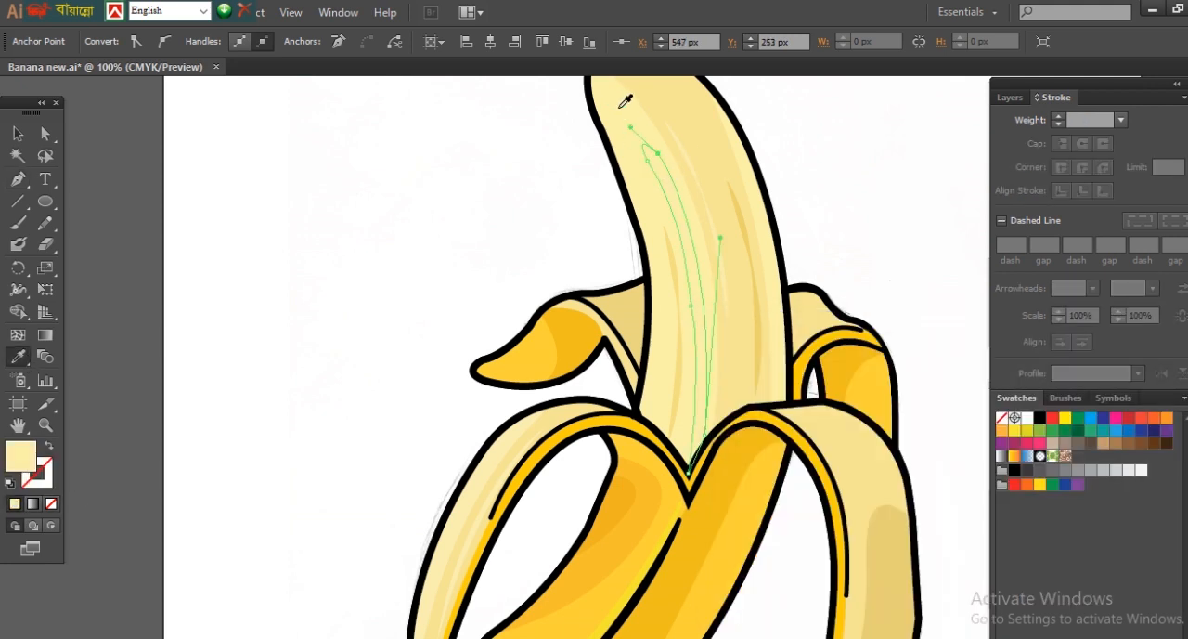
double_click(27, 455)
click(1122, 379)
ctrl+click(858, 179)
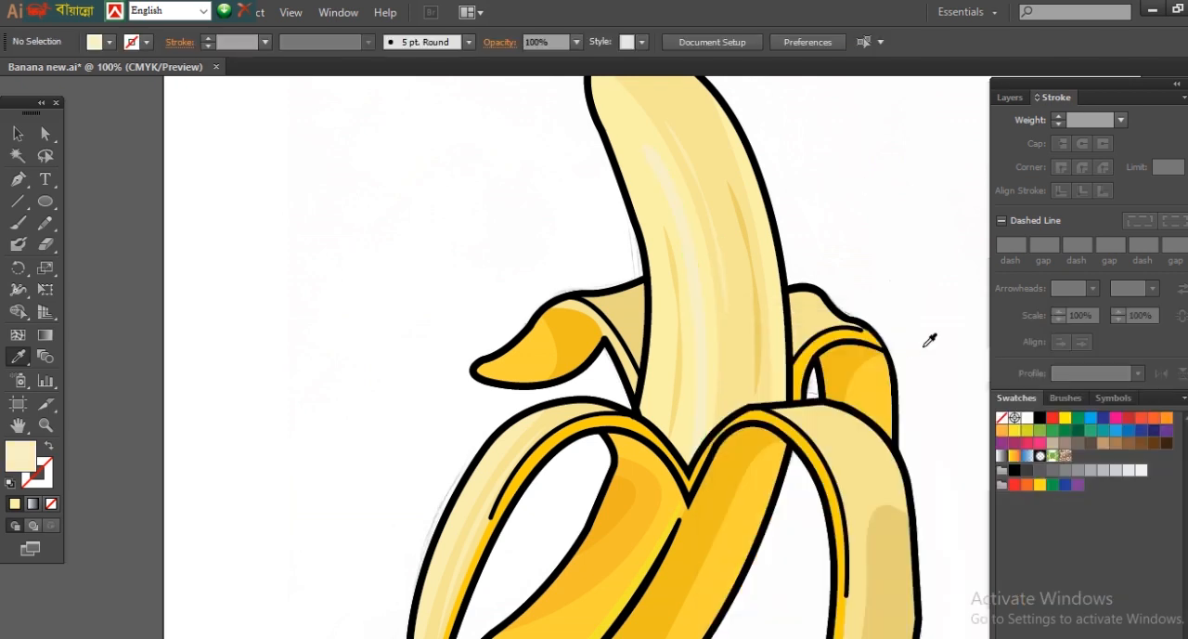
ctrl+click(699, 282)
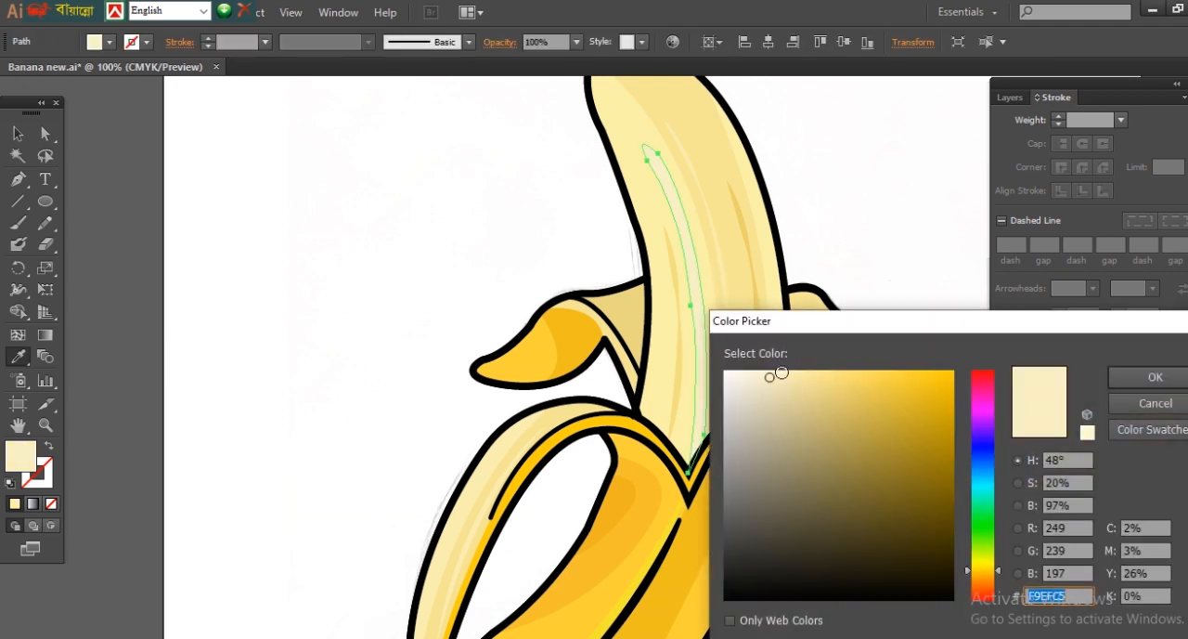
Step: Name the new layer Back Ground and draw a yellow rectangle covering the whole artboard on it
key(Return)
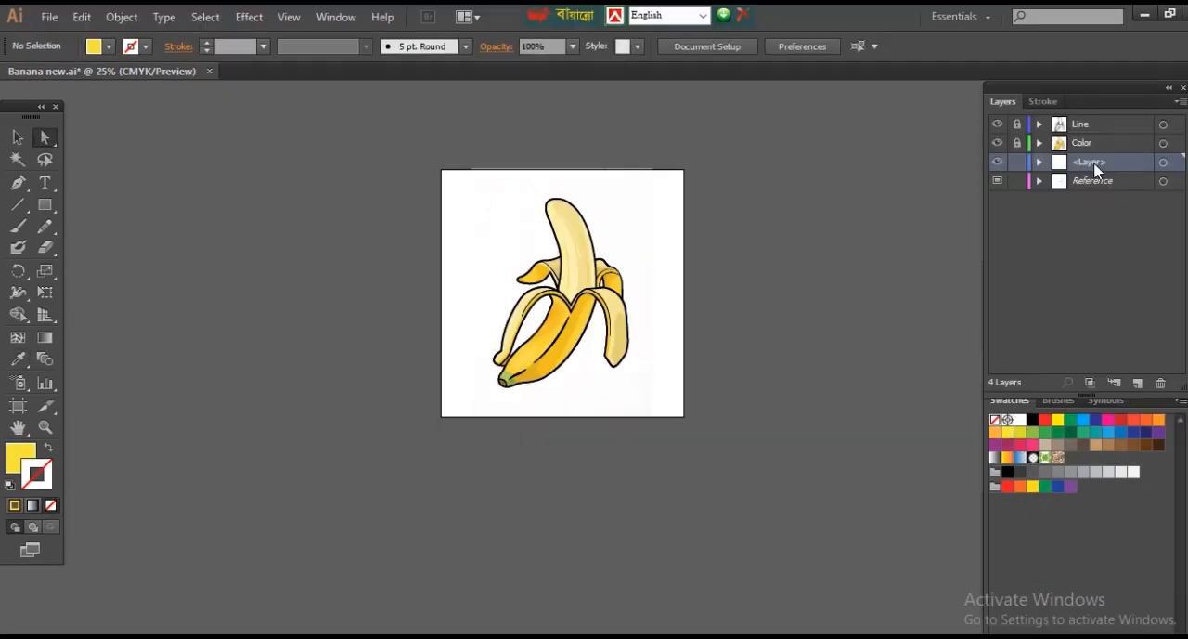
text(B)
drag(442, 170, 685, 417)
key(ctrl+=)
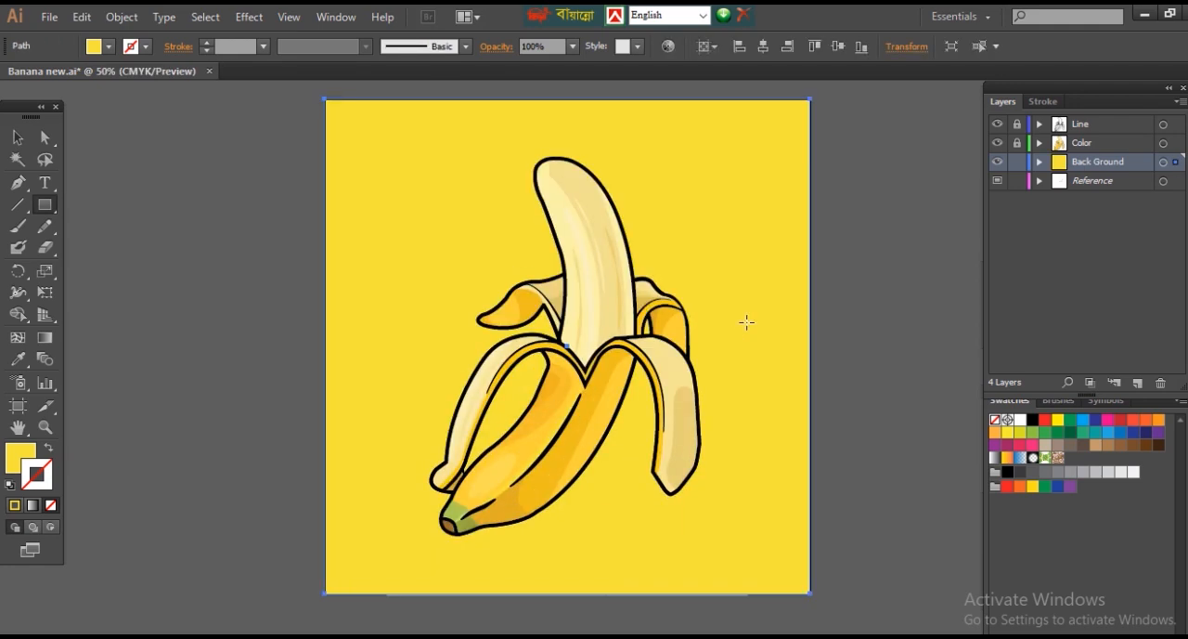
Step: Try a darker mustard yellow and another shade on the background rectangle, undoing the second change
double_click(15, 464)
click(901, 393)
click(1140, 382)
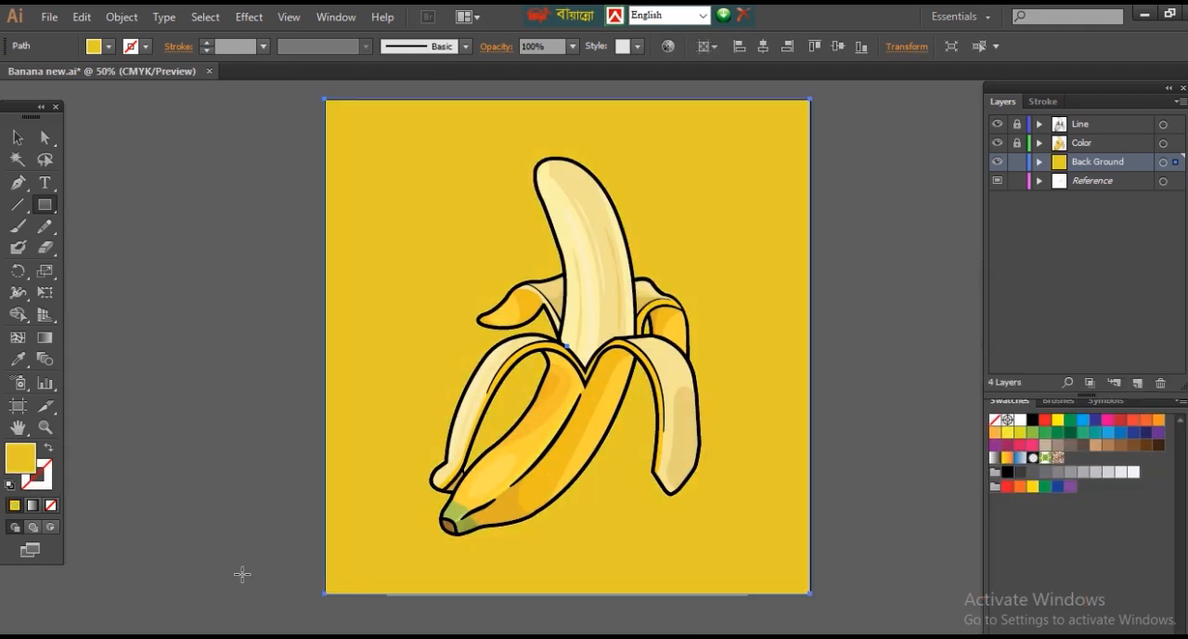
double_click(29, 462)
drag(990, 570, 995, 580)
click(871, 378)
click(1148, 379)
key(ctrl+z)
Step: Try yellow EDCC2B as the background rectangle's fill and check it against the banana
double_click(26, 471)
click(908, 387)
click(1151, 380)
key(ctrl+minus)
key(ctrl+minus)
key(ctrl+plus)
key(ctrl+plus)
key(ctrl+plus)
Step: Brighten the background rectangle's fill to a more saturated golden yellow
double_click(23, 457)
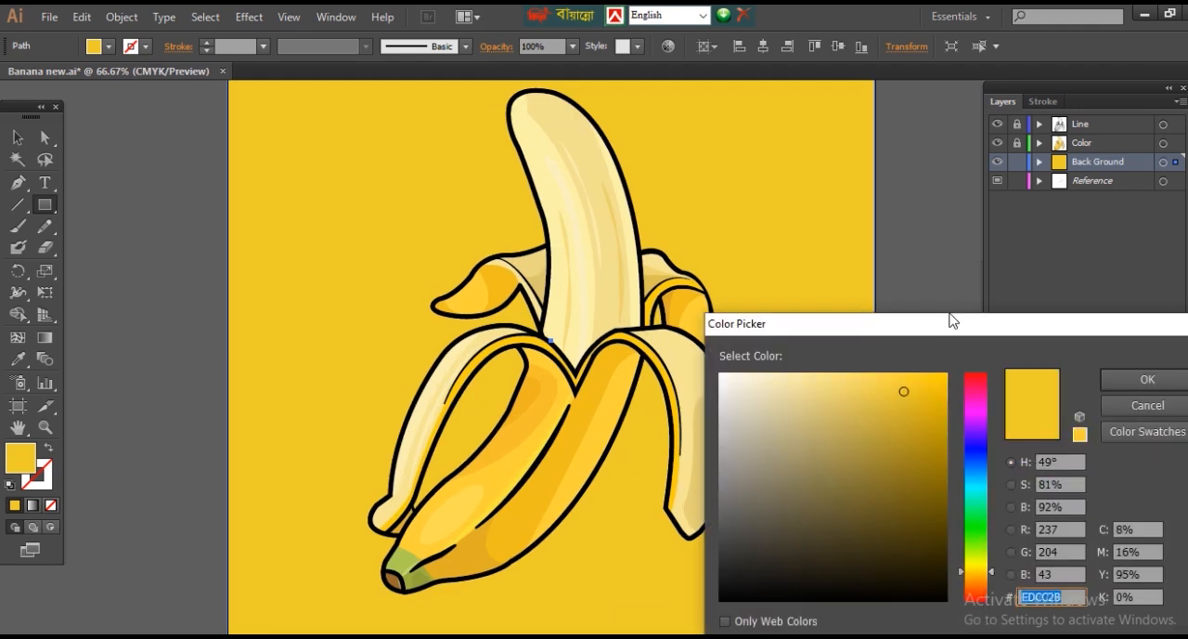
click(904, 383)
click(1148, 380)
key(ctrl+minus)
key(ctrl+minus)
key(ctrl+plus)
key(ctrl+plus)
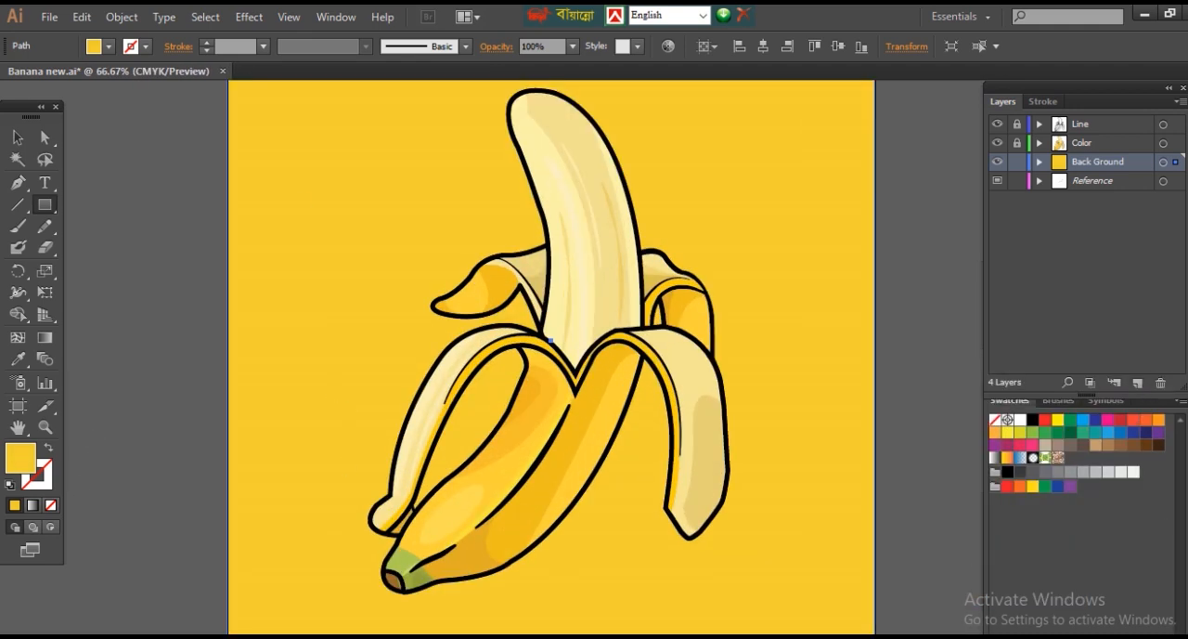
double_click(23, 457)
click(938, 385)
click(1148, 380)
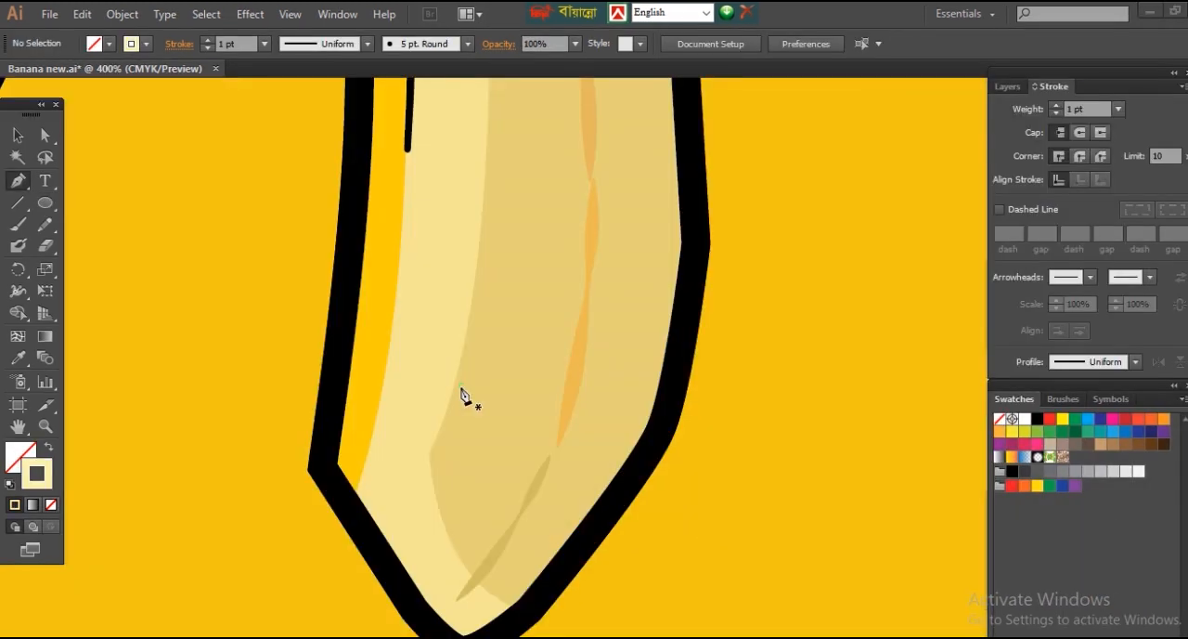
Step: Draw a short wavy line across the right peel with a 3 pt stroke and a double-bulge width profile
click(456, 394)
drag(498, 401, 511, 420)
drag(549, 410, 572, 398)
click(550, 410)
click(1100, 362)
click(1068, 442)
click(1055, 105)
click(1056, 104)
key(v)
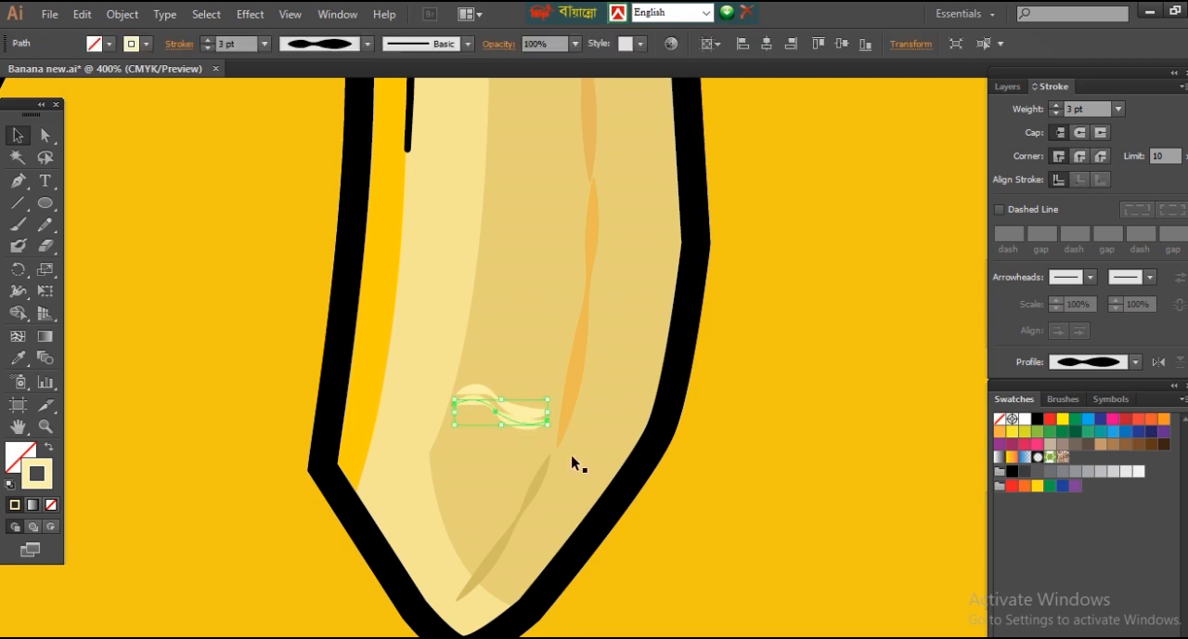
Step: Offset the copy of the wavy line slightly below the original and recolour its stroke a darker tan
drag(522, 427, 521, 429)
double_click(37, 473)
click(803, 396)
double_click(37, 475)
click(819, 431)
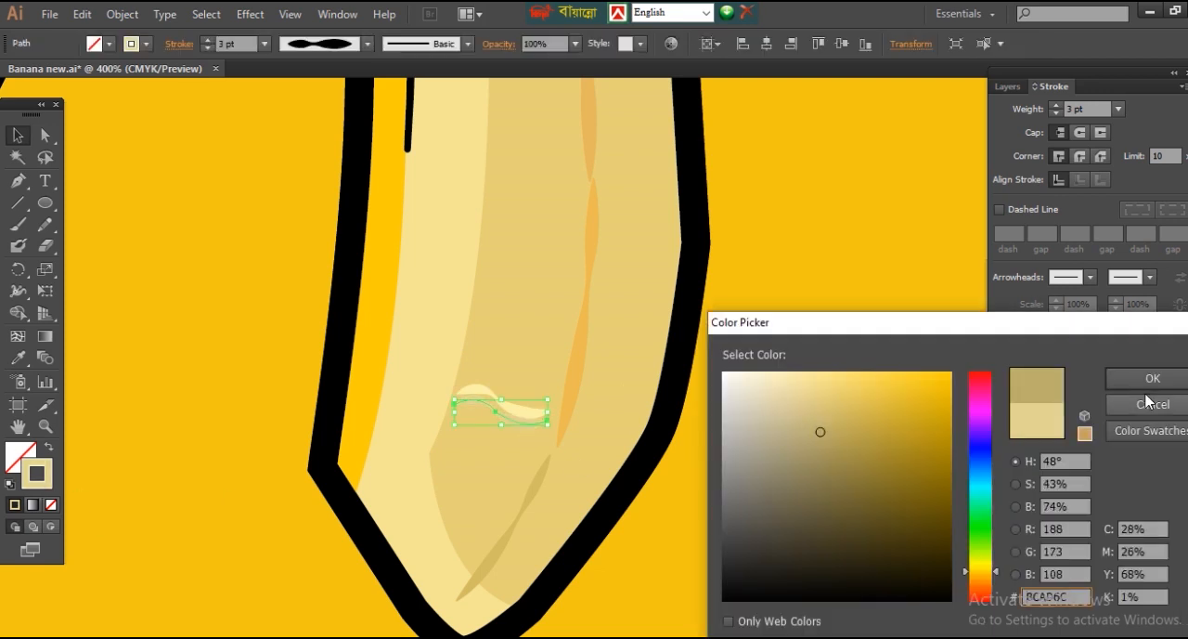
click(1174, 388)
double_click(46, 483)
click(824, 416)
click(1160, 380)
double_click(46, 485)
click(822, 418)
click(1160, 381)
Step: Recolour the upper wavy line's stroke with a slightly deeper pale yellow
click(511, 407)
click(526, 416)
click(761, 507)
click(525, 414)
double_click(47, 481)
click(812, 378)
click(1142, 385)
click(793, 440)
Step: Duplicate the wavy line pair several times up the shaded patch, to the left of the peel's orange seam
key(ctrl+minus)
key(ctrl+minus)
key(ctrl+minus)
key(ctrl+minus)
drag(490, 232, 692, 474)
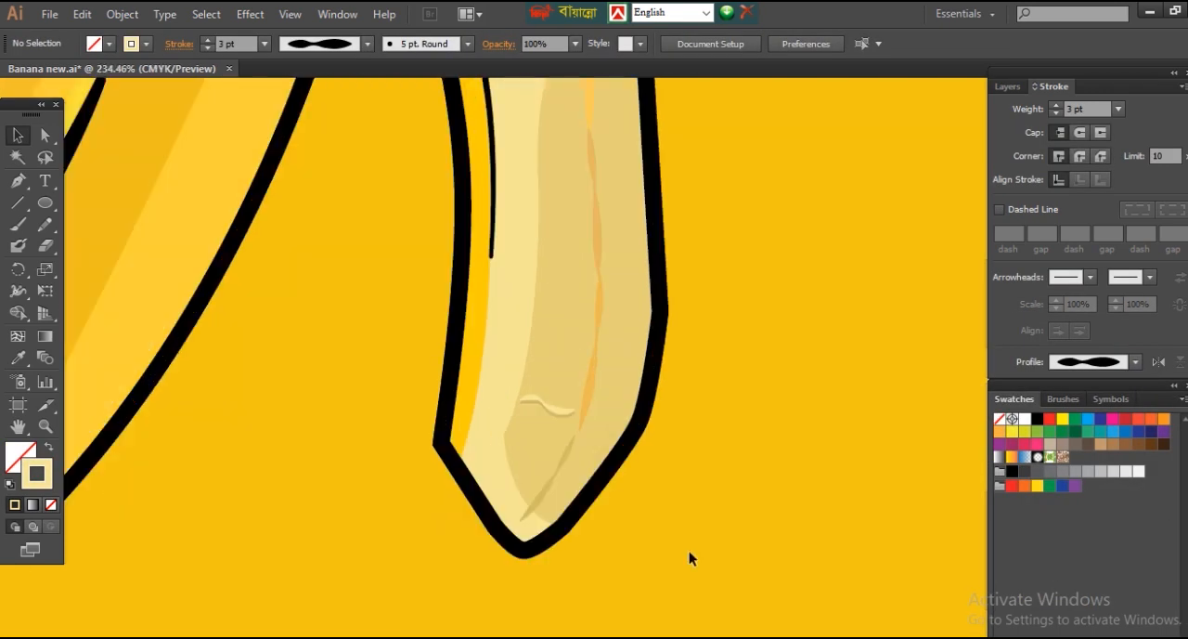
click(556, 413)
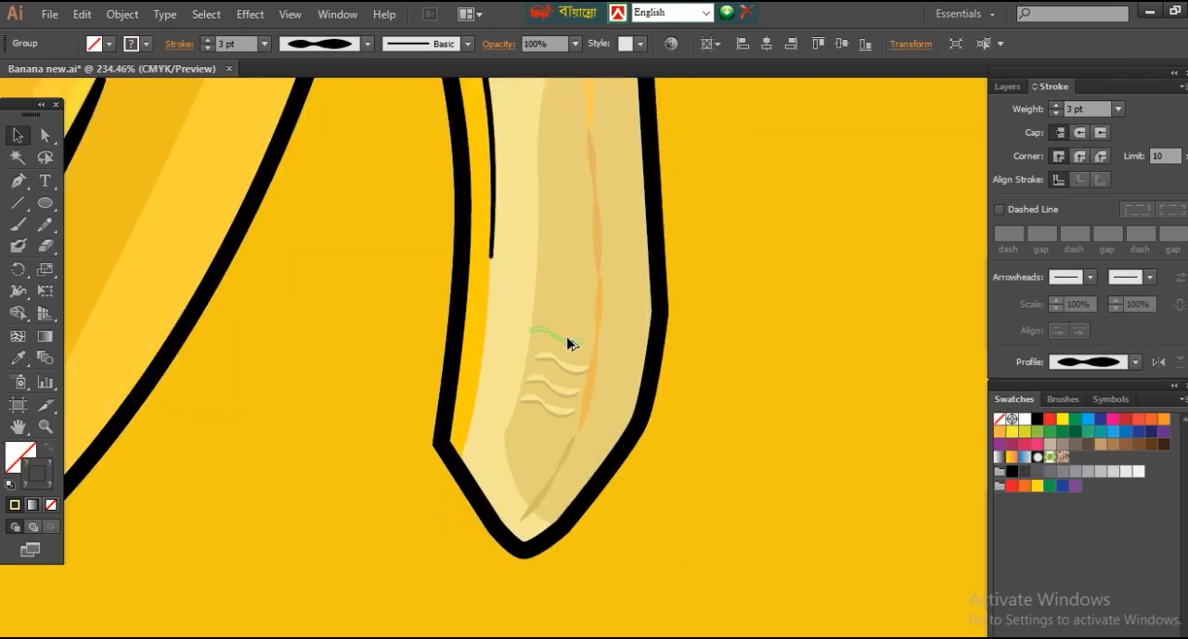
mouse_move(540, 303)
mouse_down()
mouse_move(547, 359)
mouse_move(577, 201)
mouse_up()
mouse_move(577, 201)
mouse_down()
mouse_move(559, 178)
mouse_move(605, 425)
mouse_up()
mouse_move(605, 425)
mouse_down()
mouse_move(622, 393)
mouse_move(613, 351)
mouse_up()
drag(613, 351, 620, 330)
mouse_move(620, 330)
mouse_down()
mouse_move(631, 301)
mouse_move(620, 256)
mouse_up()
key(ctrl+minus)
key(ctrl+minus)
key(ctrl+minus)
key(ctrl+minus)
key(ctrl+minus)
Step: Place further copies of the wavy line pair along the right side of the peel's orange seam
click(622, 261)
key(ctrl+0)
ctrl+click(711, 441)
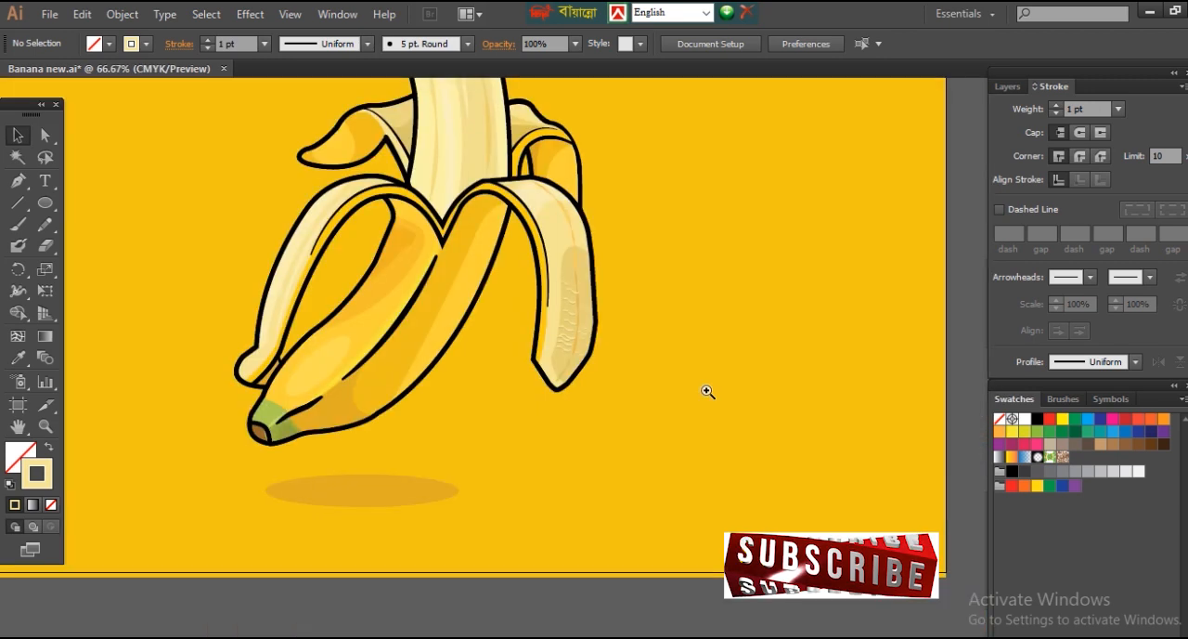
ctrl+click(572, 349)
ctrl+click(572, 349)
ctrl+click(573, 349)
mouse_move(651, 401)
mouse_down()
mouse_move(648, 410)
mouse_move(649, 372)
mouse_up()
mouse_move(693, 416)
mouse_down()
mouse_move(657, 442)
mouse_move(634, 436)
mouse_up()
drag(634, 436, 632, 457)
click(766, 499)
Step: Add smaller wavy line copies to the upper end of the shaded patch, right of the orange seam
key(ctrl+minus)
key(ctrl+minus)
ctrl+click(613, 371)
ctrl+click(603, 346)
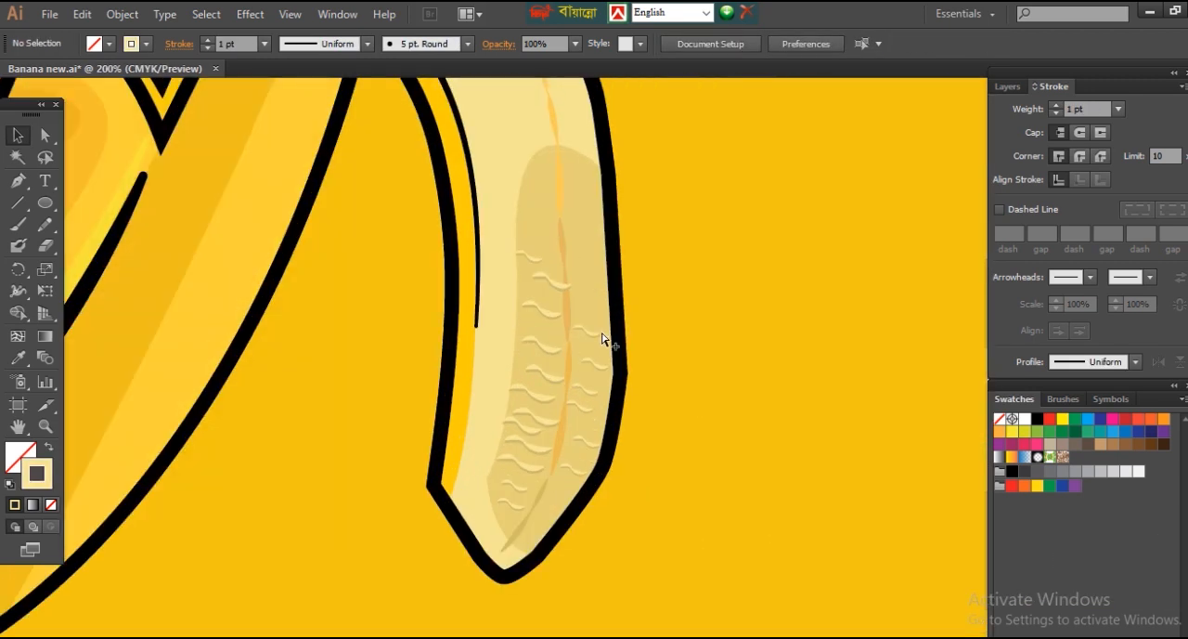
click(587, 191)
click(827, 209)
key(ctrl+minus)
key(ctrl+minus)
key(ctrl+minus)
key(ctrl+minus)
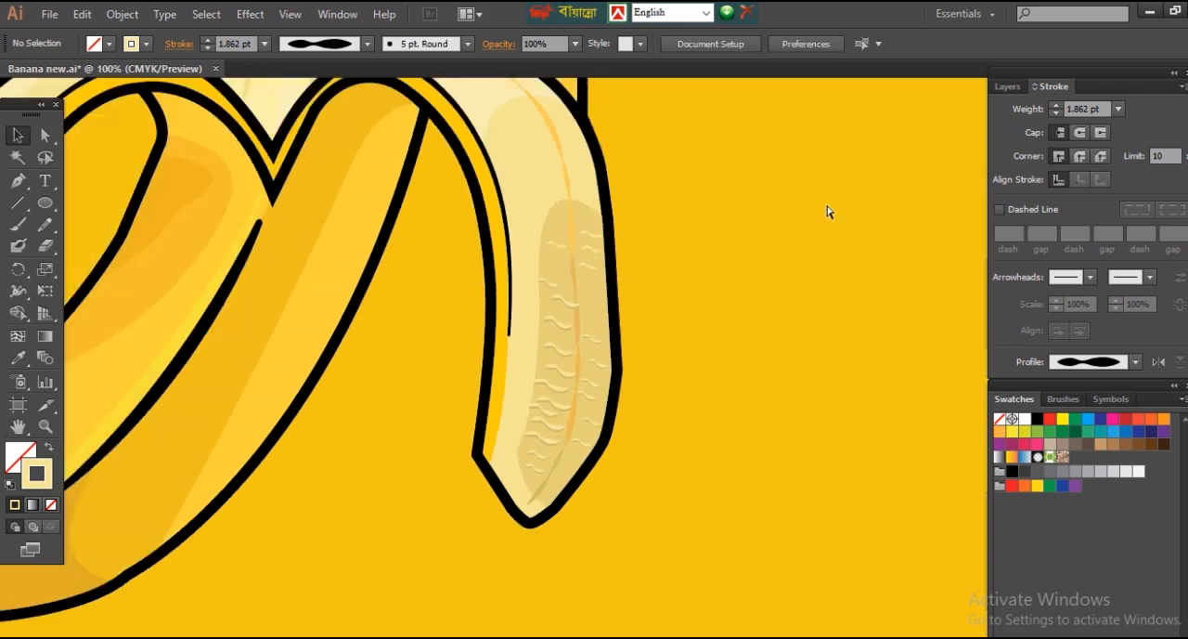
Step: Draw a curved line down the upper right peel with a 2 pt EAD57A stroke and a double-bulge width profile
ctrl+click(594, 310)
ctrl+click(601, 342)
ctrl+click(602, 342)
ctrl+click(601, 342)
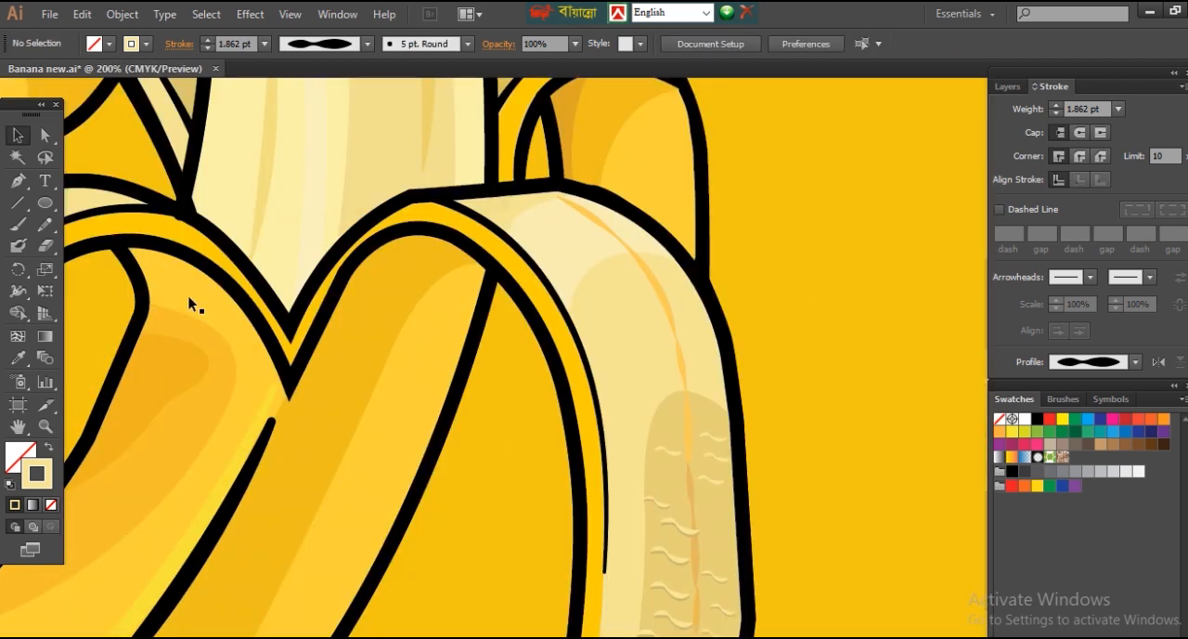
click(559, 228)
drag(633, 354, 642, 434)
double_click(45, 476)
click(830, 389)
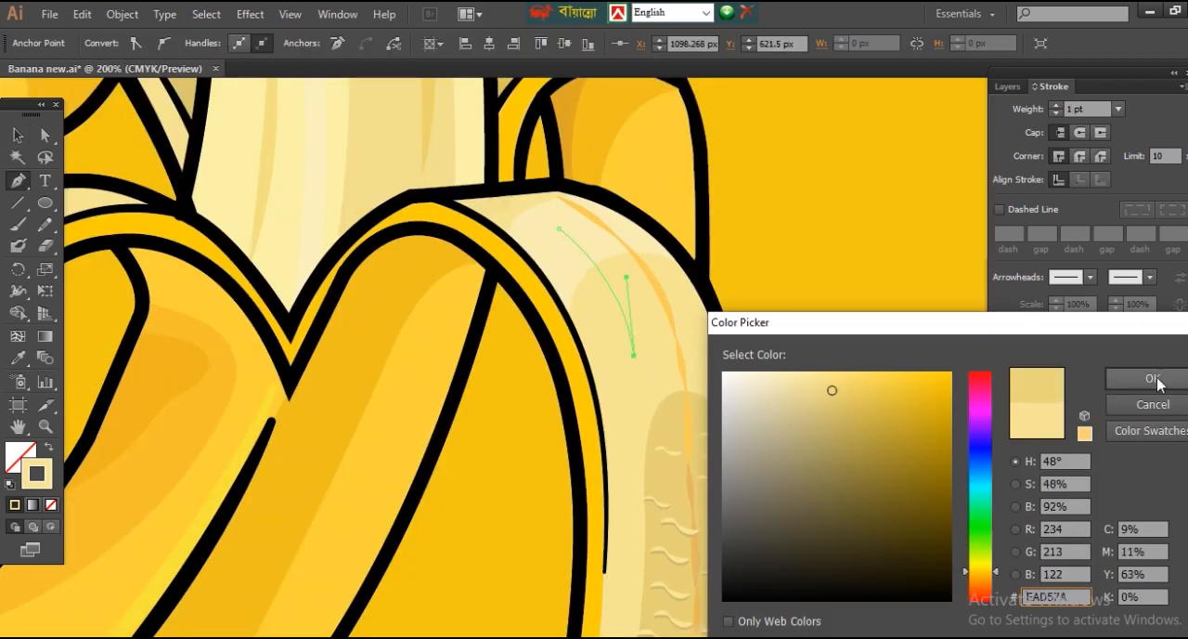
click(1156, 380)
click(1135, 362)
click(1096, 416)
ctrl+click(826, 344)
click(1056, 105)
ctrl+click(826, 306)
Step: Draw a long vertical line beside the peel's shaded patch with a 3 pt darker tan stroke and a double-bulge width profile
drag(737, 391, 786, 222)
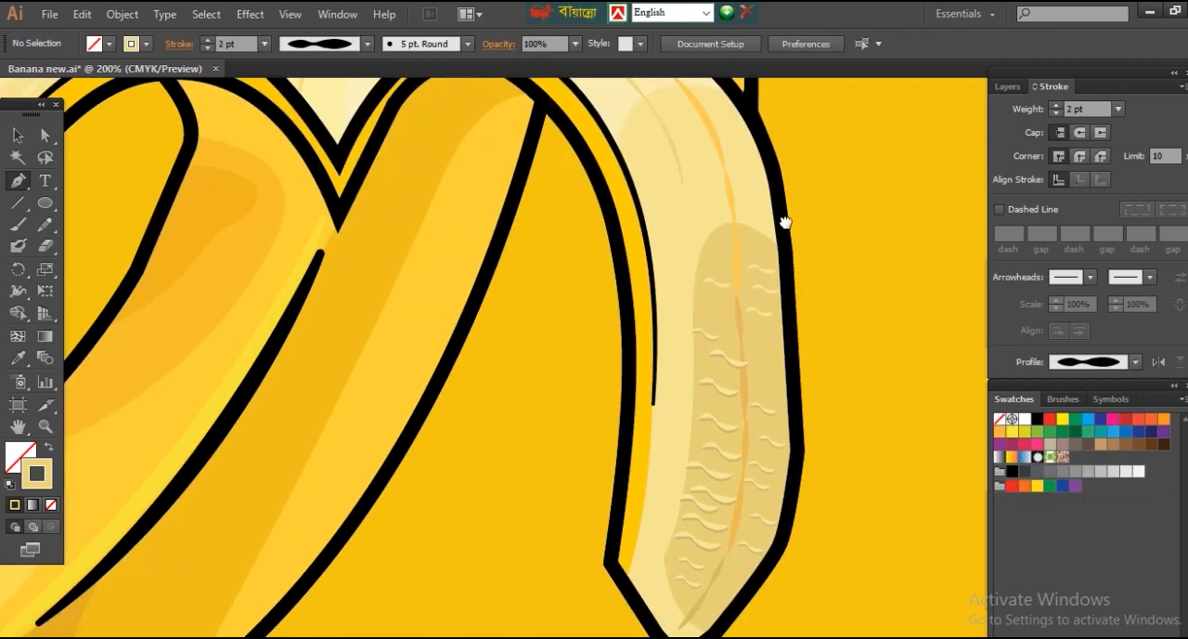
click(691, 230)
click(683, 518)
click(1056, 105)
click(1136, 362)
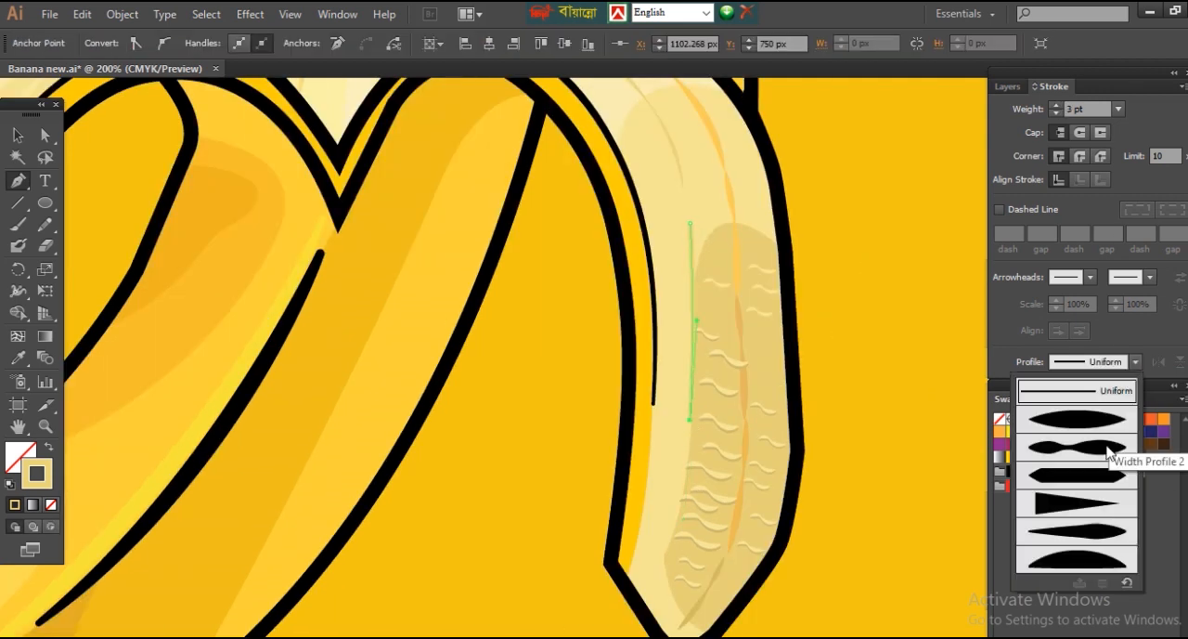
click(1096, 427)
ctrl+click(850, 326)
ctrl+click(693, 261)
double_click(44, 477)
click(837, 400)
click(1154, 380)
ctrl+click(850, 418)
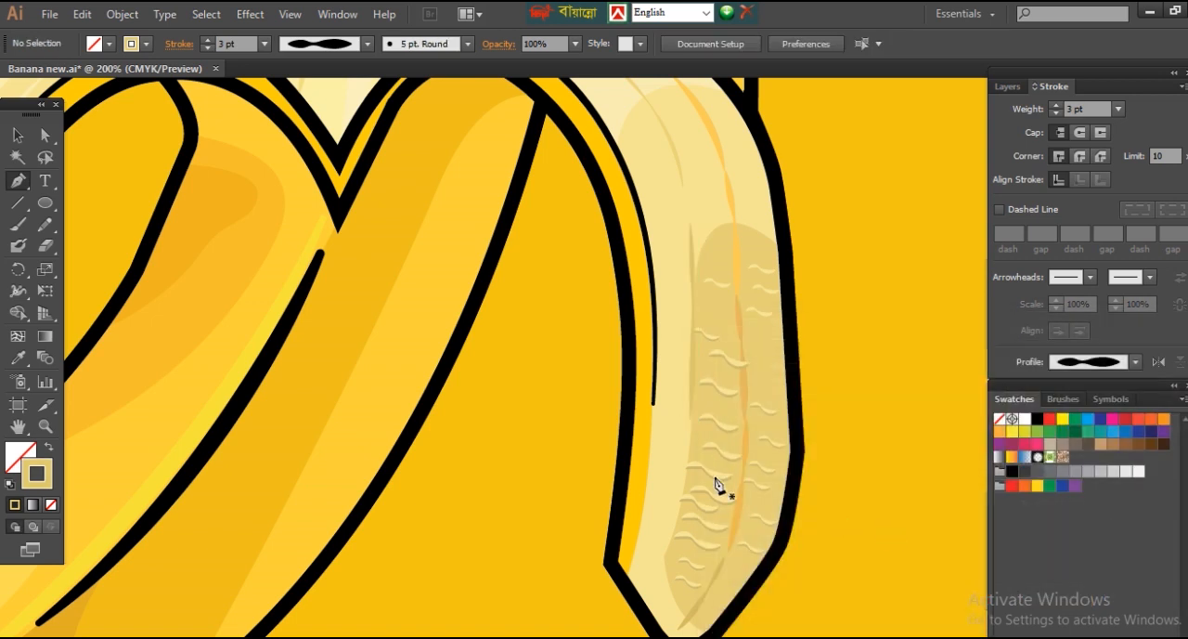
Step: Draw a pale highlight curve along the right peel's inner black line, 3 pt with a double-bulge profile, and adjust its lower anchor
ctrl+click(662, 534)
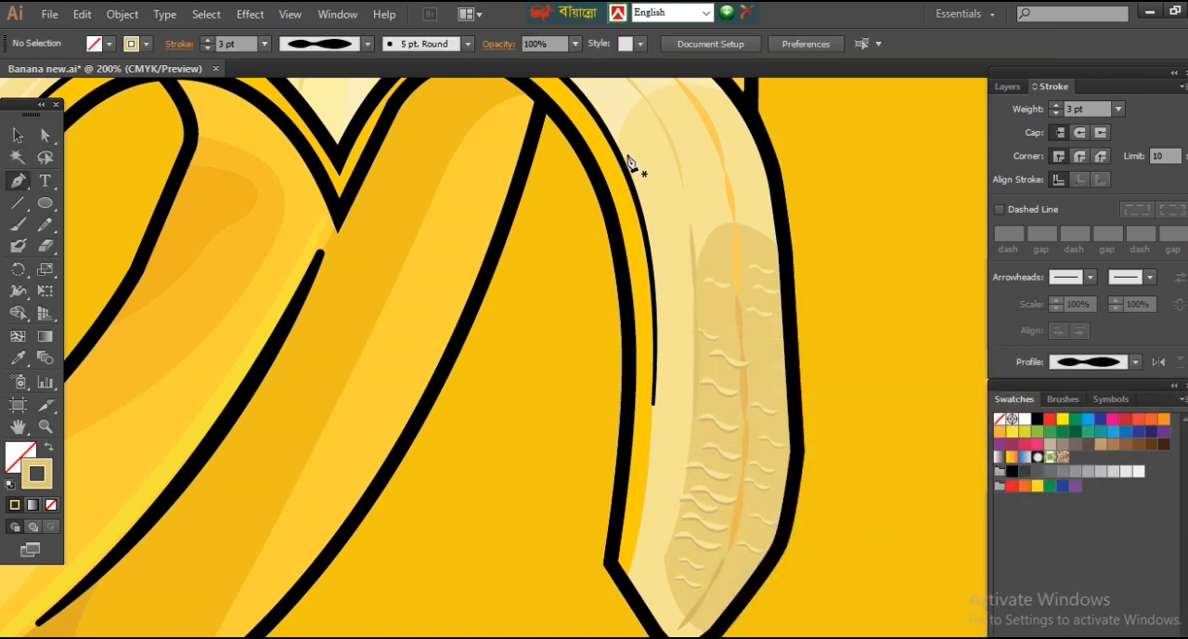
click(622, 139)
drag(661, 297, 658, 388)
click(1057, 105)
click(1134, 361)
click(1030, 442)
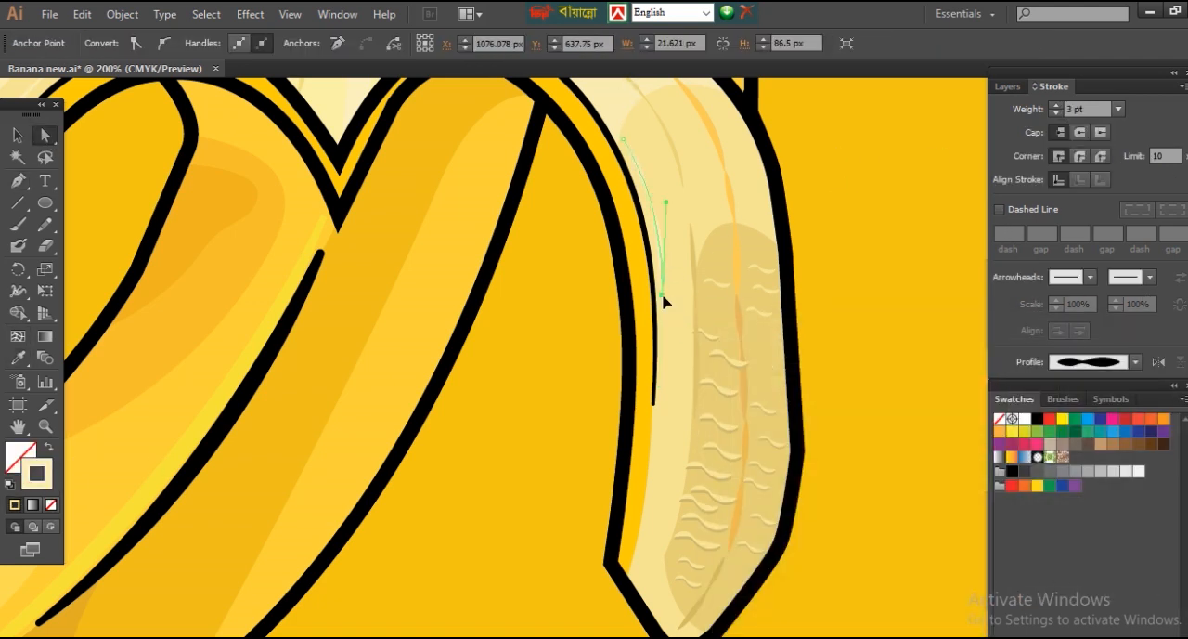
click(804, 239)
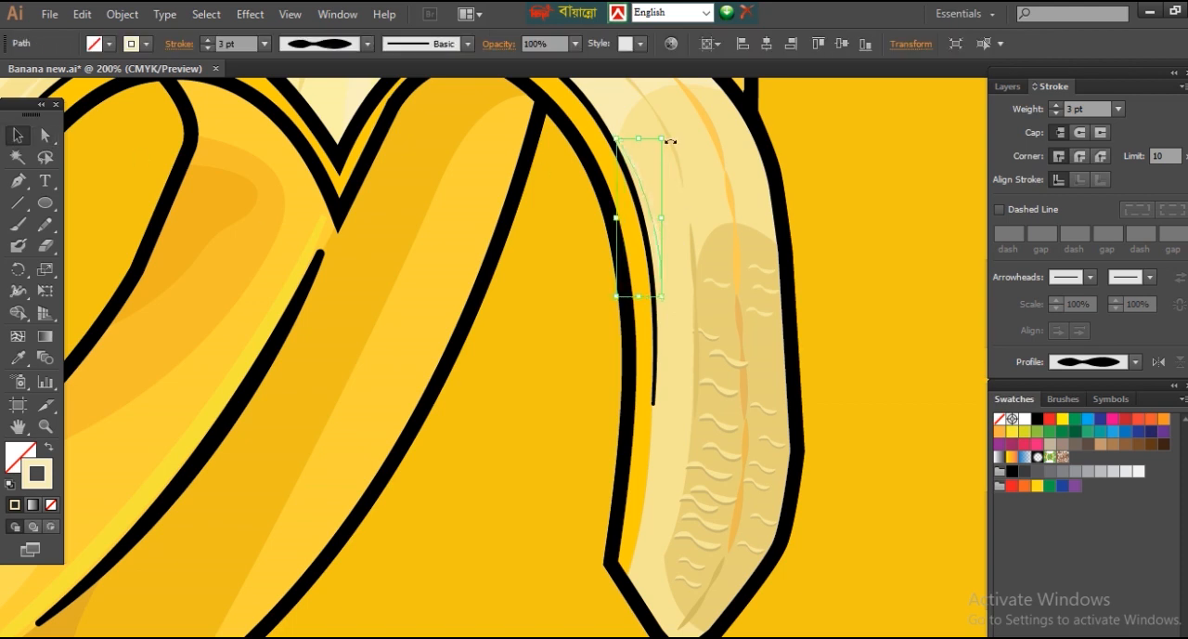
key(a)
click(658, 298)
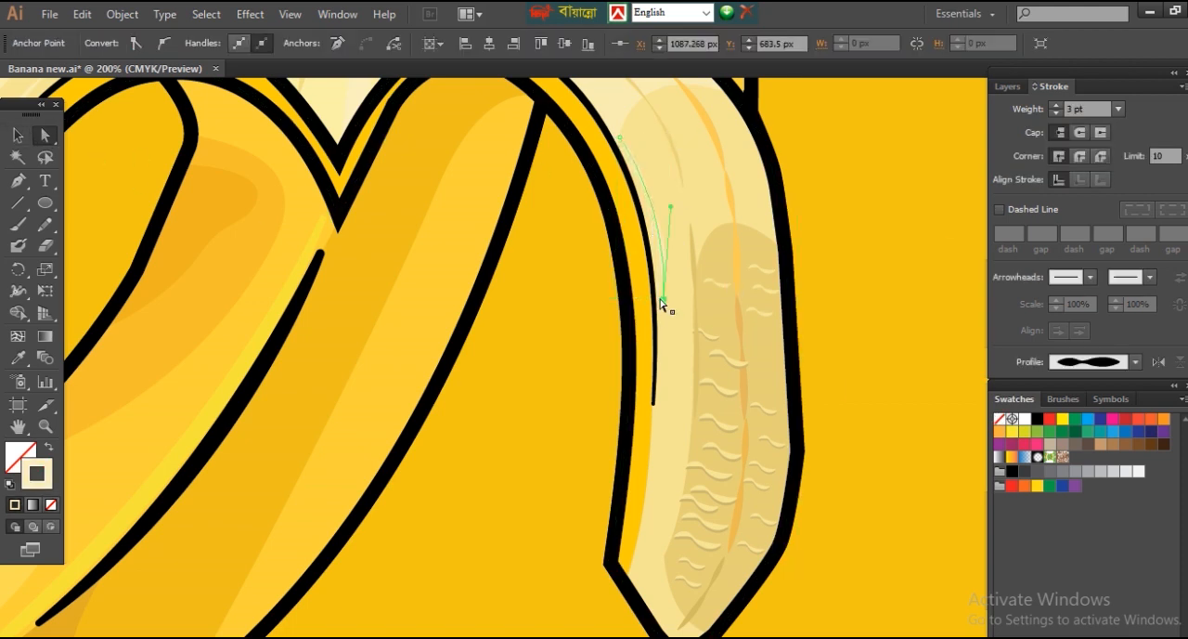
click(866, 369)
Step: Copy the lower segment of the orange seam onto the left edge of the right peel's shaded patch
click(747, 448)
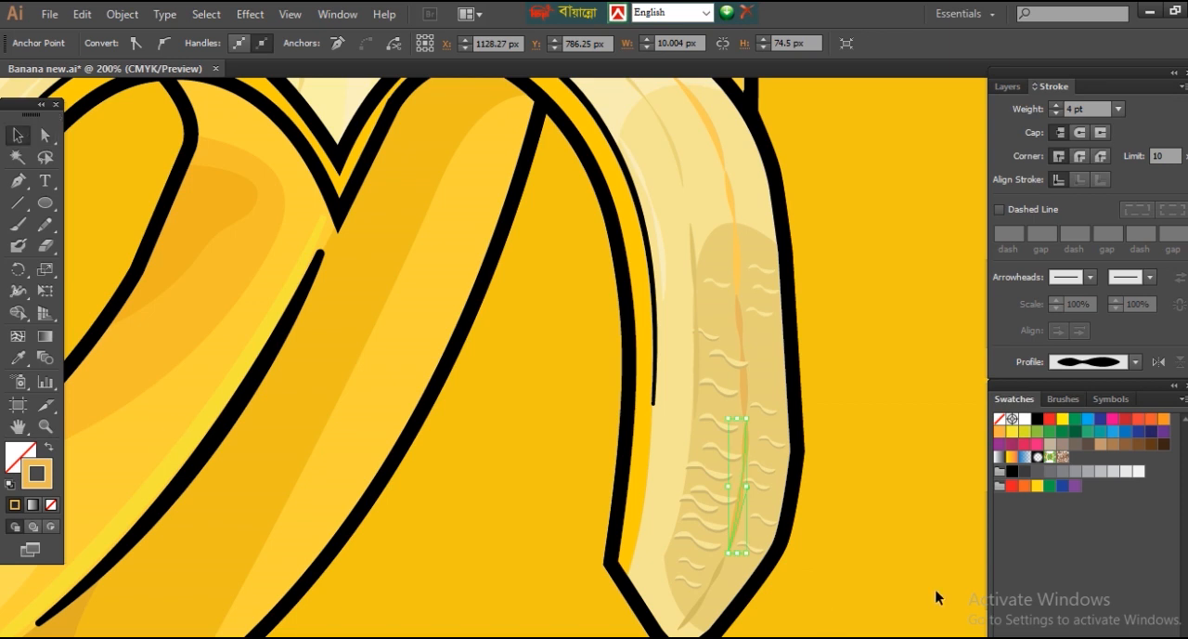
click(748, 437)
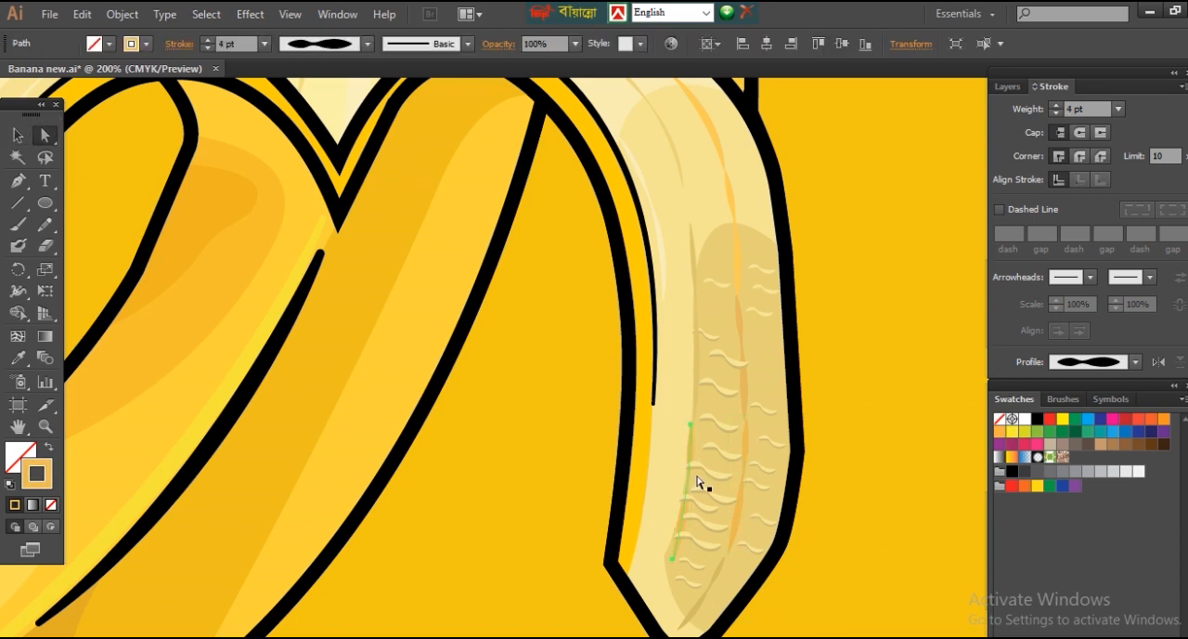
click(835, 557)
Step: Adjust the fill colour of the shaded patch on the right peel
key(ctrl+0)
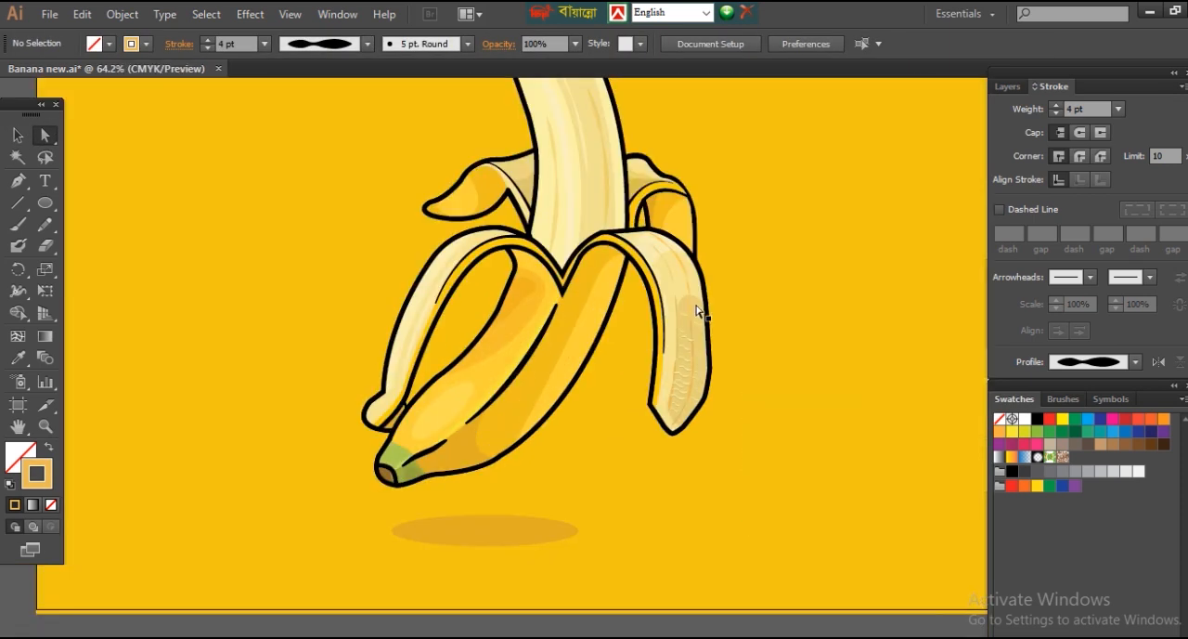
click(696, 306)
double_click(24, 455)
click(1151, 383)
click(812, 542)
Step: Copy one wavy line pair from the right peel onto the shaded band of the banana flesh
drag(200, 310, 281, 390)
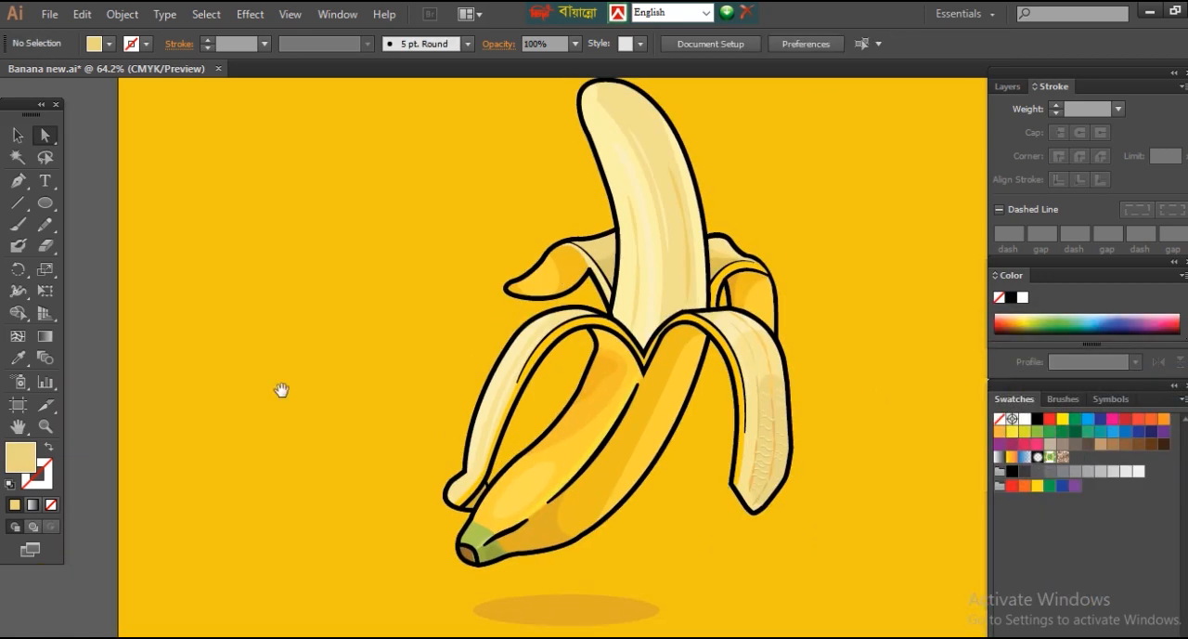
click(684, 147)
click(818, 571)
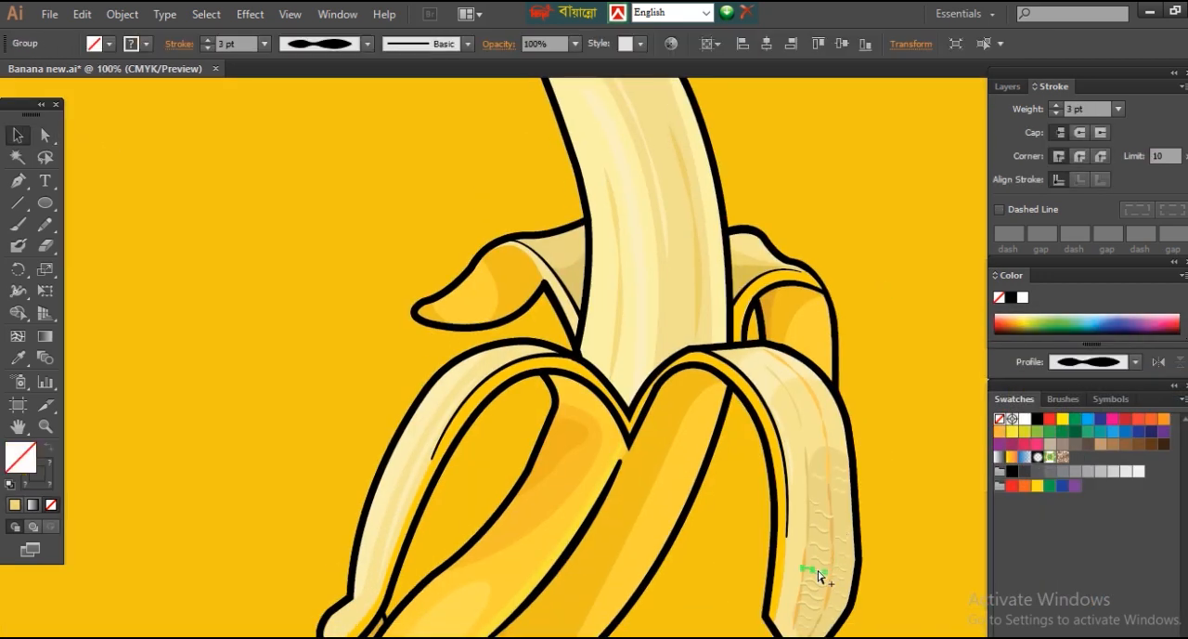
click(616, 434)
drag(603, 181, 766, 349)
drag(589, 321, 595, 427)
click(654, 455)
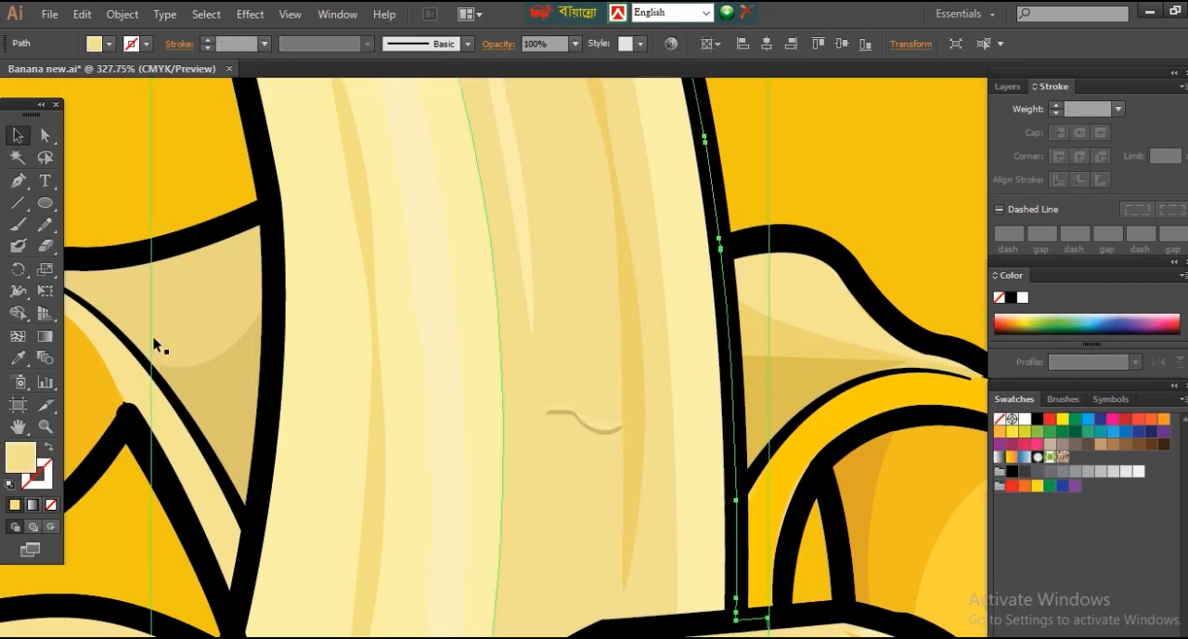
Step: Recolour one line of the wavy pair on the banana flesh with a pale yellow stroke
click(44, 135)
click(605, 431)
double_click(37, 475)
click(798, 376)
click(1151, 382)
Step: Recolour the other line of the wavy pair on the banana flesh with a muted tan stroke
click(613, 432)
drag(524, 351, 670, 532)
click(568, 312)
double_click(37, 475)
click(818, 402)
click(1137, 380)
key(ctrl+minus)
key(ctrl+minus)
key(ctrl+minus)
click(678, 412)
key(ctrl+minus)
key(ctrl+minus)
key(ctrl+minus)
key(ctrl+minus)
click(951, 341)
key(v)
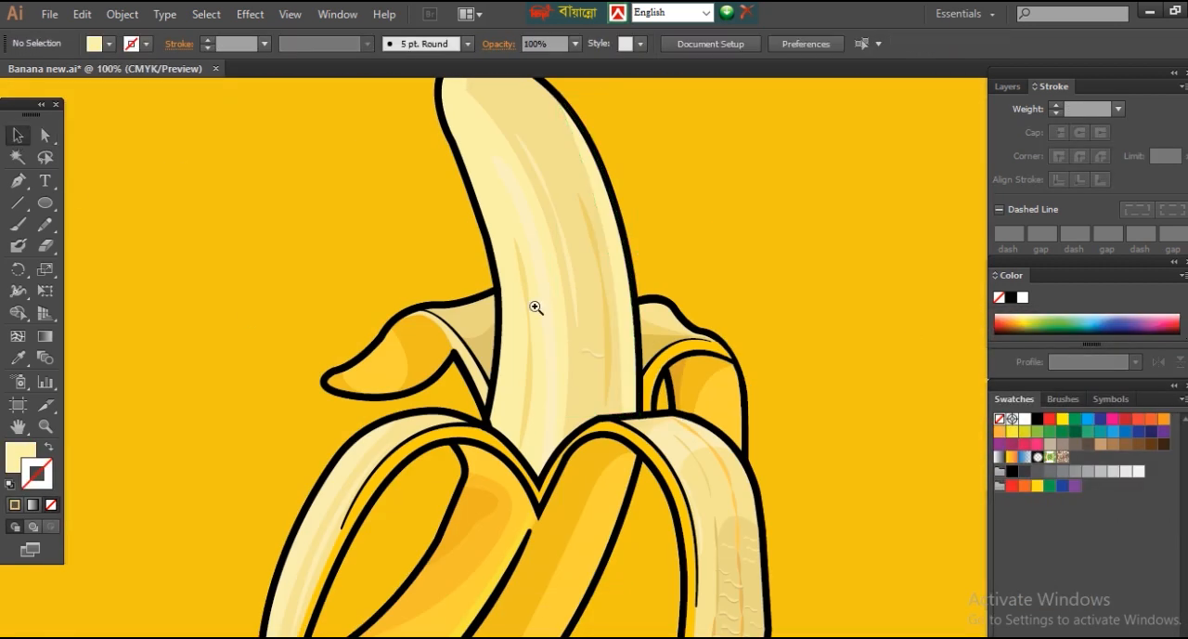
Step: Duplicate the wavy pair into a column of copies along the shaded band of the banana flesh
drag(487, 276, 631, 442)
drag(681, 336, 679, 373)
drag(678, 374, 676, 408)
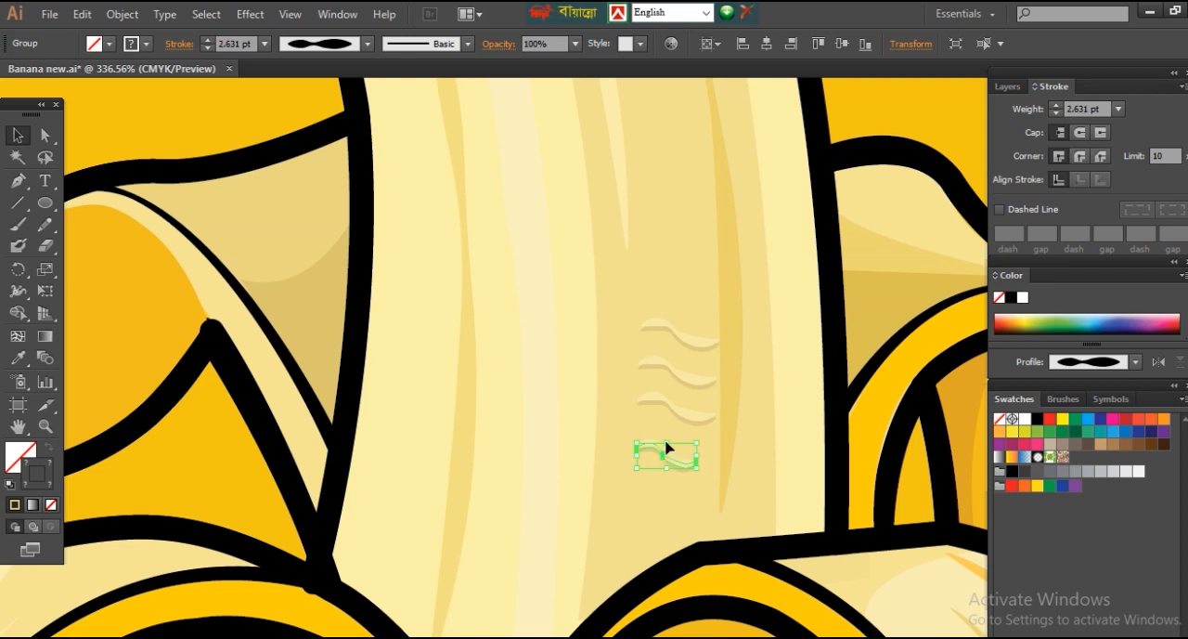
click(782, 159)
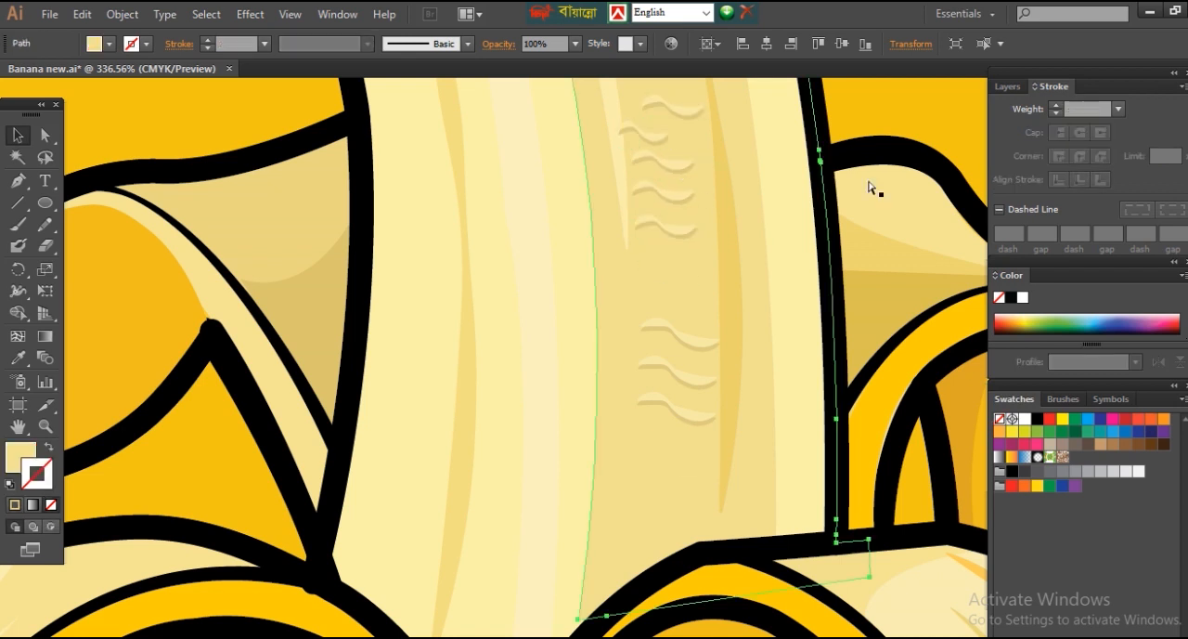
Step: Rotate a copy of the wavy pair and place copies to the right of the flesh's dark streak
key(ctrl+minus)
key(ctrl+minus)
key(ctrl+minus)
key(ctrl+minus)
key(ctrl+minus)
drag(557, 213, 782, 481)
drag(494, 288, 529, 259)
drag(450, 219, 594, 353)
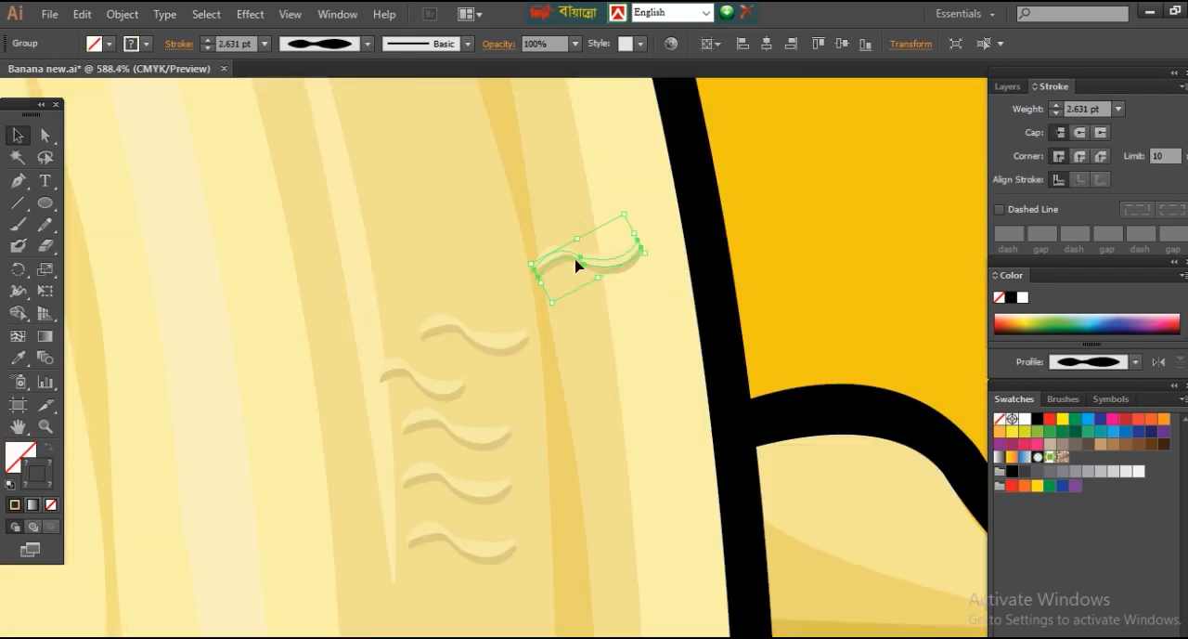
key(ctrl+minus)
key(ctrl+minus)
key(ctrl+minus)
key(ctrl+minus)
key(ctrl+minus)
click(596, 375)
Step: Leave the group's isolation mode and finish placing wavy copies down the right side of the dark streak
click(942, 337)
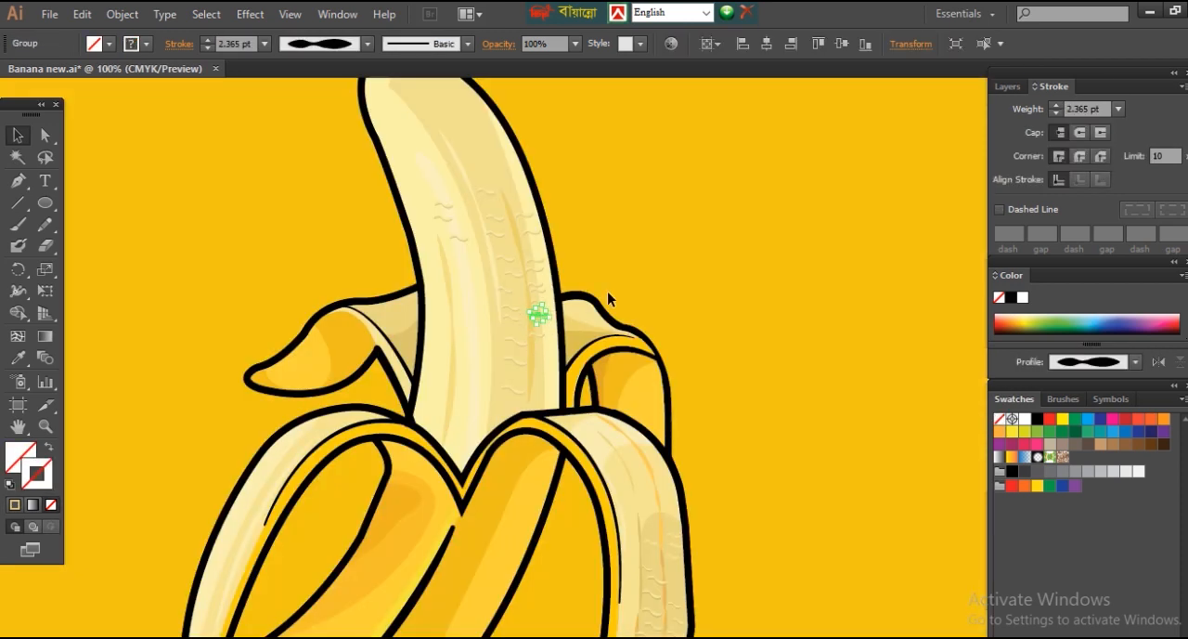
click(607, 290)
click(548, 284)
click(619, 230)
click(544, 297)
click(781, 383)
key(ctrl+0)
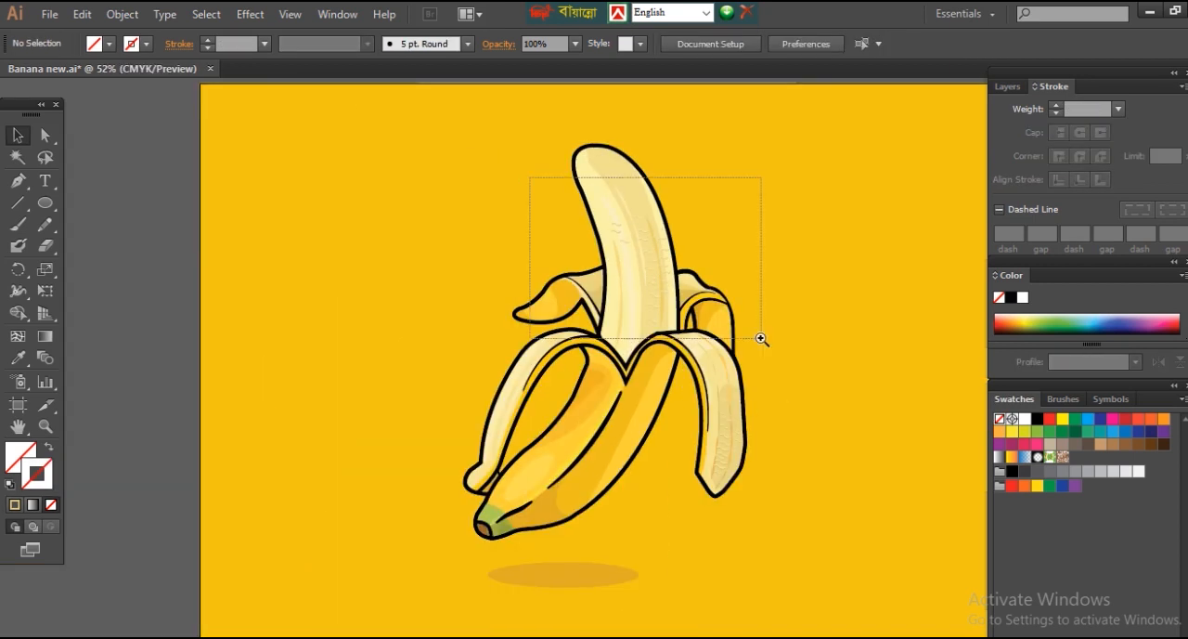
Step: Adjust the stroke colour of a texture line near the dark streak on the banana flesh
drag(528, 179, 725, 305)
drag(498, 234, 674, 412)
click(594, 460)
key(a)
click(616, 462)
double_click(46, 466)
key(Return)
Step: Recolour the strokes of two more texture lines near the flesh's dark streak with light yellow tones
click(531, 356)
double_click(39, 474)
click(800, 387)
key(Return)
click(533, 283)
double_click(39, 473)
click(796, 385)
key(Return)
key(ctrl+1)
key(shift+x)
key(v)
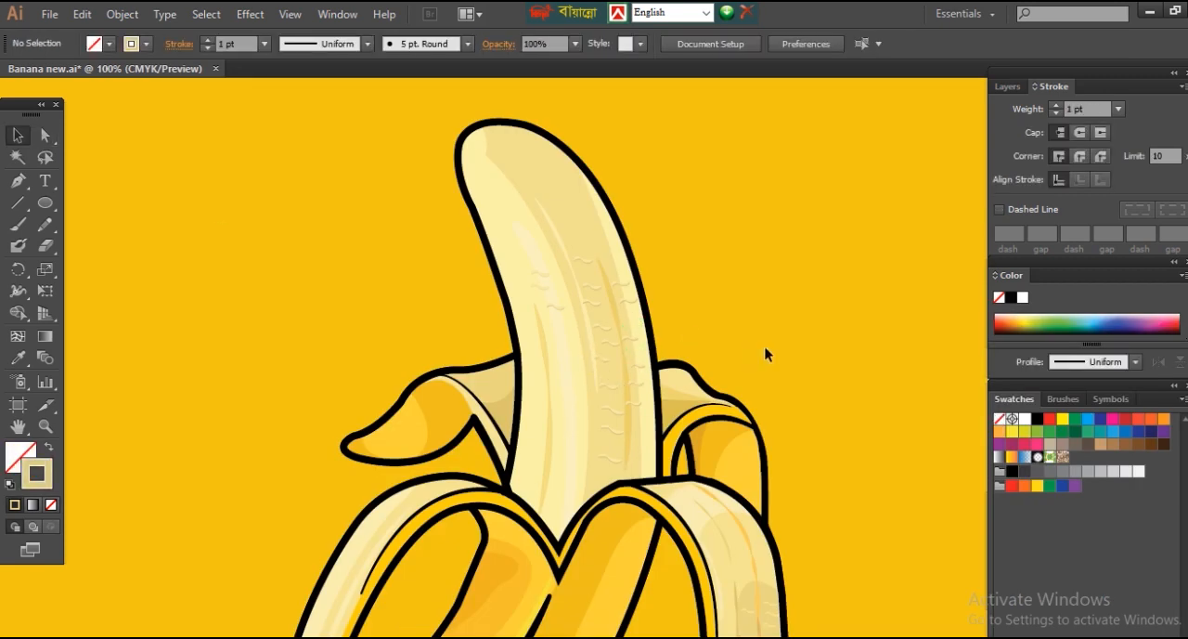
click(618, 321)
scroll(597, 385, up, 2)
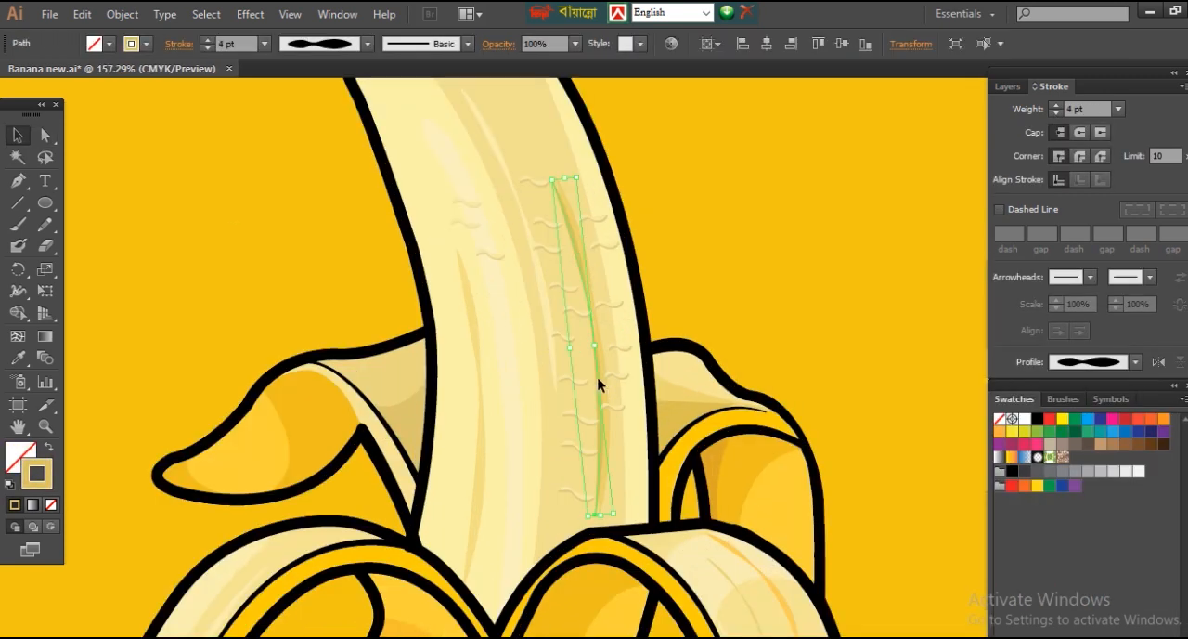
click(770, 263)
drag(434, 152, 603, 273)
click(706, 312)
key(a)
drag(646, 214, 850, 269)
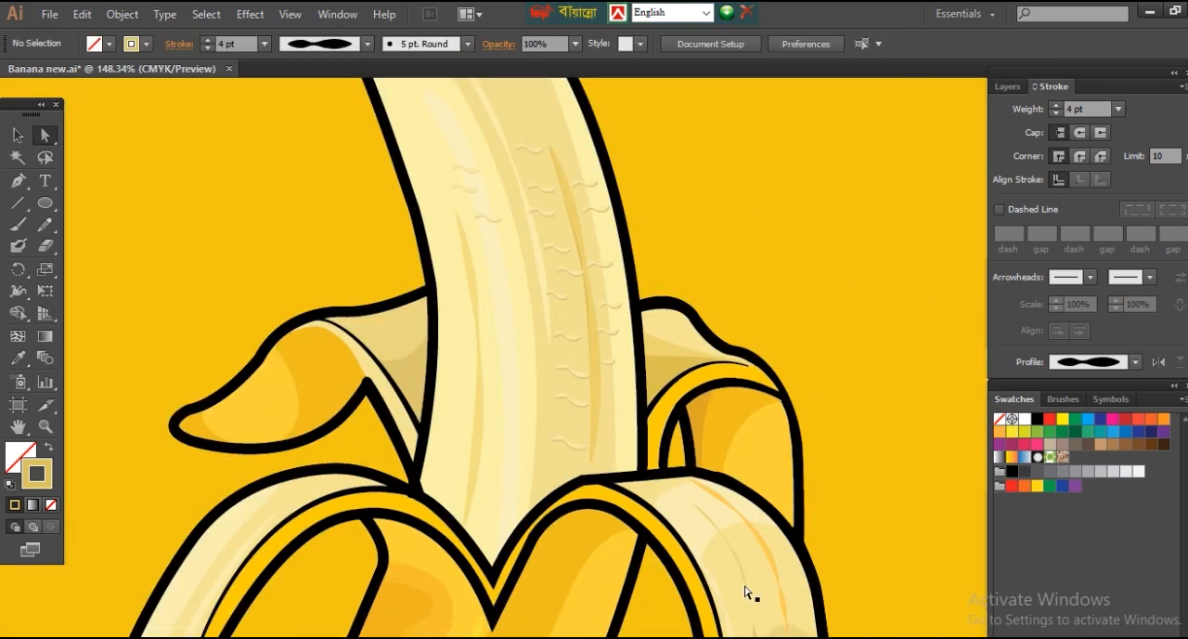
Step: Draw a closed curved highlight band along the inside of the banana flesh's rounded tip with the Pen tool
click(78, 149)
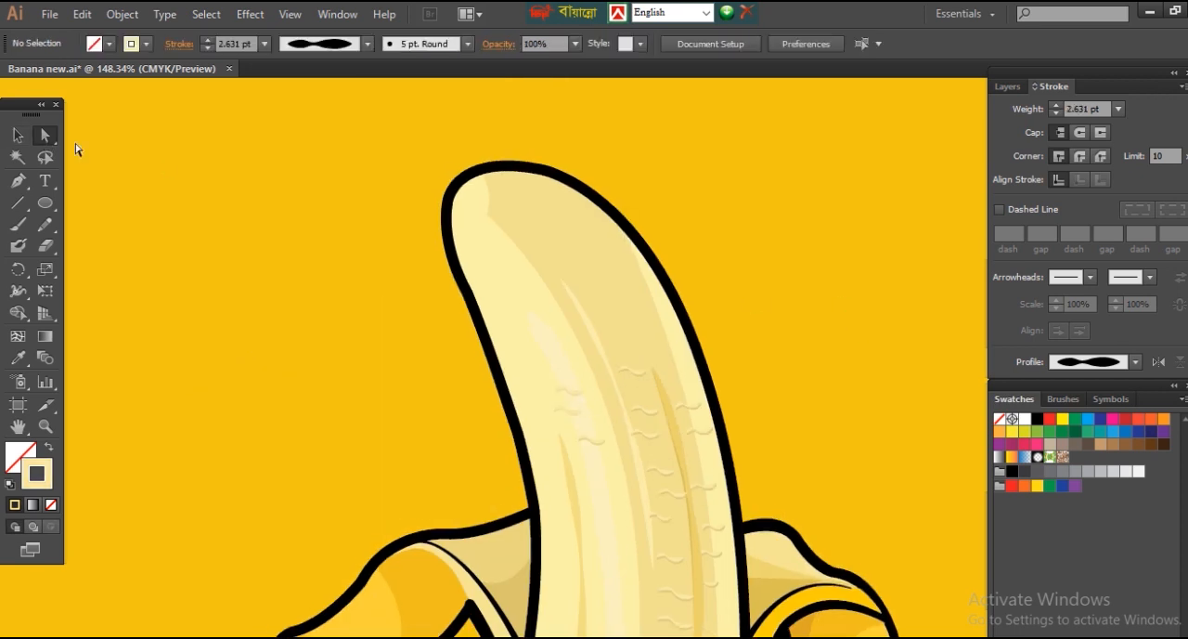
click(495, 179)
drag(627, 276, 661, 368)
click(627, 276)
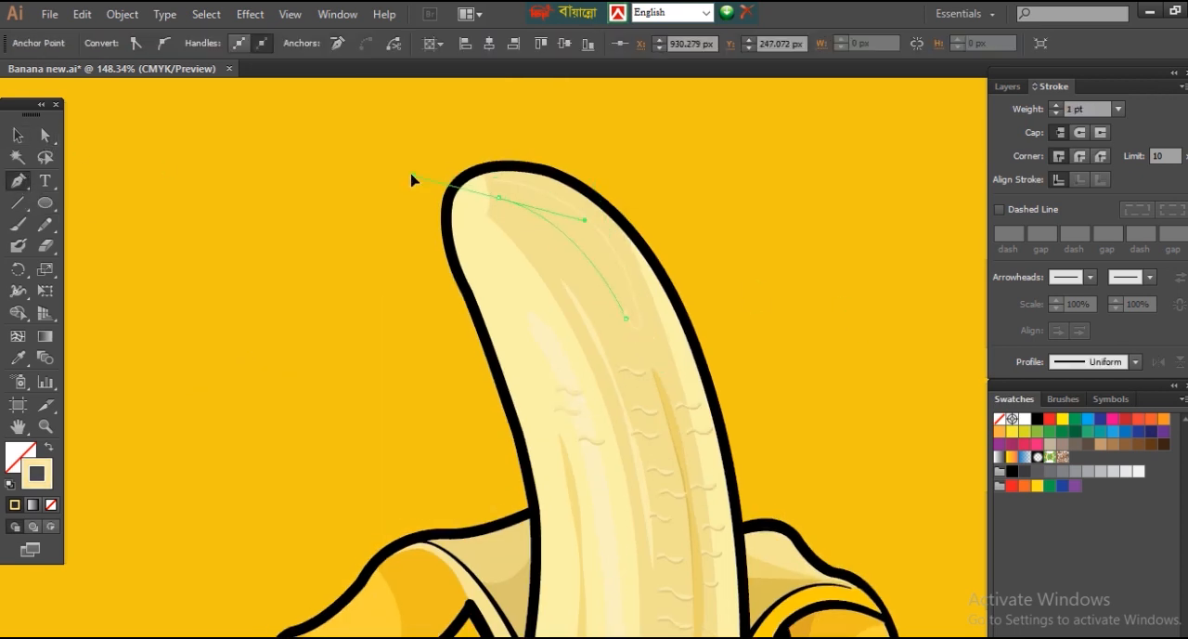
drag(501, 181, 506, 182)
Step: Switch the tip highlight from a stroke to a fill and adjust it to a lighter cream yellow
key(shift+x)
double_click(20, 457)
click(804, 387)
click(1160, 382)
double_click(20, 457)
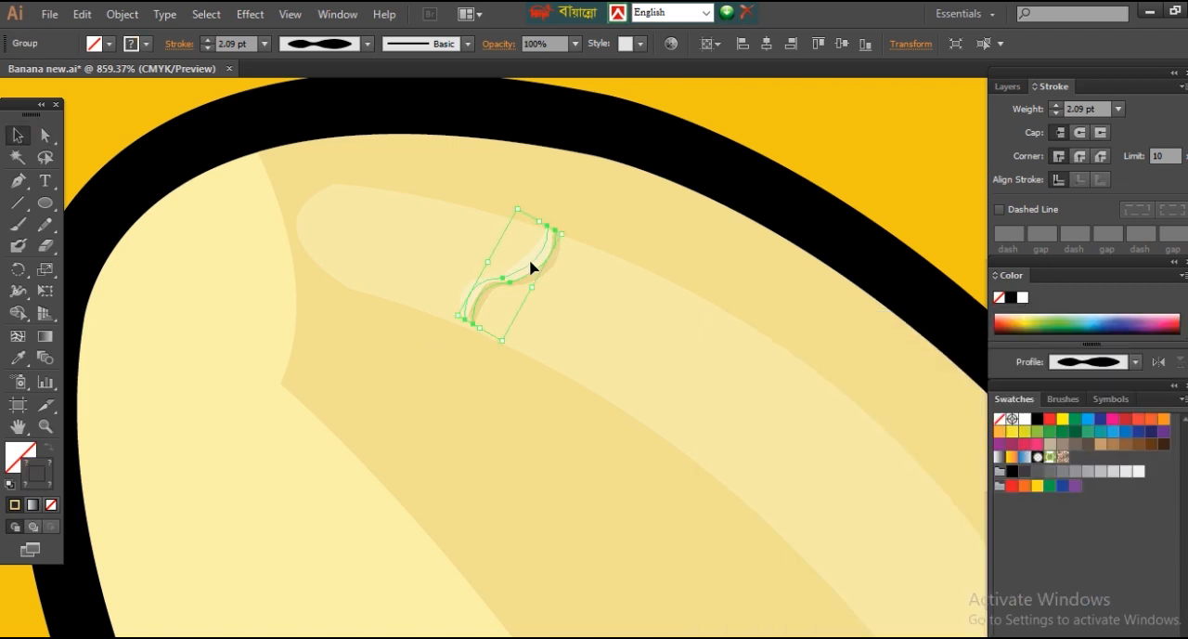
Step: Place copies of the wavy texture pair in a row along the highlight band at the flesh's tip
drag(531, 268, 575, 290)
drag(575, 290, 664, 339)
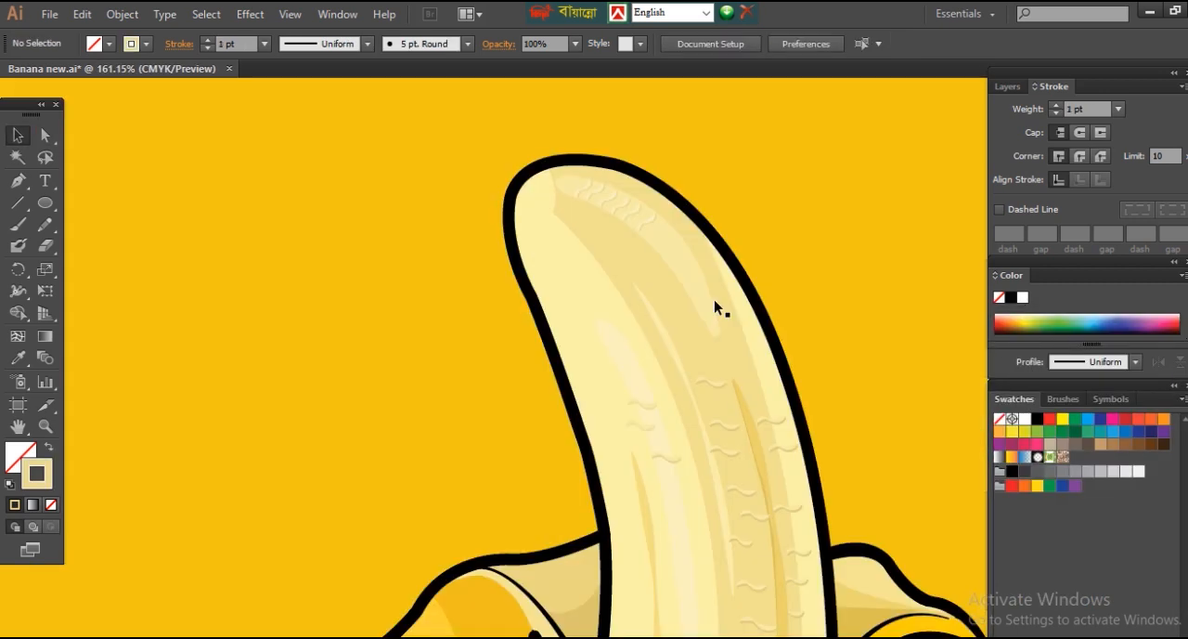
click(646, 265)
click(308, 267)
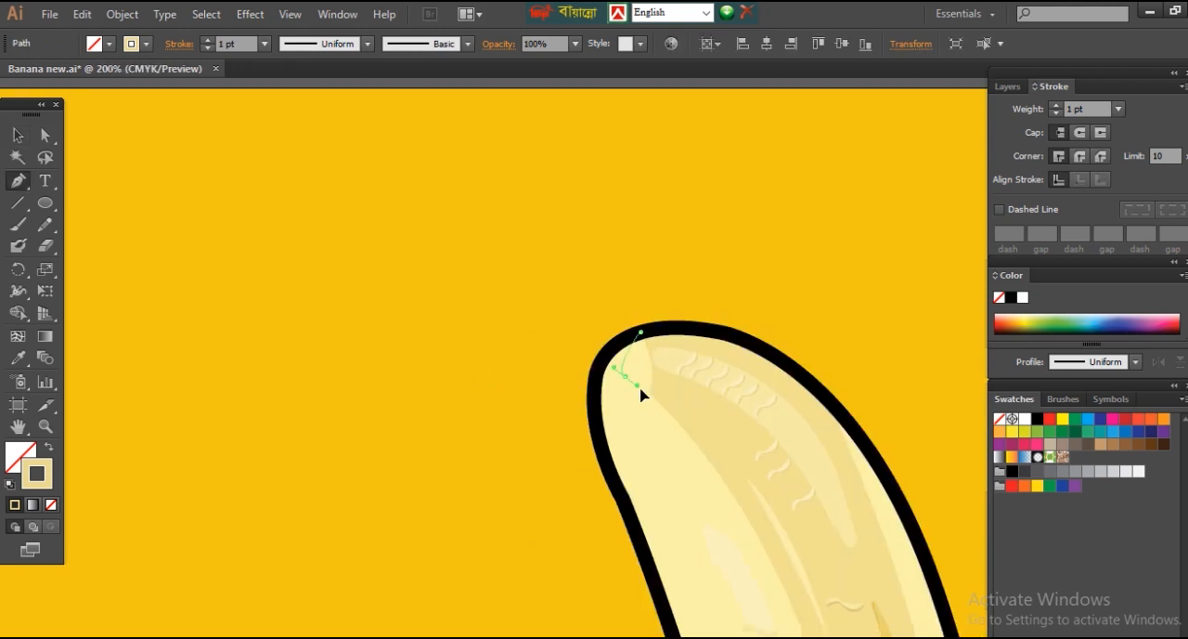
Step: Draw a small shading patch on the left edge of the flesh's tip and fill it with light tan
drag(640, 388, 639, 390)
click(593, 398)
drag(641, 332, 682, 327)
key(shift+x)
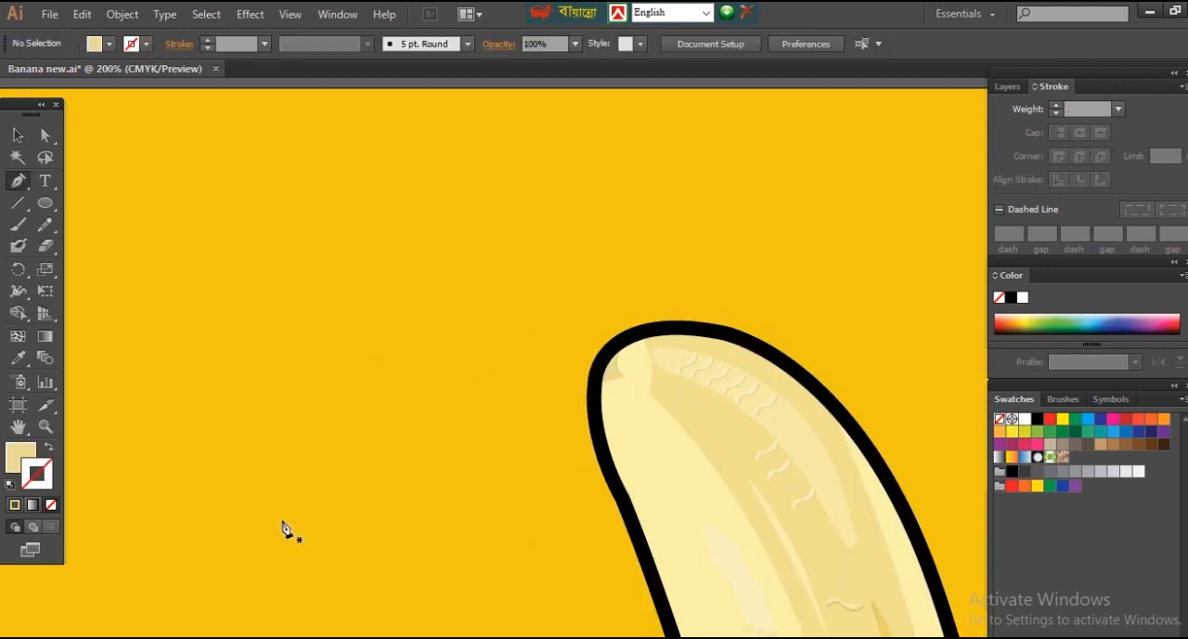
ctrl+click(374, 348)
key(ctrl+minus)
key(ctrl+minus)
key(ctrl+minus)
key(ctrl+minus)
key(ctrl+minus)
key(ctrl+minus)
key(ctrl+0)
key(ctrl+z)
ctrl+click(290, 481)
Step: Draw a closed, filled shadow shape across the base of the flesh, where the front peels meet in a V
ctrl+click(625, 347)
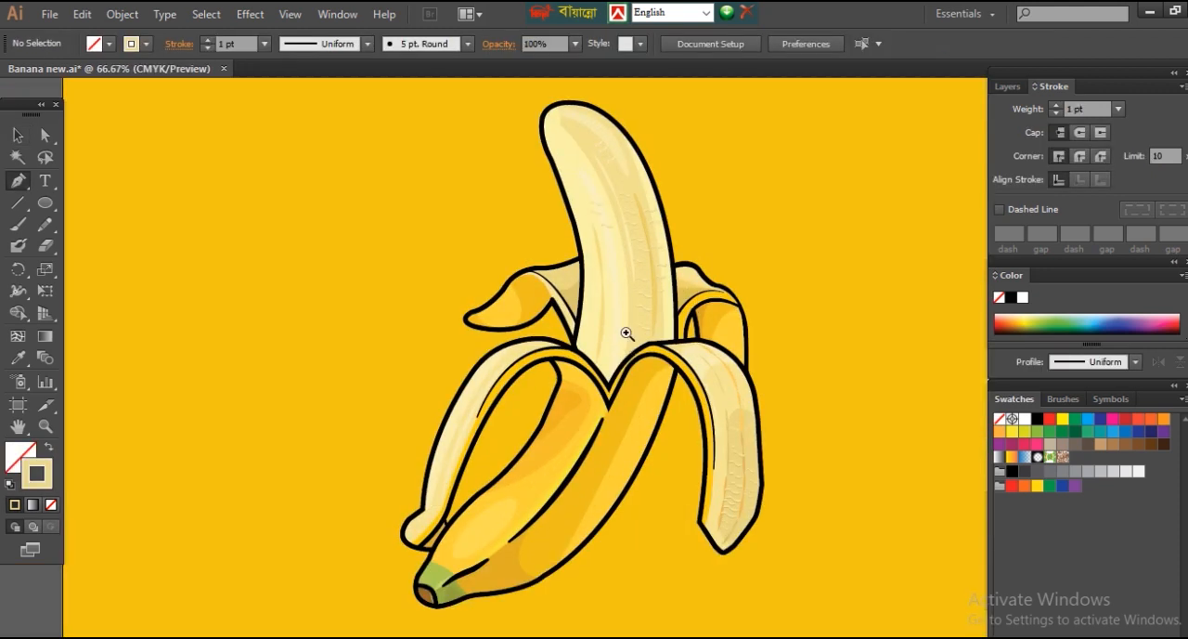
ctrl+click(626, 349)
ctrl+click(636, 388)
drag(631, 264, 630, 264)
click(591, 305)
click(533, 385)
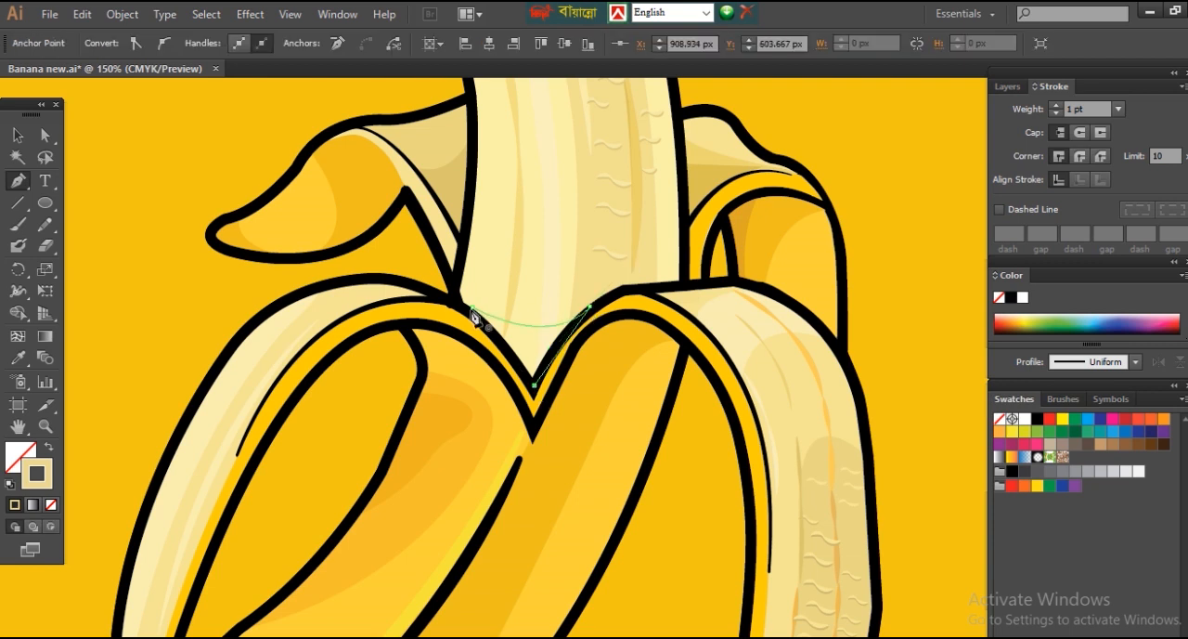
click(473, 307)
click(50, 446)
Step: Draw a second, smaller closed shadow shape deeper inside the V at the base of the flesh
ctrl+click(449, 360)
drag(583, 319, 583, 318)
click(563, 335)
click(535, 385)
click(491, 331)
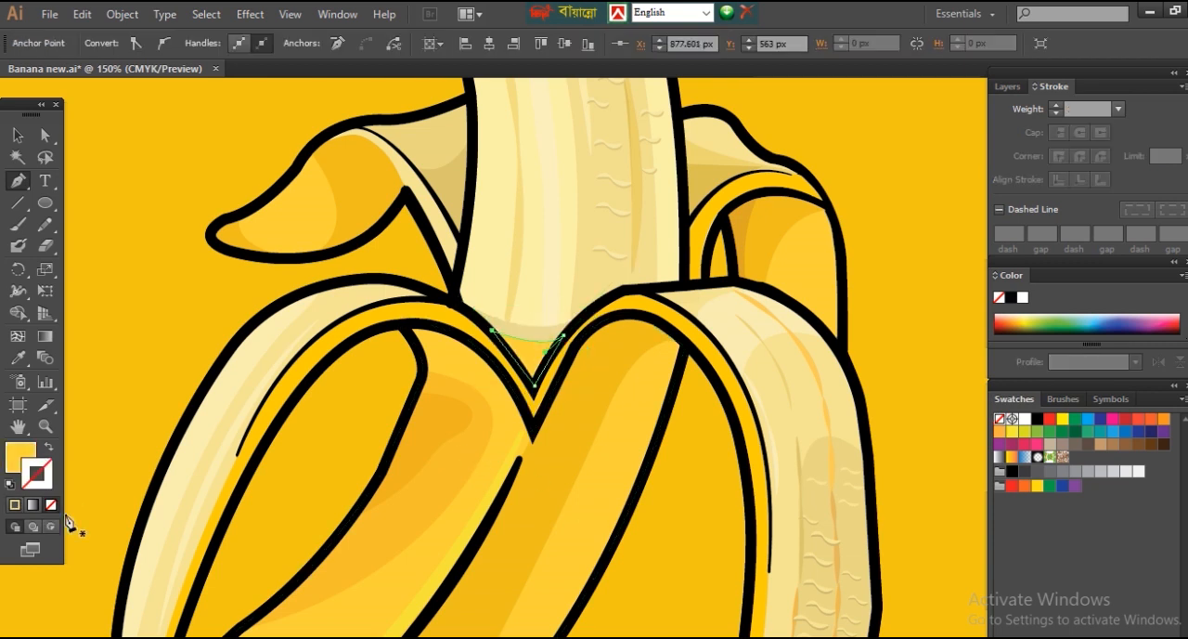
Step: Adjust the fill of the smaller V shadow to a darker tan and deselect it
double_click(20, 457)
click(841, 400)
click(1151, 382)
double_click(21, 456)
click(864, 402)
click(1149, 383)
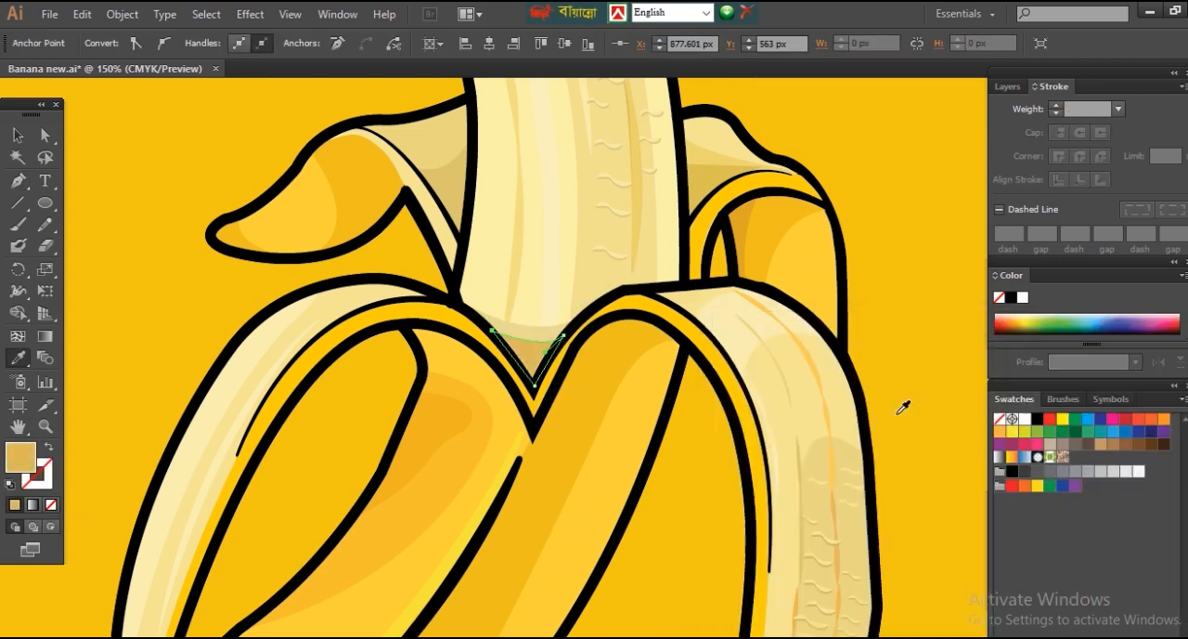
ctrl+click(894, 405)
Step: Refine the fill colours of the V shadows with a warm orange-tan for the upper band
key(ctrl+minus)
key(ctrl+minus)
scroll(894, 399, down, 1)
scroll(638, 371, up, 4)
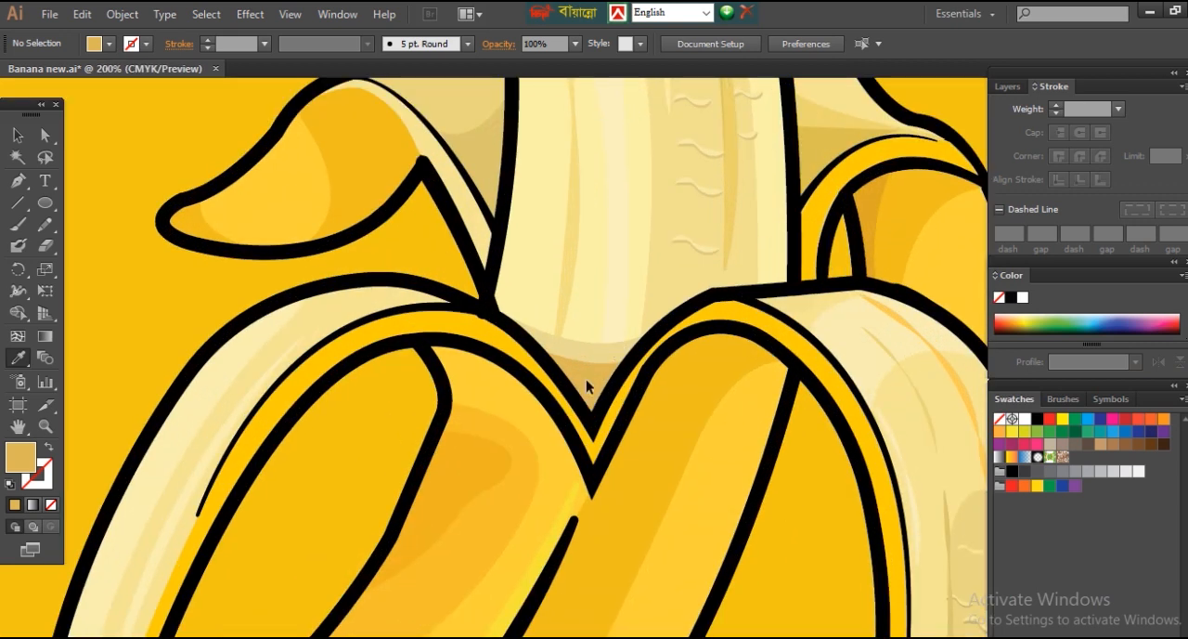
ctrl+click(586, 387)
double_click(20, 457)
click(871, 409)
click(1133, 384)
double_click(21, 456)
click(869, 396)
click(1149, 383)
double_click(21, 457)
click(867, 385)
click(1149, 380)
ctrl+click(824, 553)
Step: Draw a shading shape with the Pen tool along the yellow rim of the left front peel, starting at the V
click(591, 464)
click(592, 427)
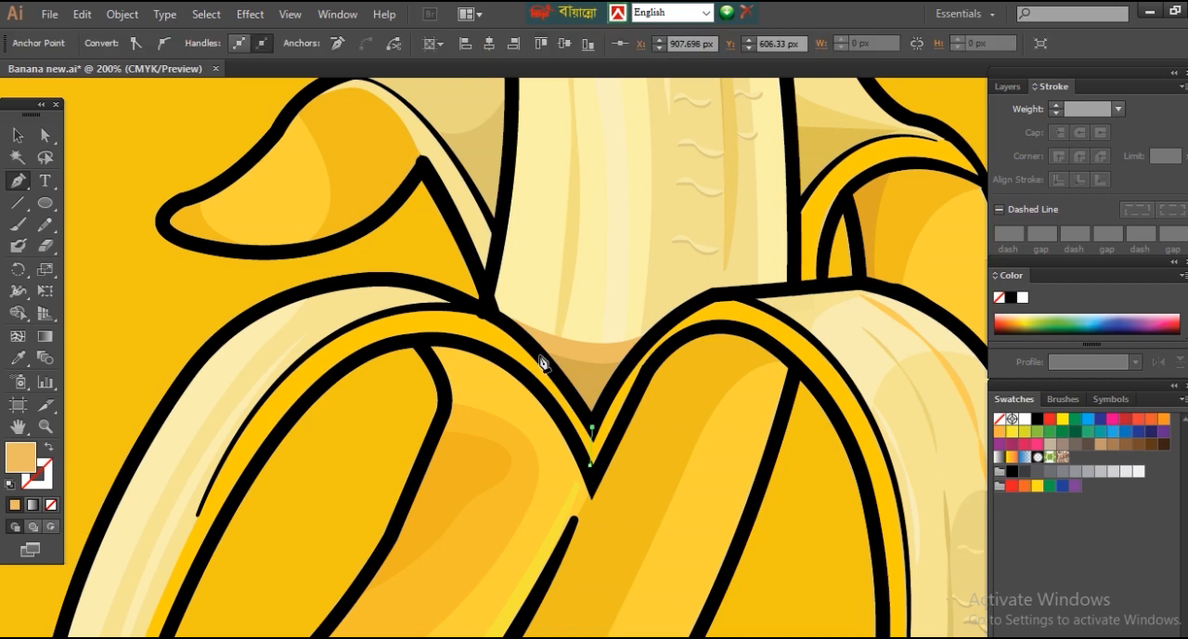
drag(323, 391, 325, 388)
click(340, 360)
click(439, 337)
click(503, 360)
click(550, 403)
Step: Sample a fill for the left peel's rim shading and fine-tune its colour
click(16, 360)
double_click(20, 457)
click(905, 420)
click(1149, 382)
double_click(21, 456)
click(1149, 382)
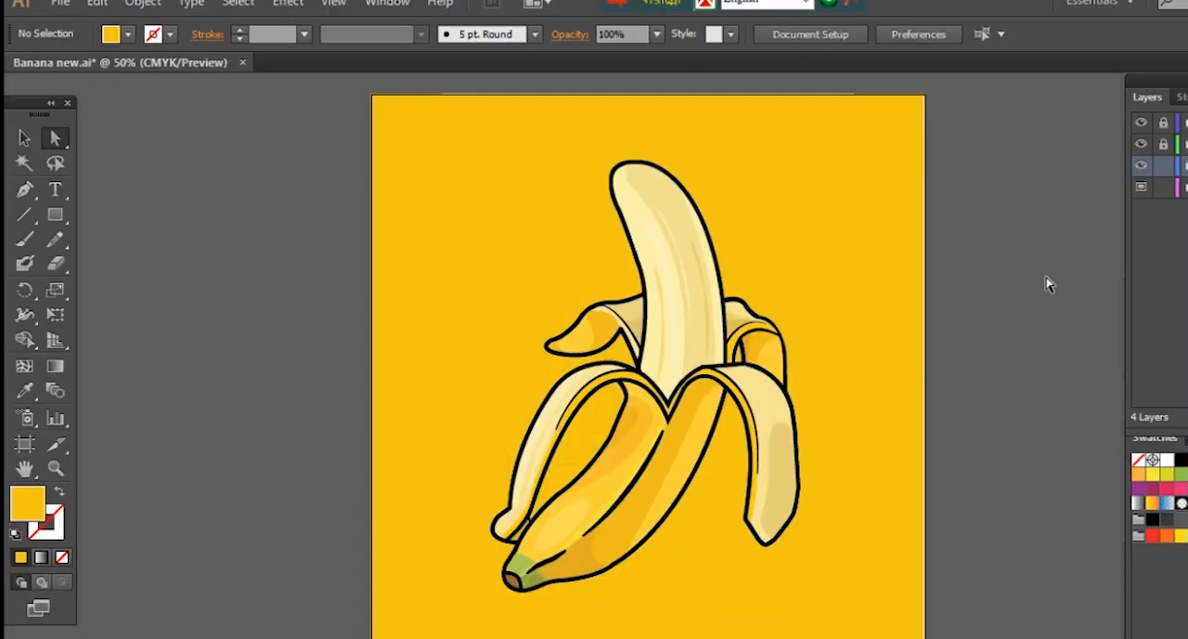
key(ctrl+minus)
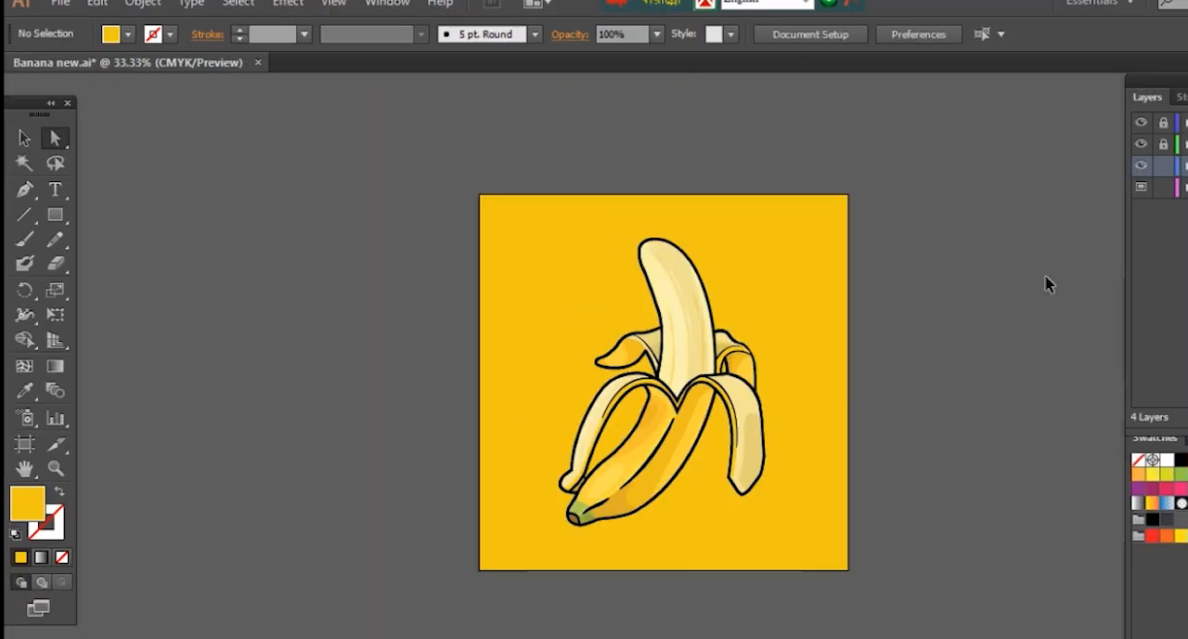
Step: Extend the artboard to the left, right and bottom so it forms a wide landscape format around the banana
click(24, 444)
drag(848, 382, 936, 383)
drag(479, 382, 367, 383)
drag(652, 570, 652, 613)
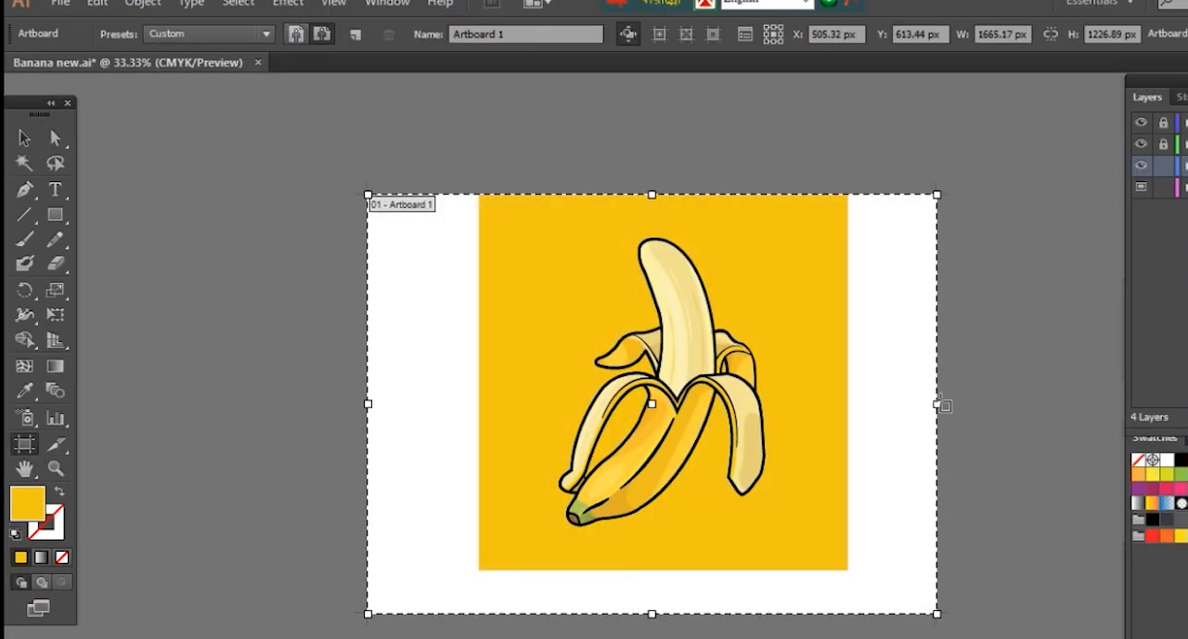
drag(937, 404, 963, 403)
drag(665, 612, 666, 599)
Step: Stretch the golden yellow background rectangle to cover the whole enlarged artboard and deselect it
click(56, 138)
click(792, 241)
drag(848, 570, 963, 600)
drag(479, 194, 368, 194)
click(734, 174)
key(ctrl+plus)
key(ctrl+plus)
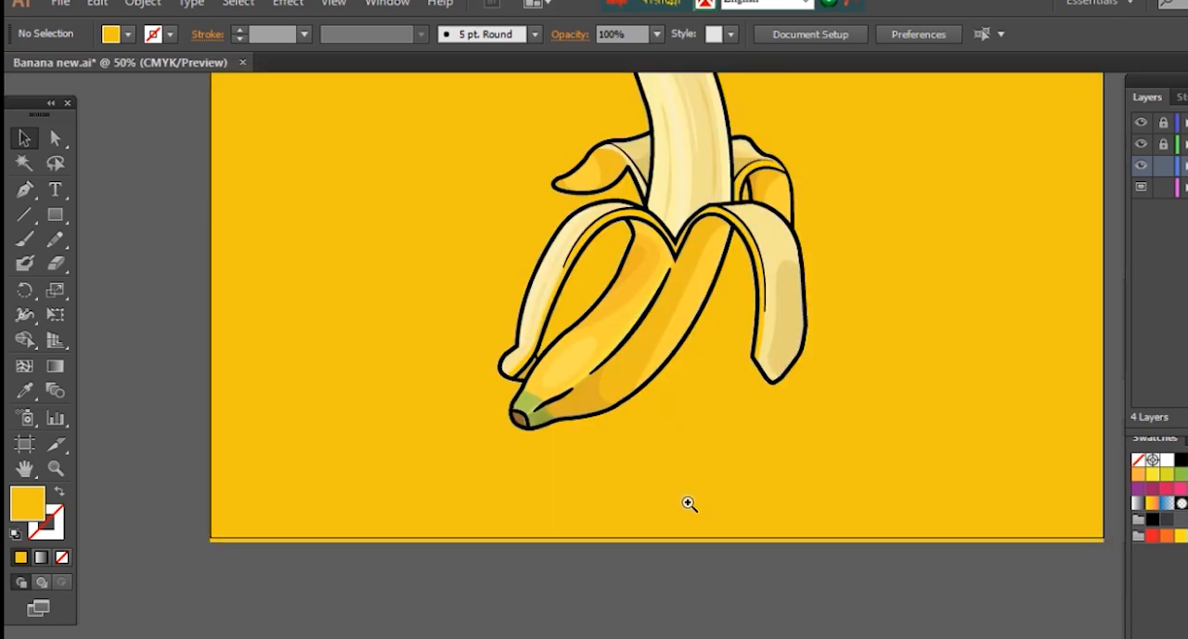
Step: Draw a flat horizontal ellipse beneath the banana as a ground shadow and fill it with a sampled darker orange
click(56, 216)
click(139, 263)
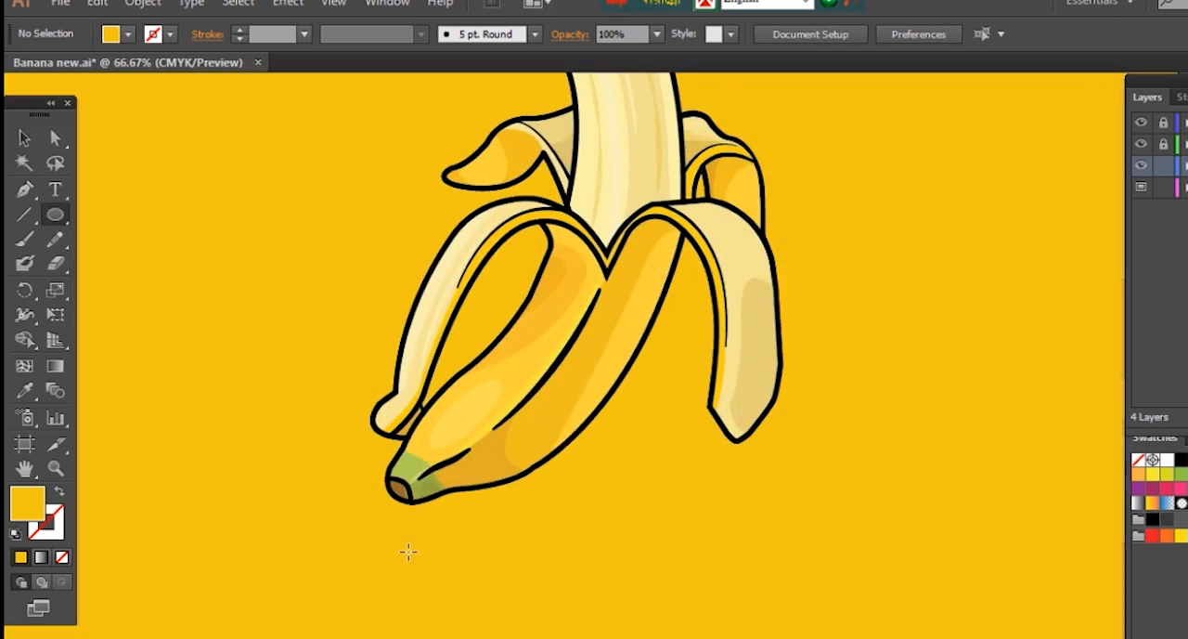
drag(629, 583, 628, 584)
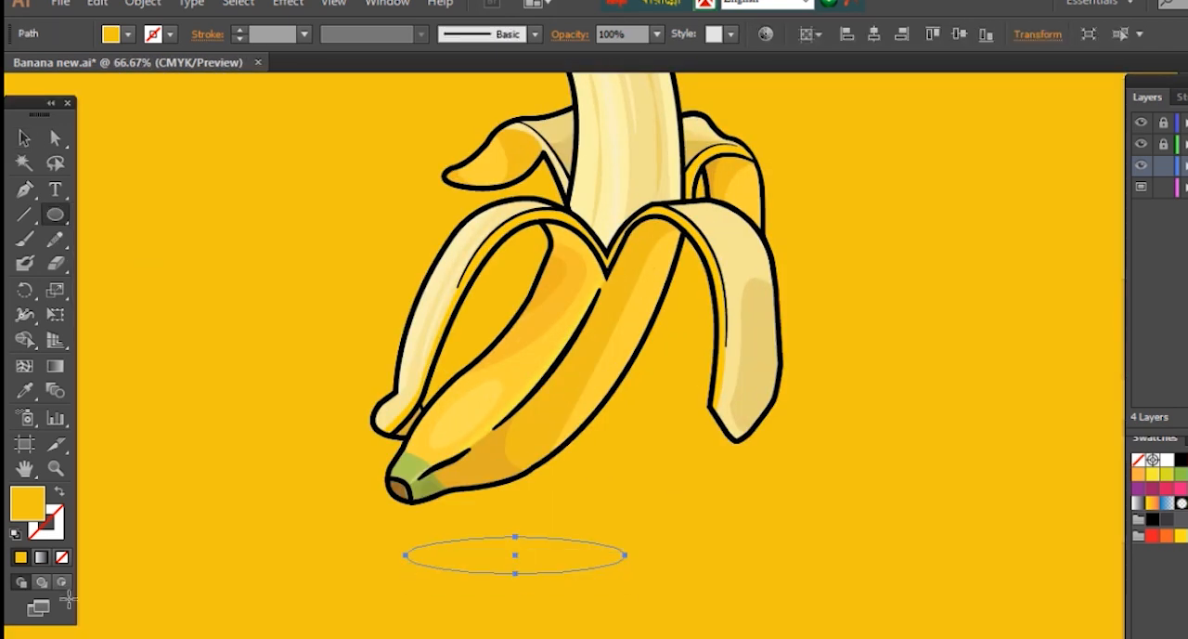
key(i)
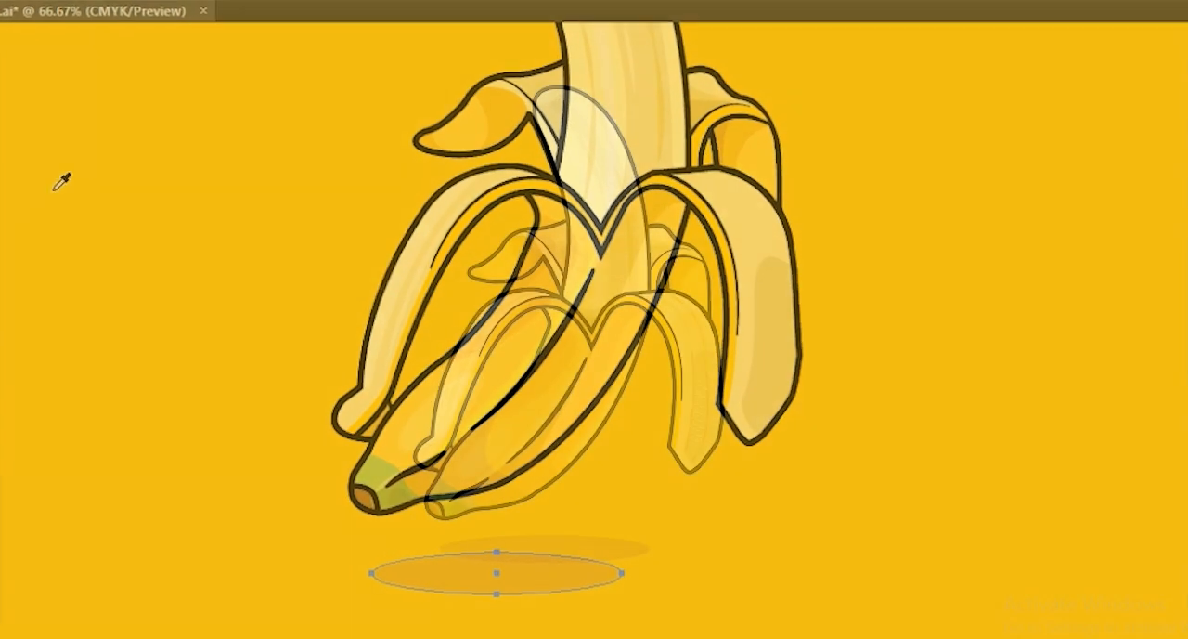